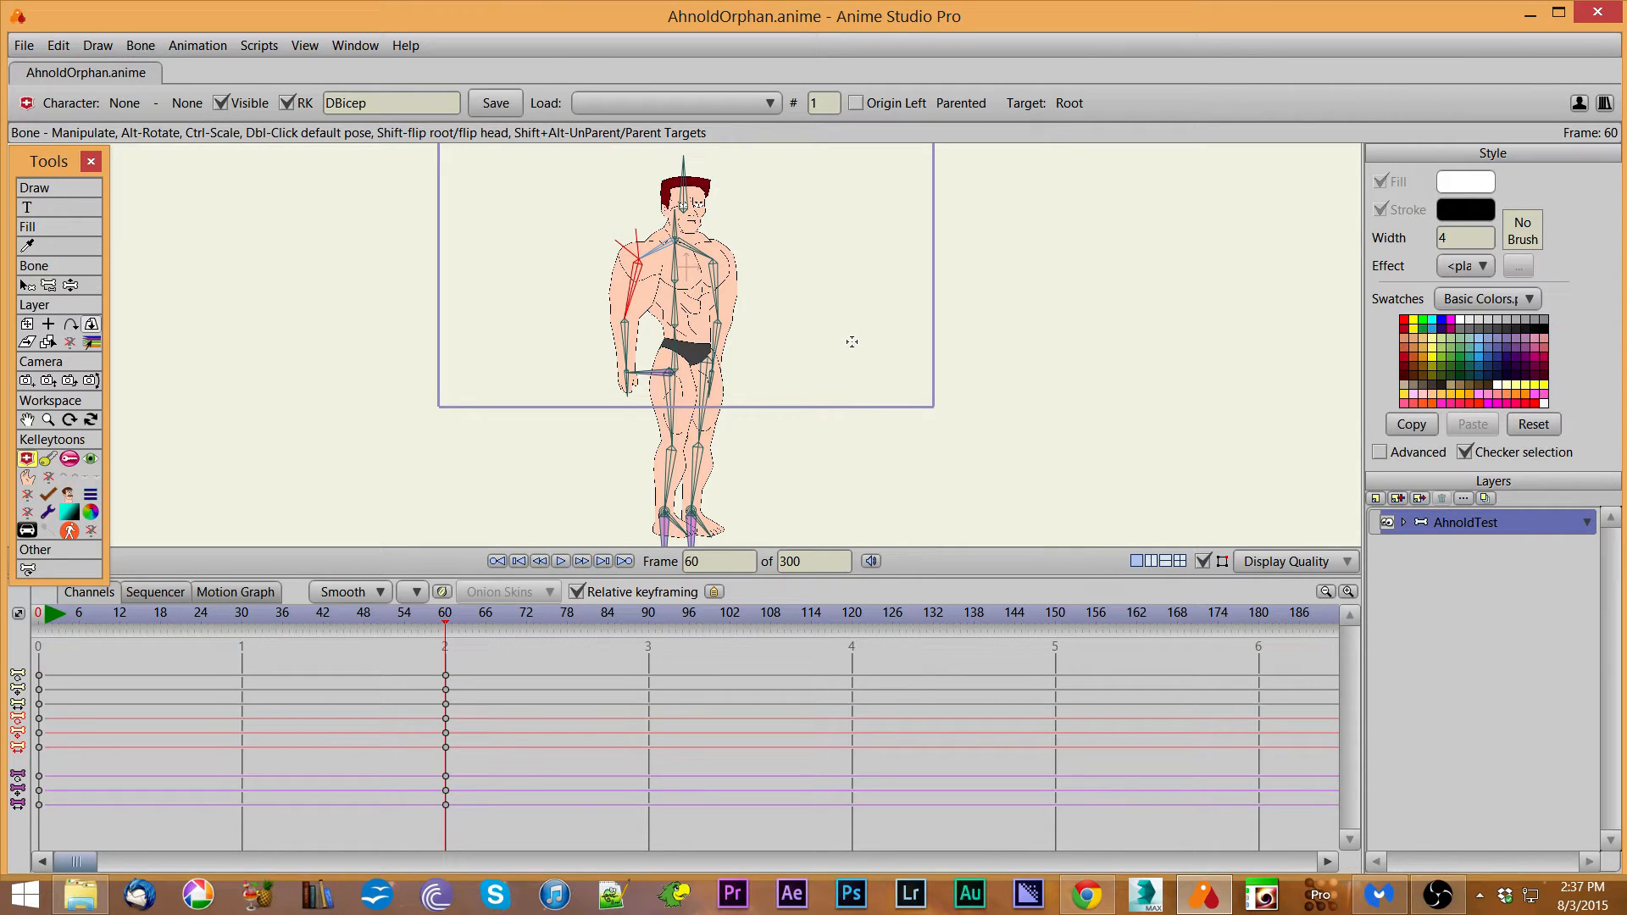
# At frame 66, move the root bone up to the frame's right edge and lift the UTarget foot forward with the knee bent.
pyautogui.click(486, 617)
pyautogui.click(660, 374)
pyautogui.moveTo(659, 374); pyautogui.dragTo(871, 245)
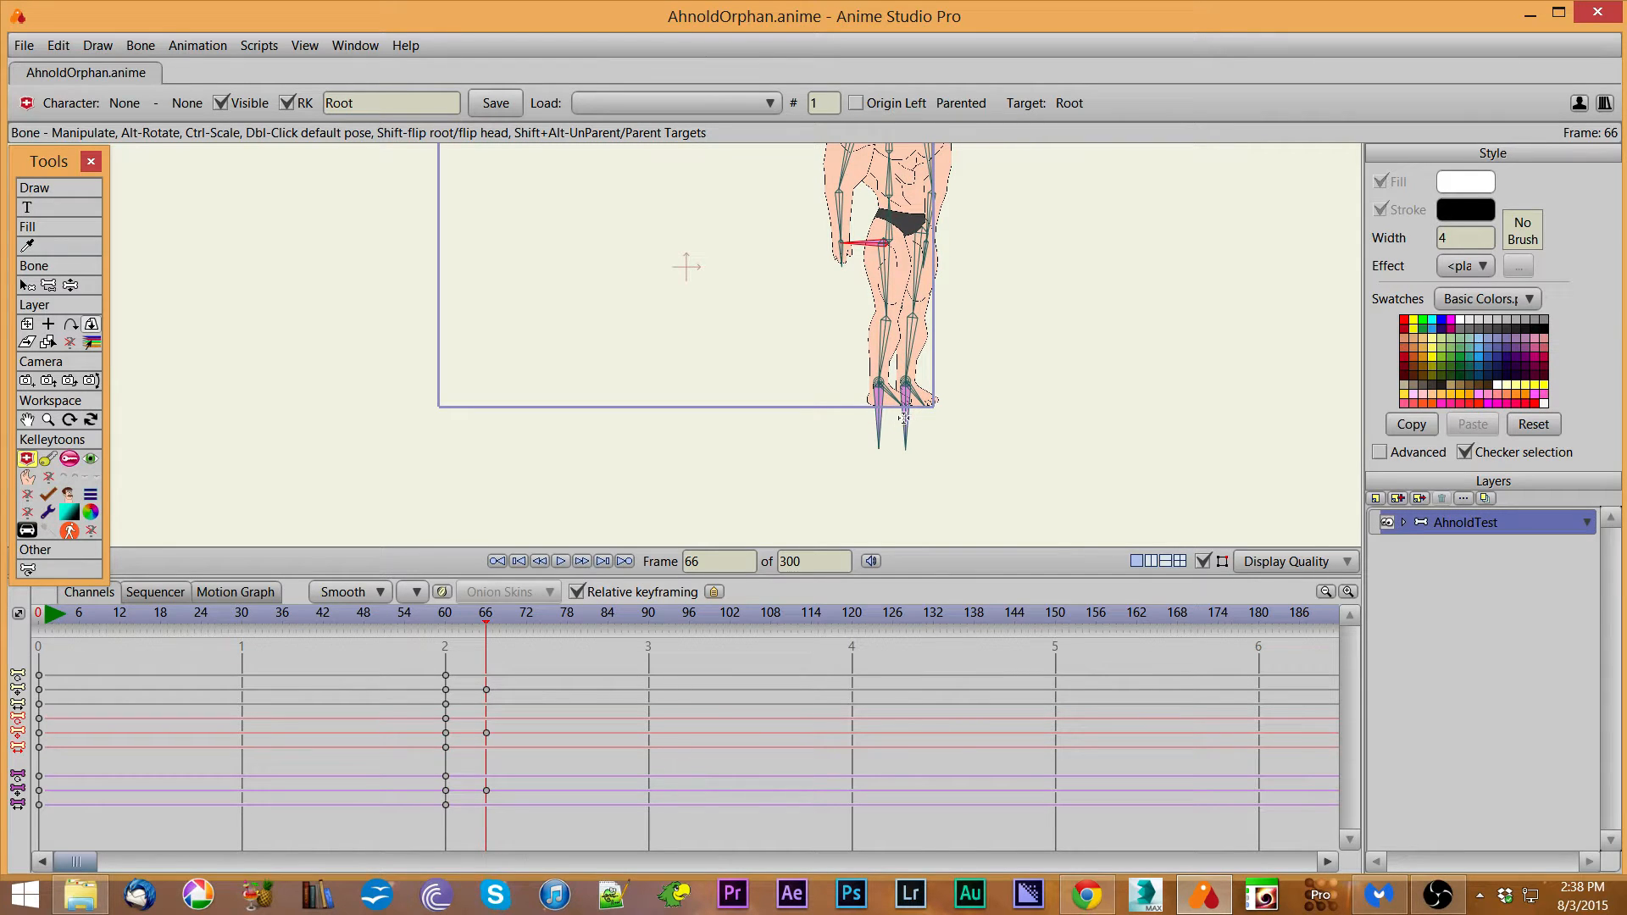
pyautogui.moveTo(903, 418); pyautogui.dragTo(987, 353)
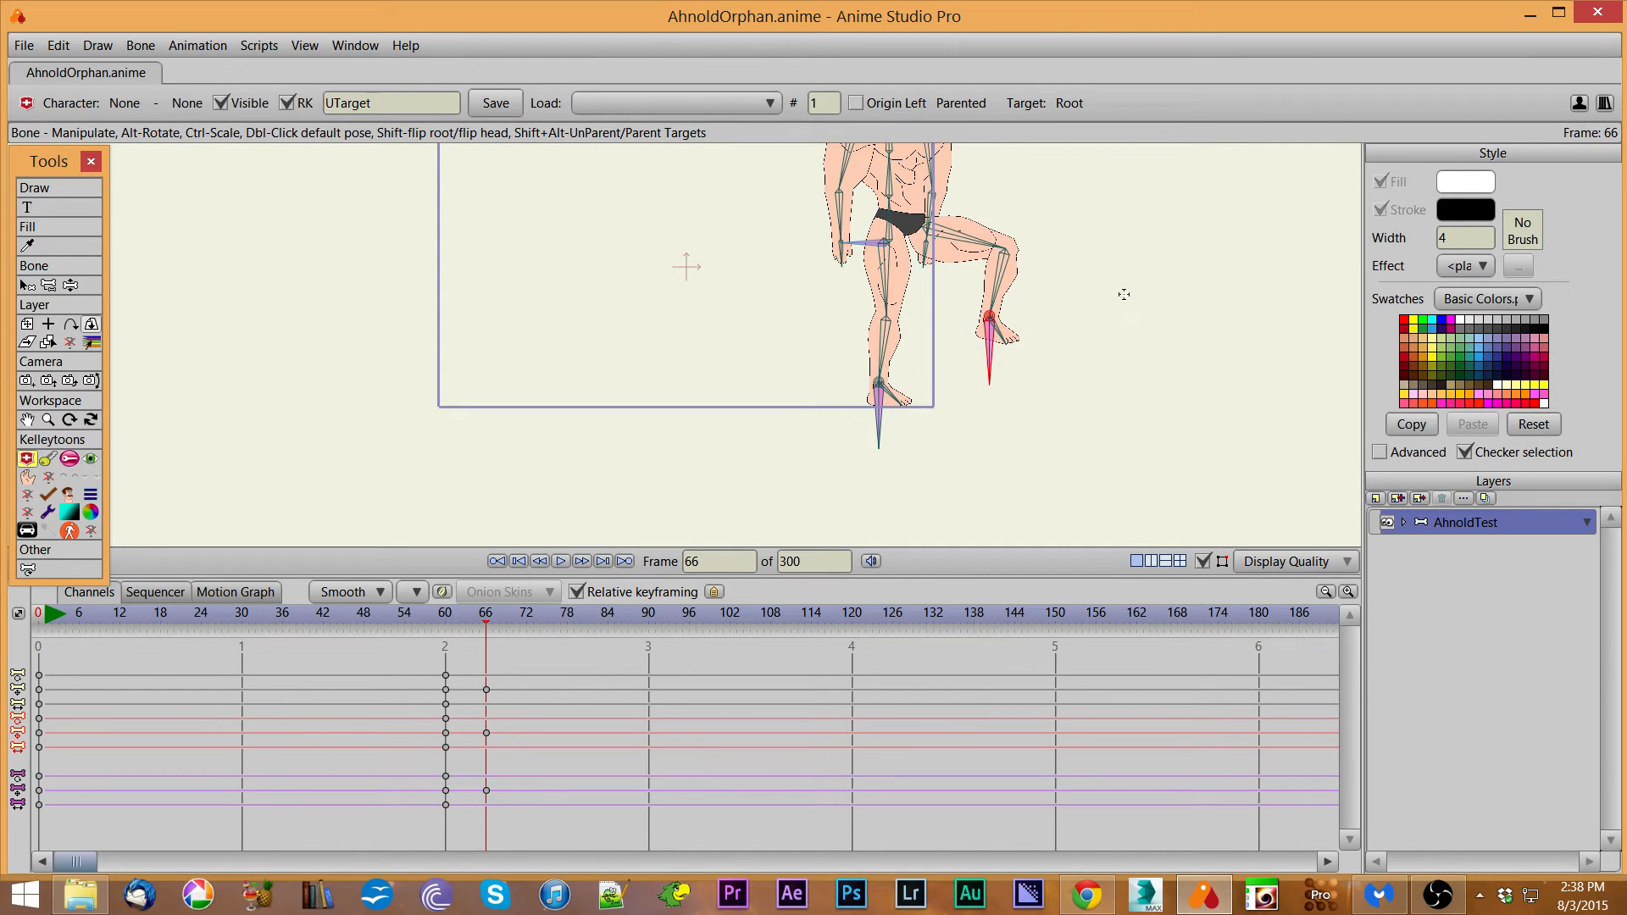
# Extend the front arm straight forward with the UForearm bone and tilt the head backward at frame 66.
pyautogui.moveTo(1142, 263); pyautogui.dragTo(987, 362)
pyautogui.moveTo(785, 298); pyautogui.dragTo(897, 258)
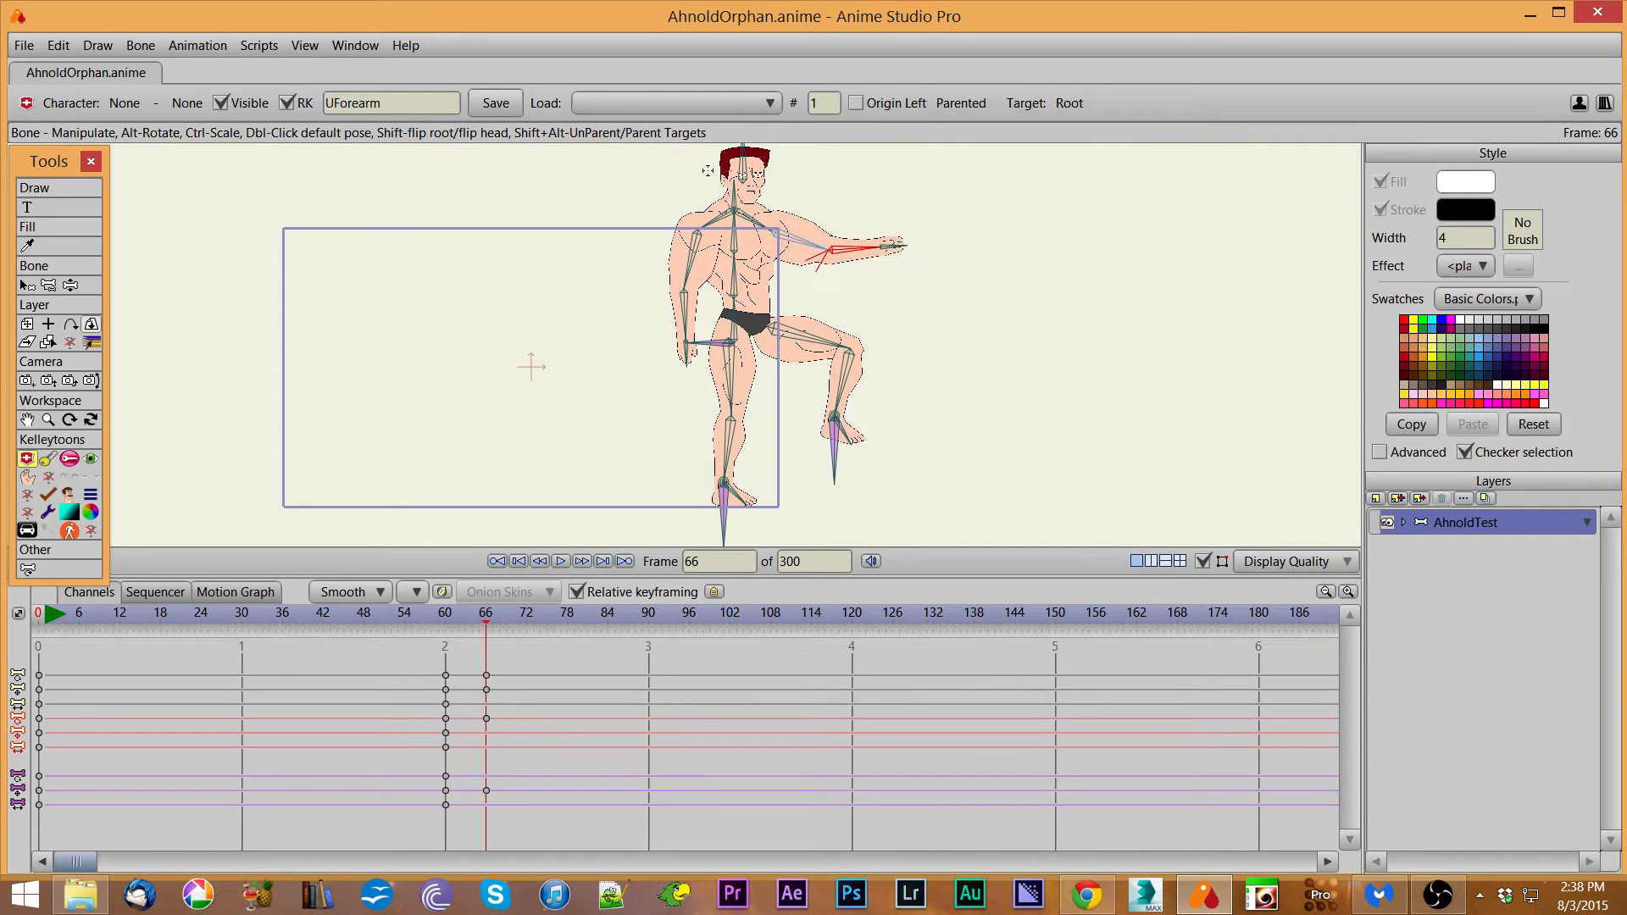
pyautogui.moveTo(744, 158); pyautogui.dragTo(698, 153)
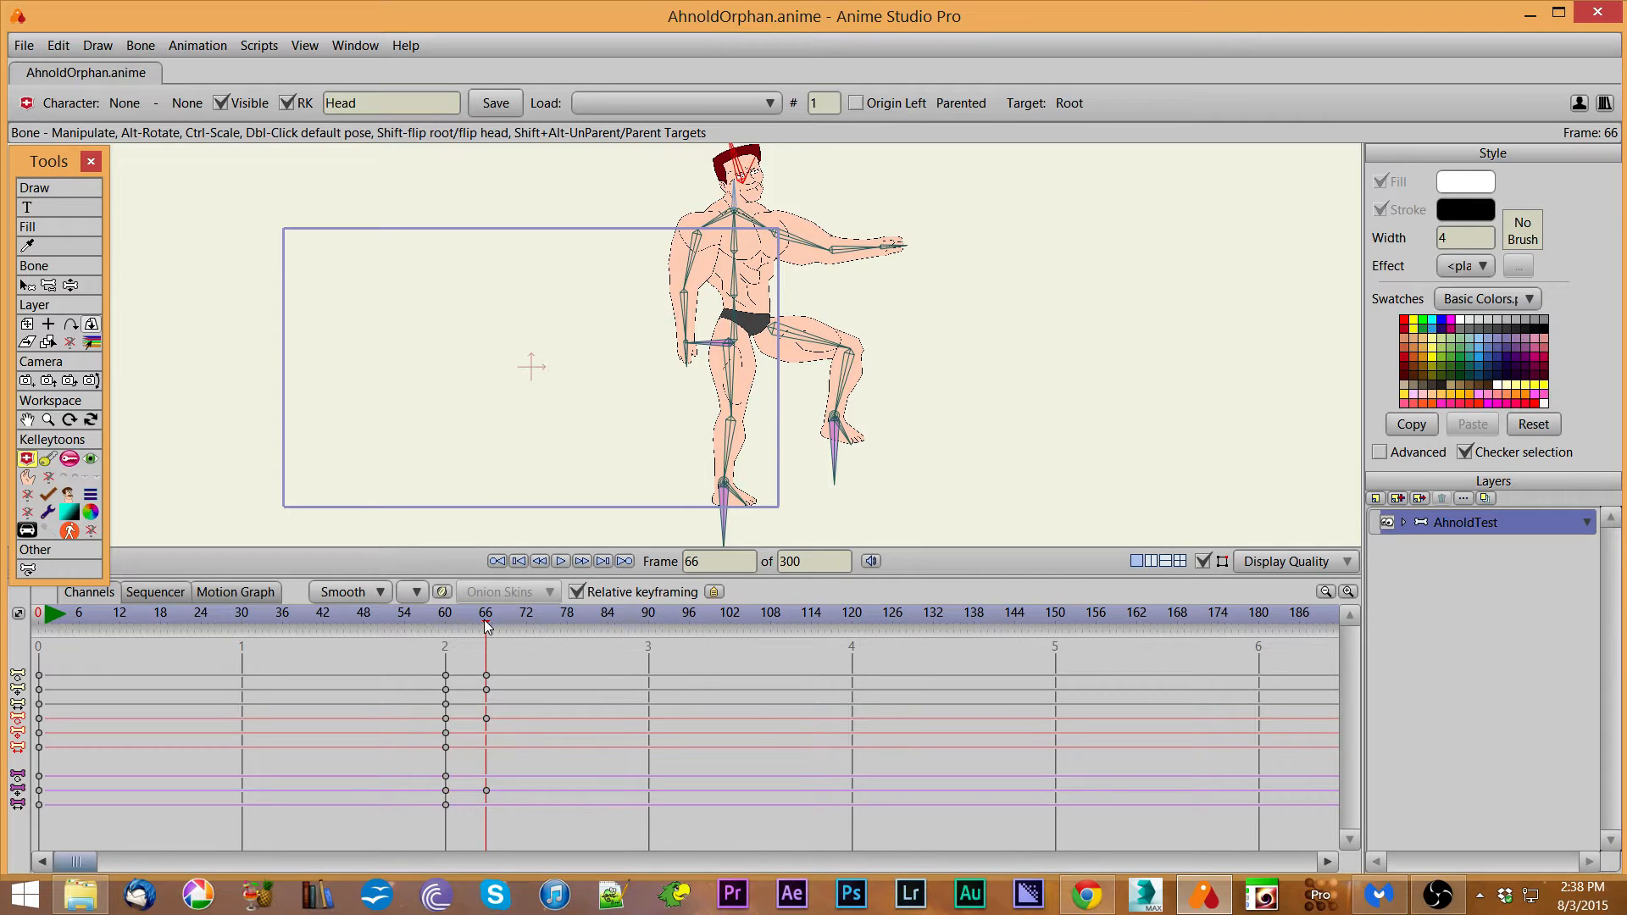
# Return to frame 60 and save the bone animation from there as ParentTest.
pyautogui.moveTo(487, 627); pyautogui.dragTo(453, 637)
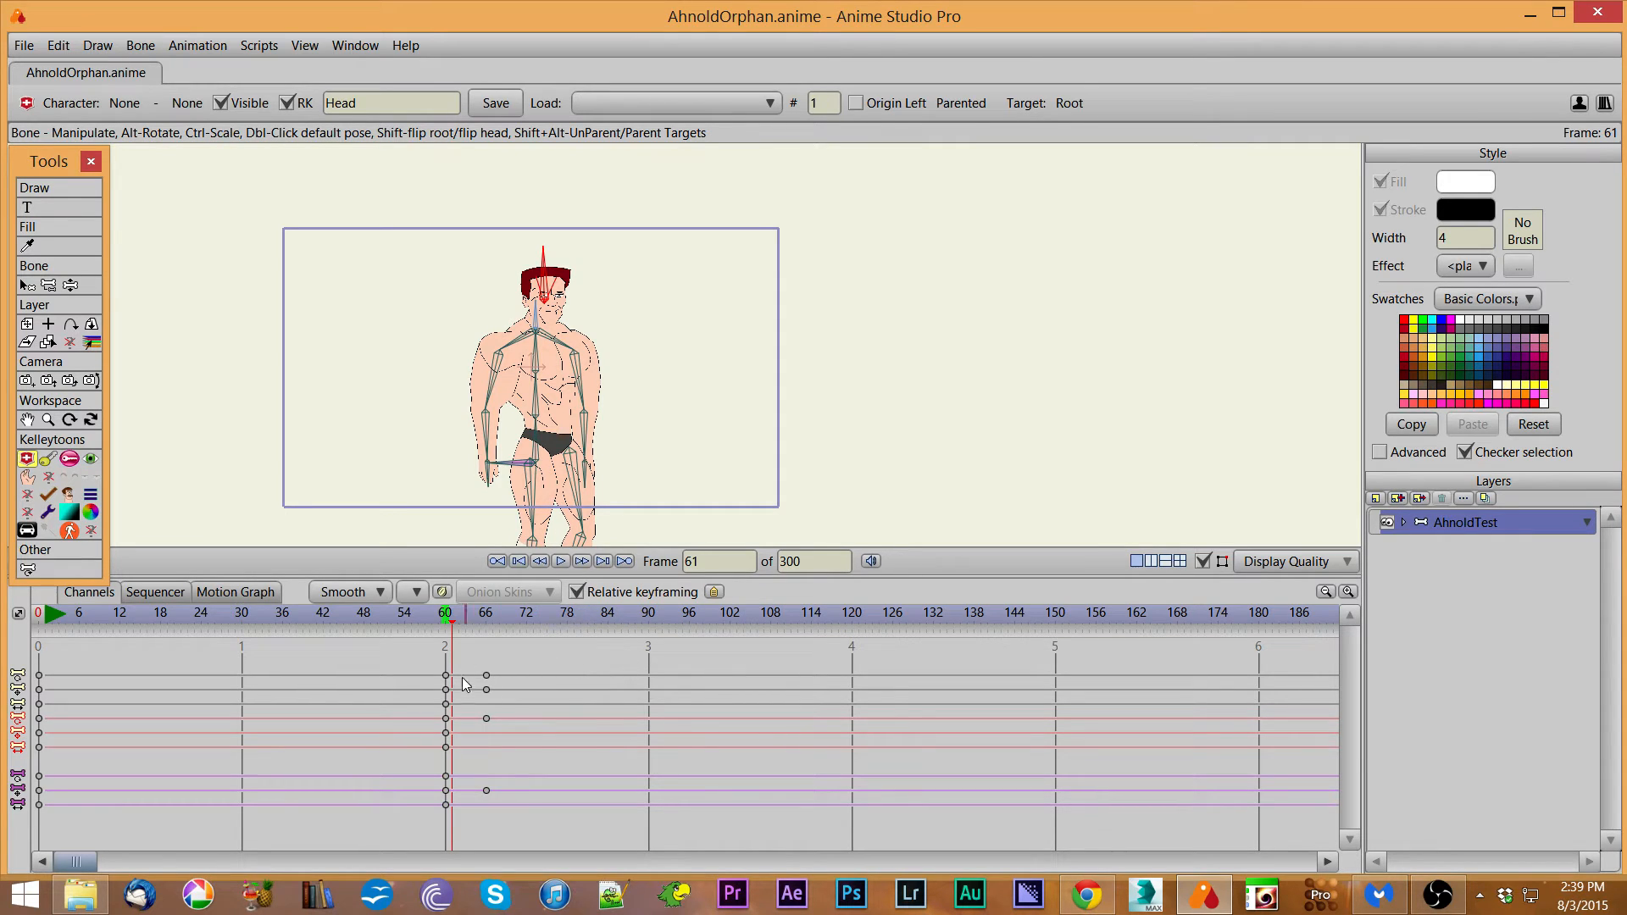
pyautogui.click(445, 616)
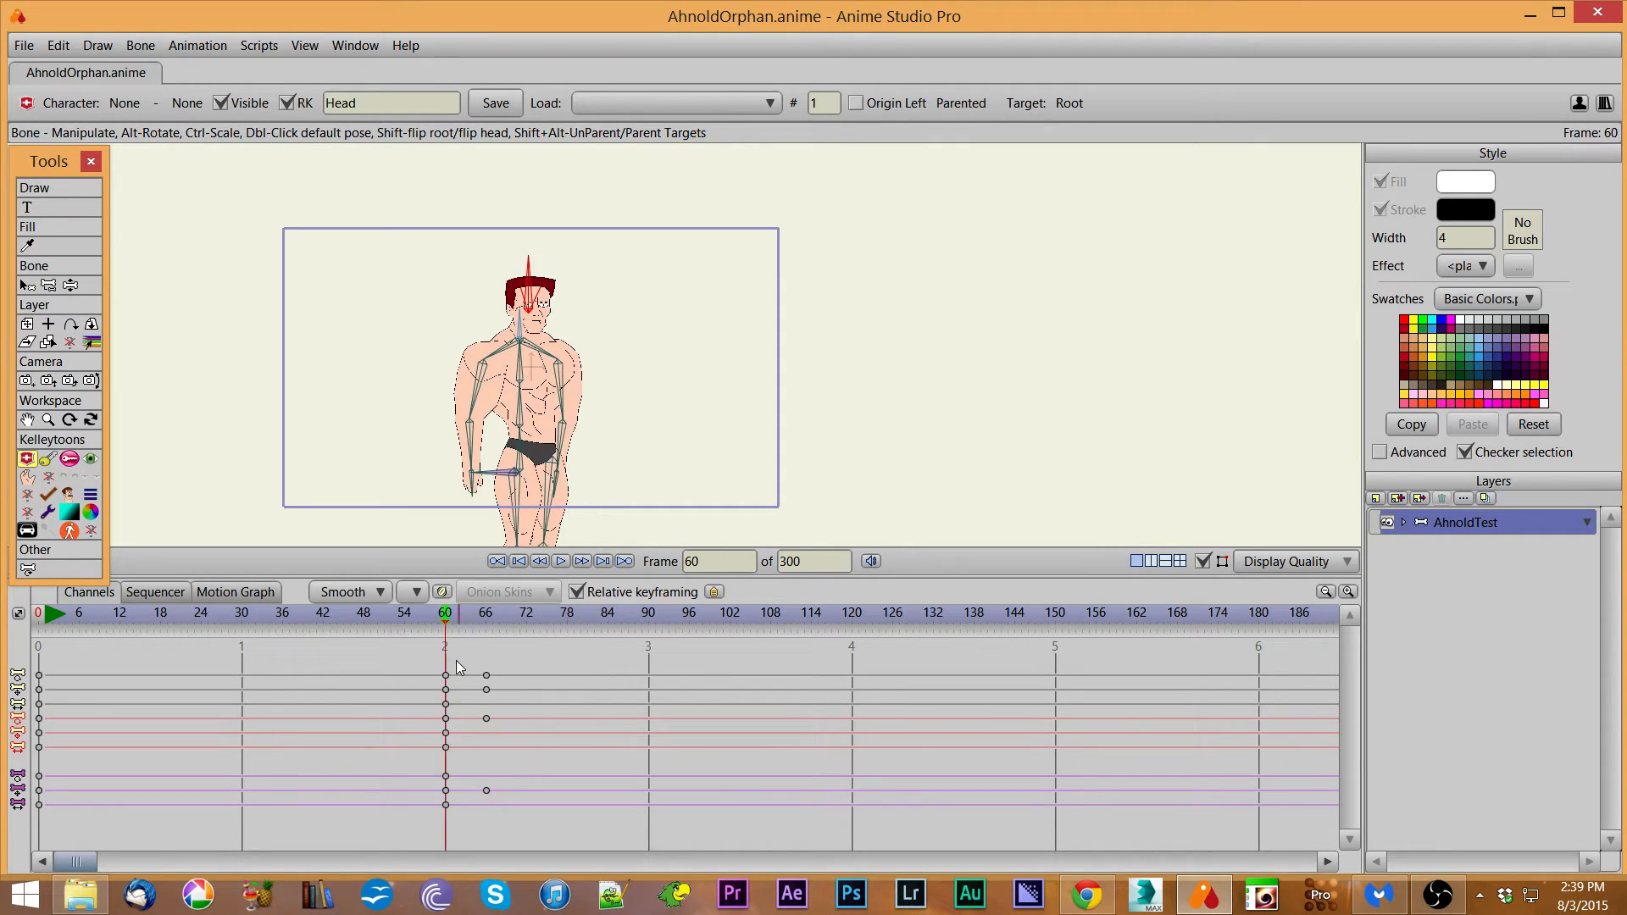
pyautogui.click(496, 104)
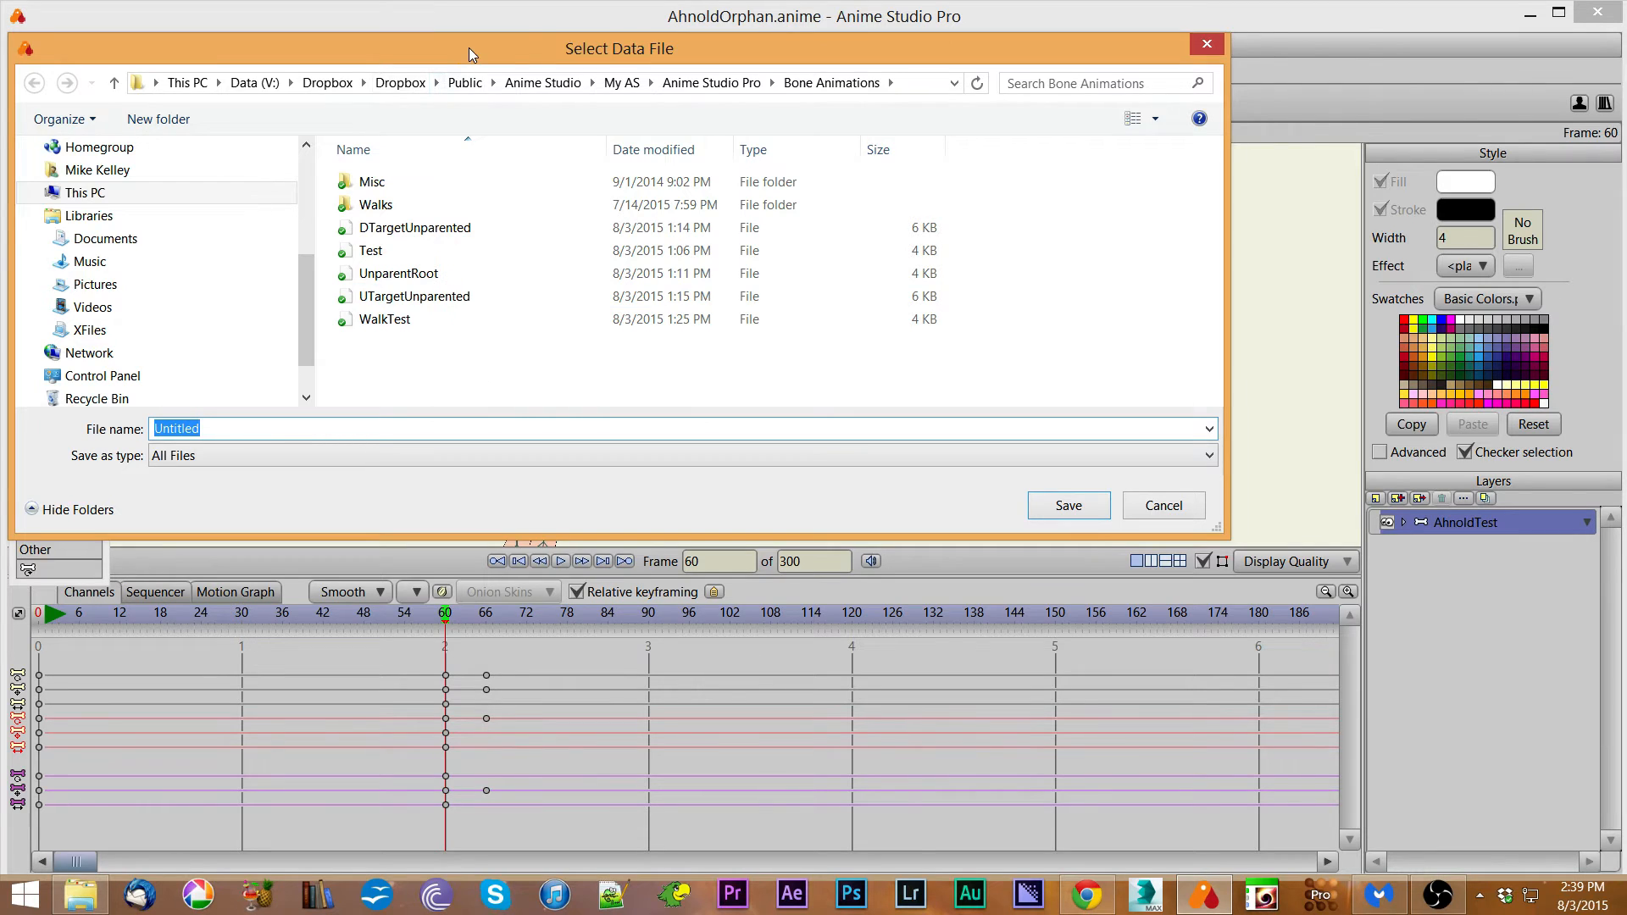
pyautogui.moveTo(469, 47); pyautogui.dragTo(638, 62)
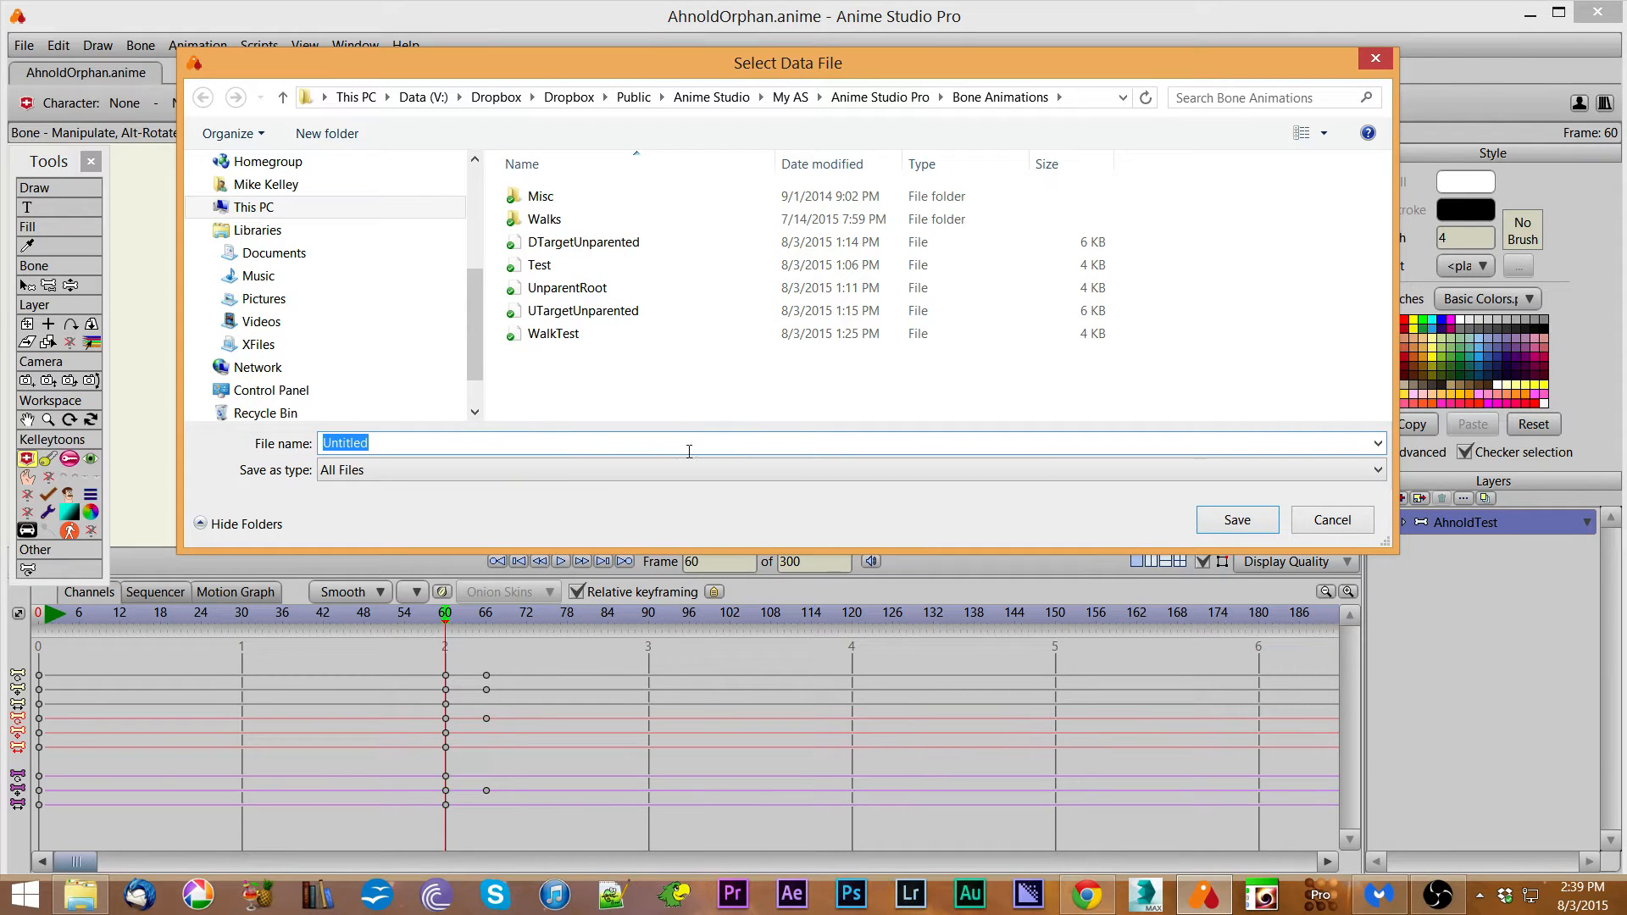
pyautogui.write('Parent')
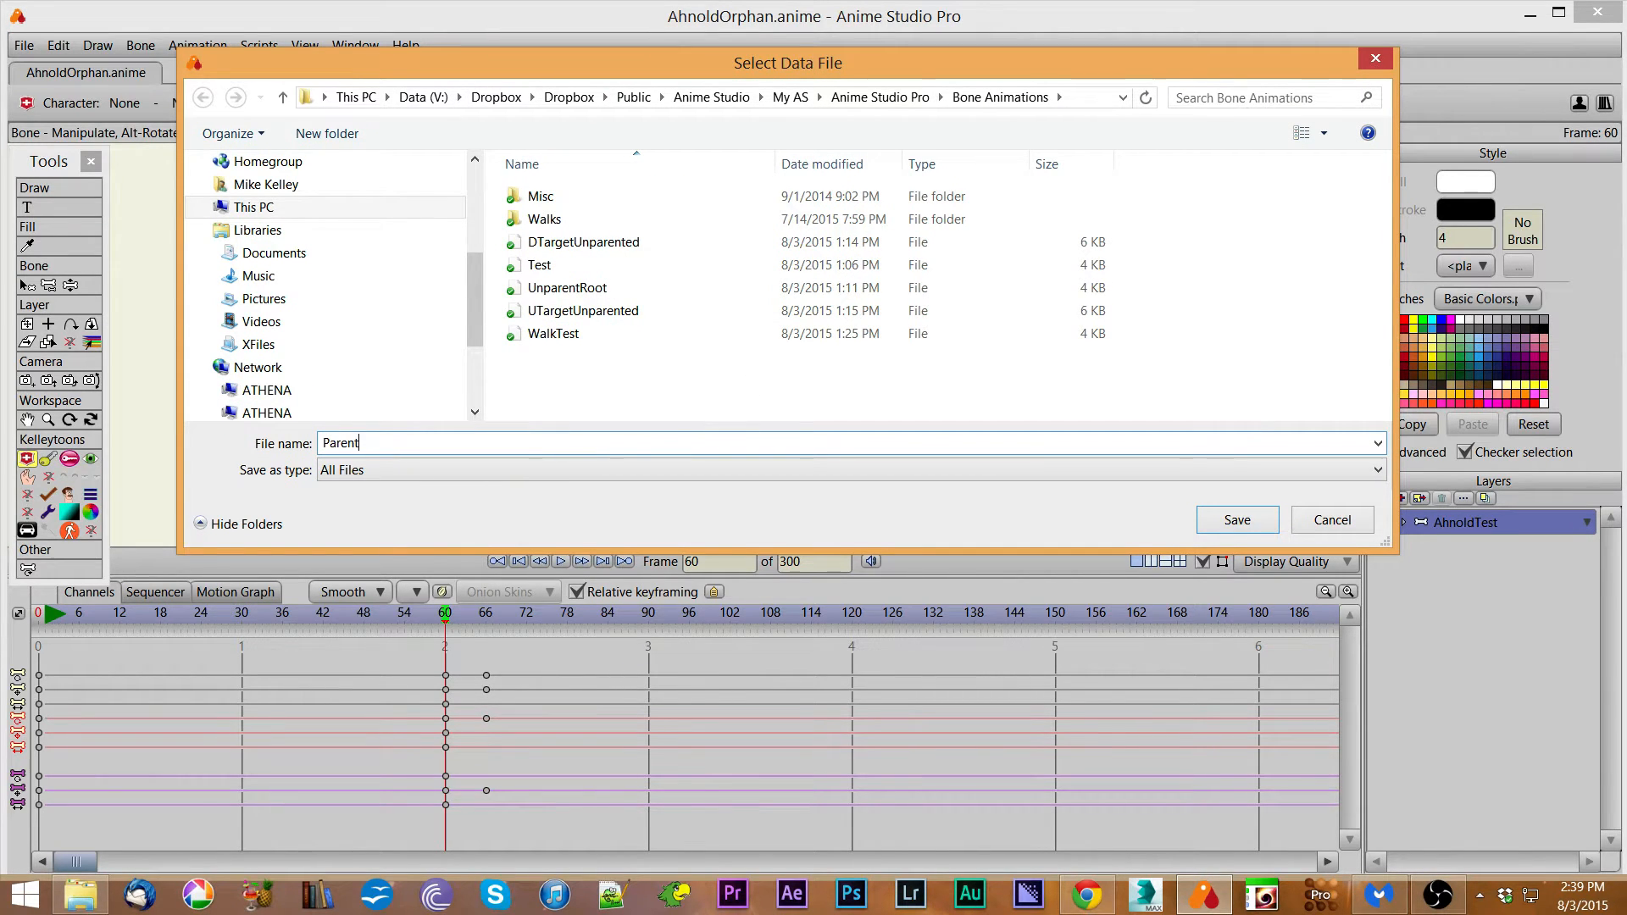
pyautogui.write('Test')
pyautogui.press('Return')
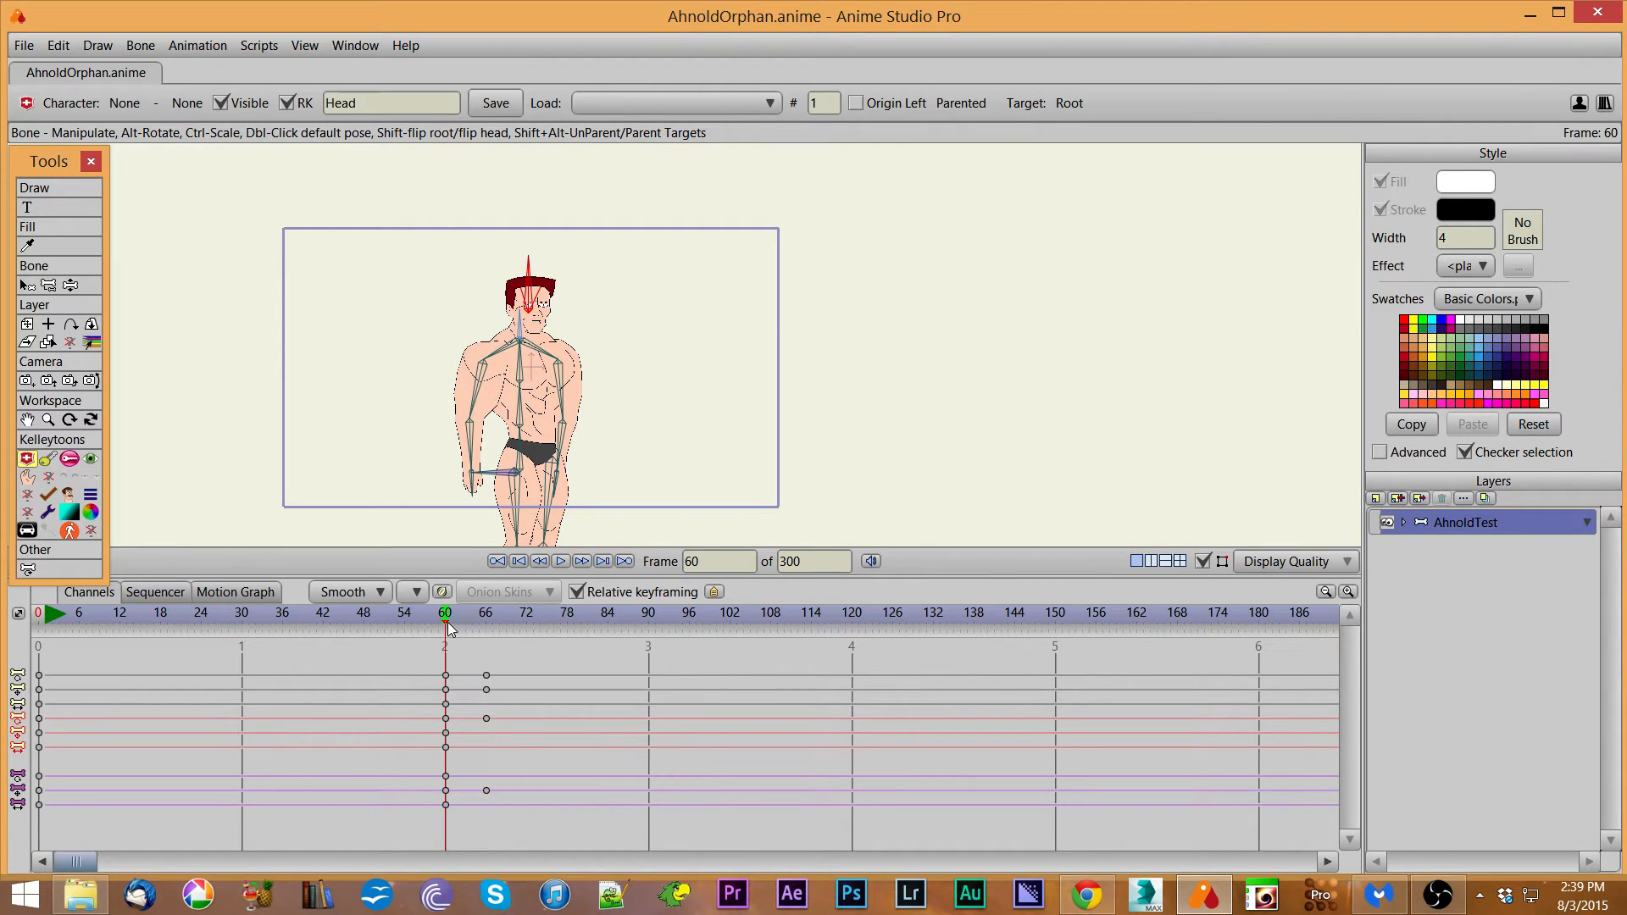
# Load the saved ParentTest bone animation at frame 90.
pyautogui.moveTo(449, 627); pyautogui.dragTo(649, 632)
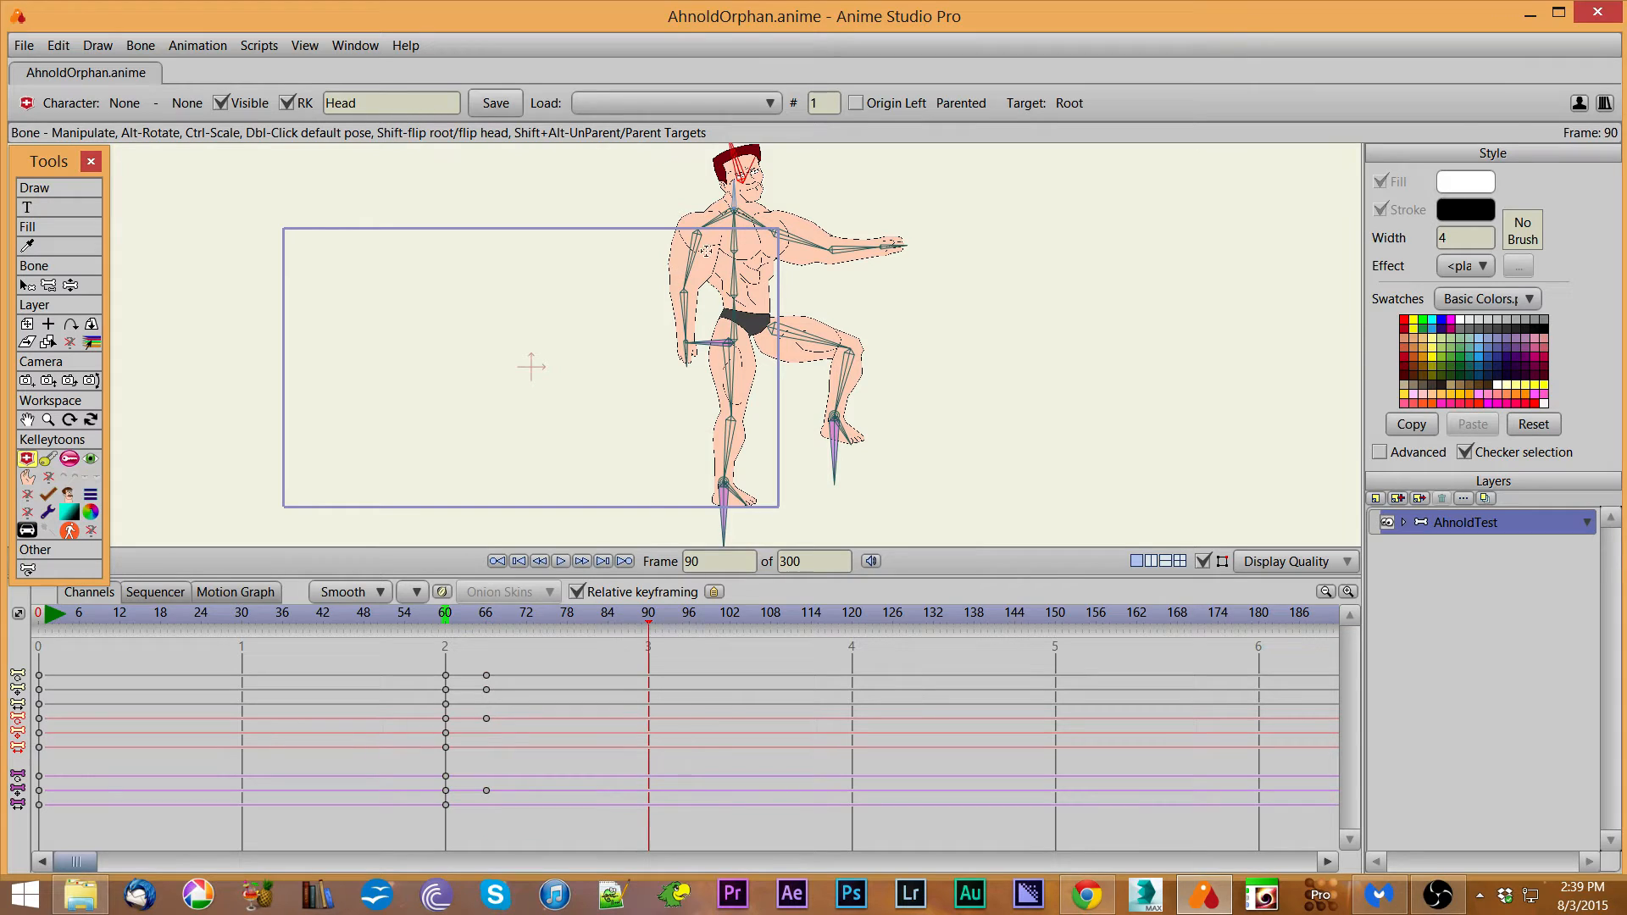
pyautogui.click(773, 107)
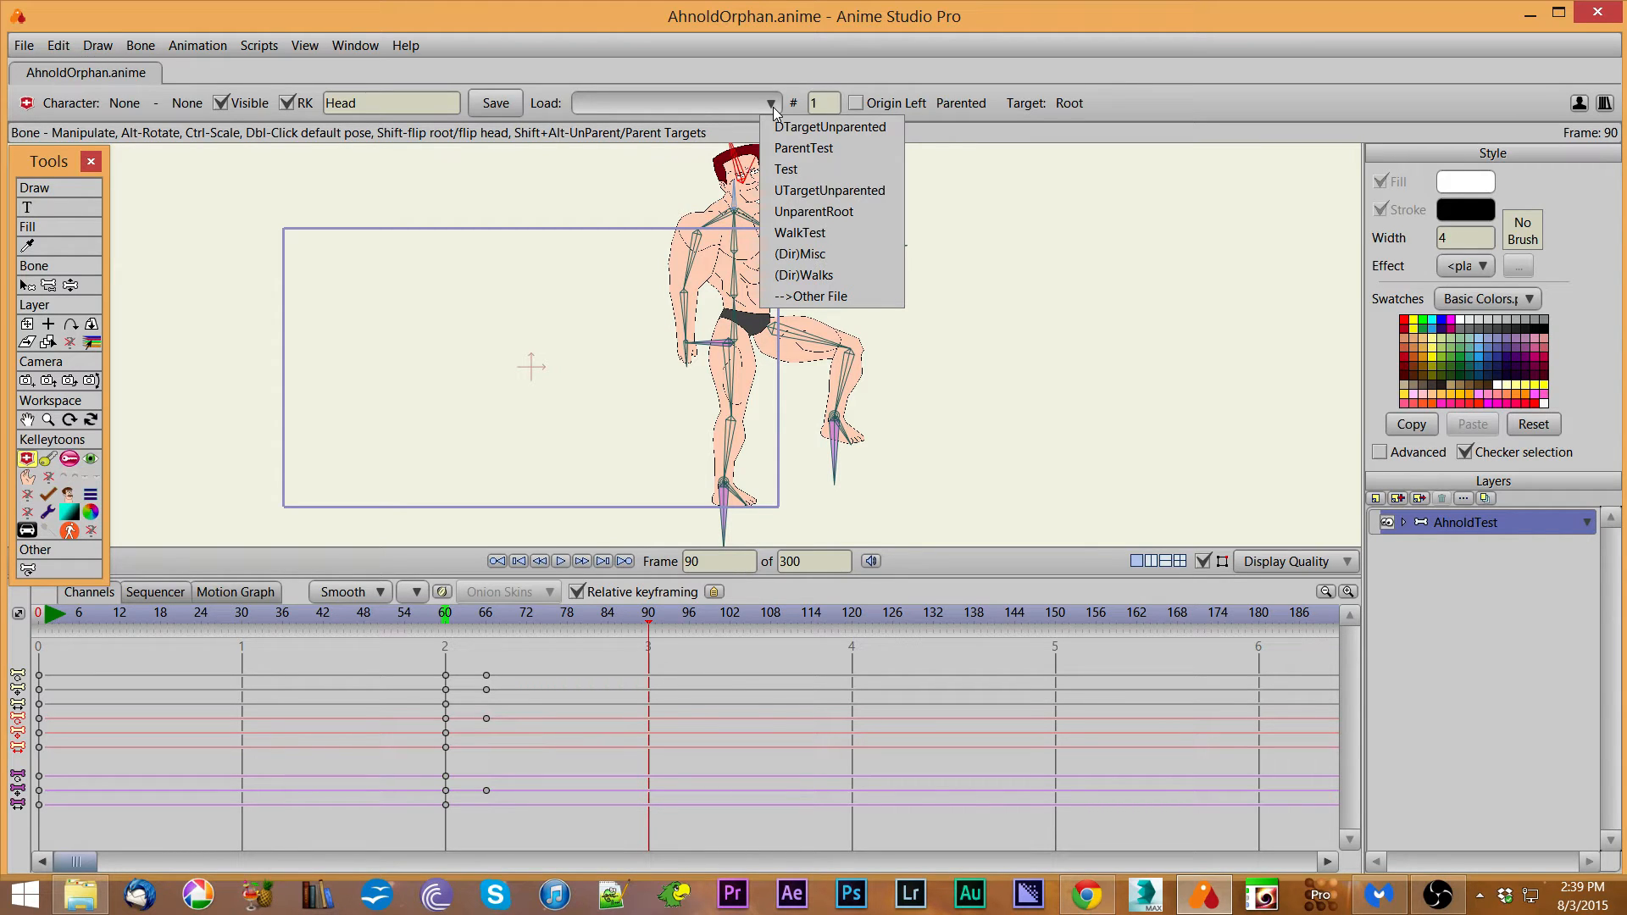
pyautogui.click(802, 149)
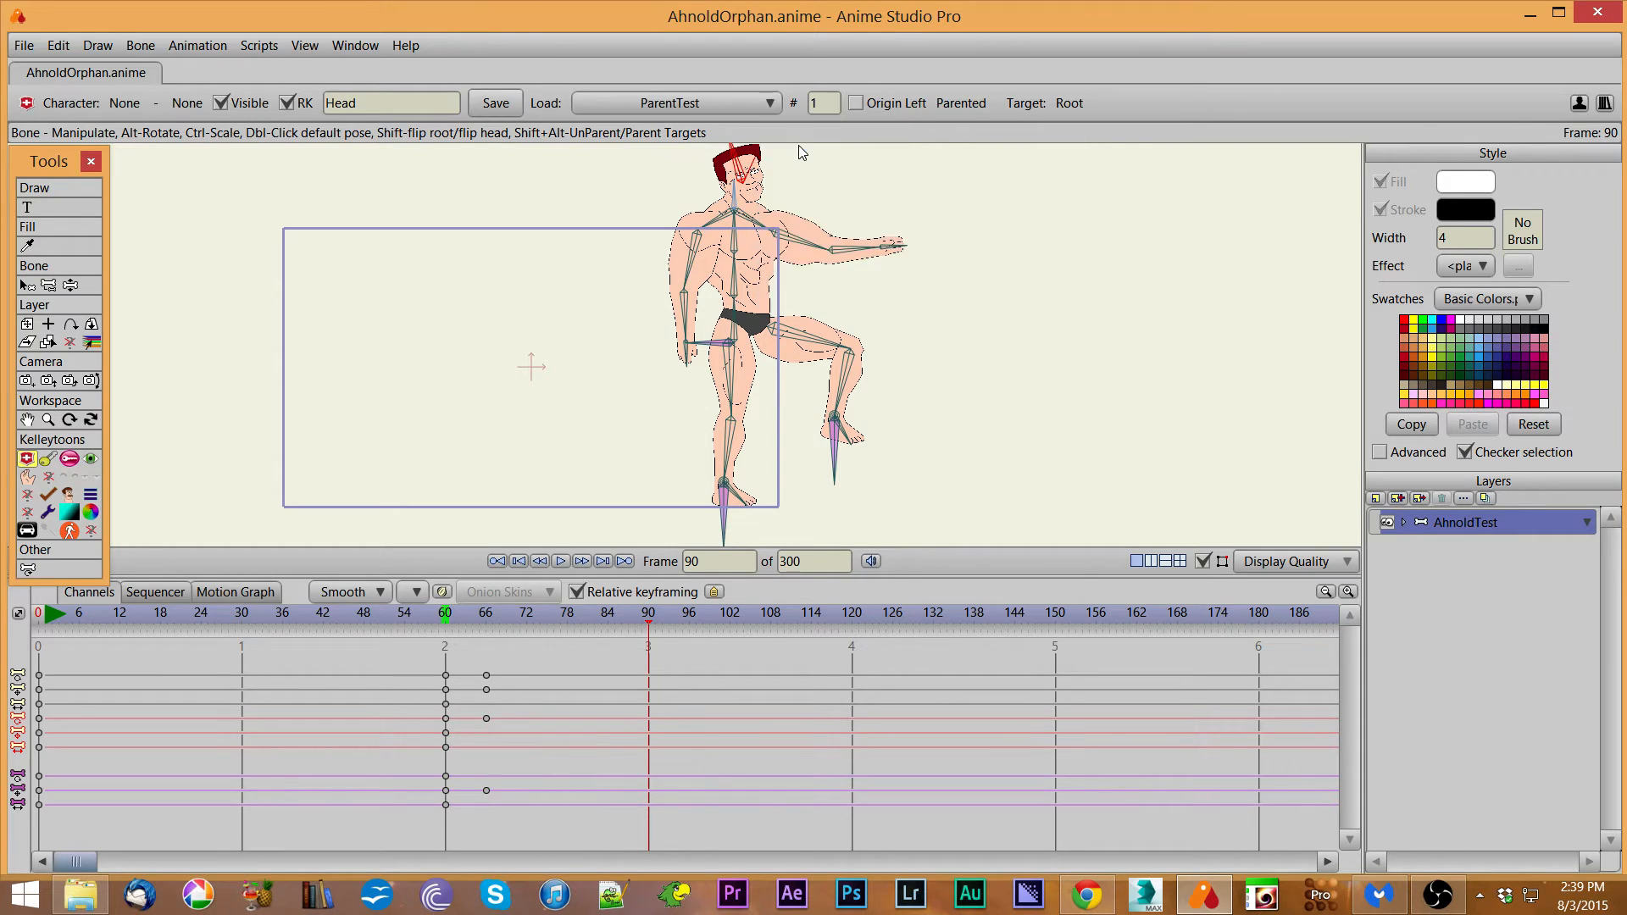
# Compare the original motion at frames 60 to 66 with the loaded motion starting at frame 90.
pyautogui.click(443, 619)
pyautogui.moveTo(449, 618); pyautogui.dragTo(485, 616)
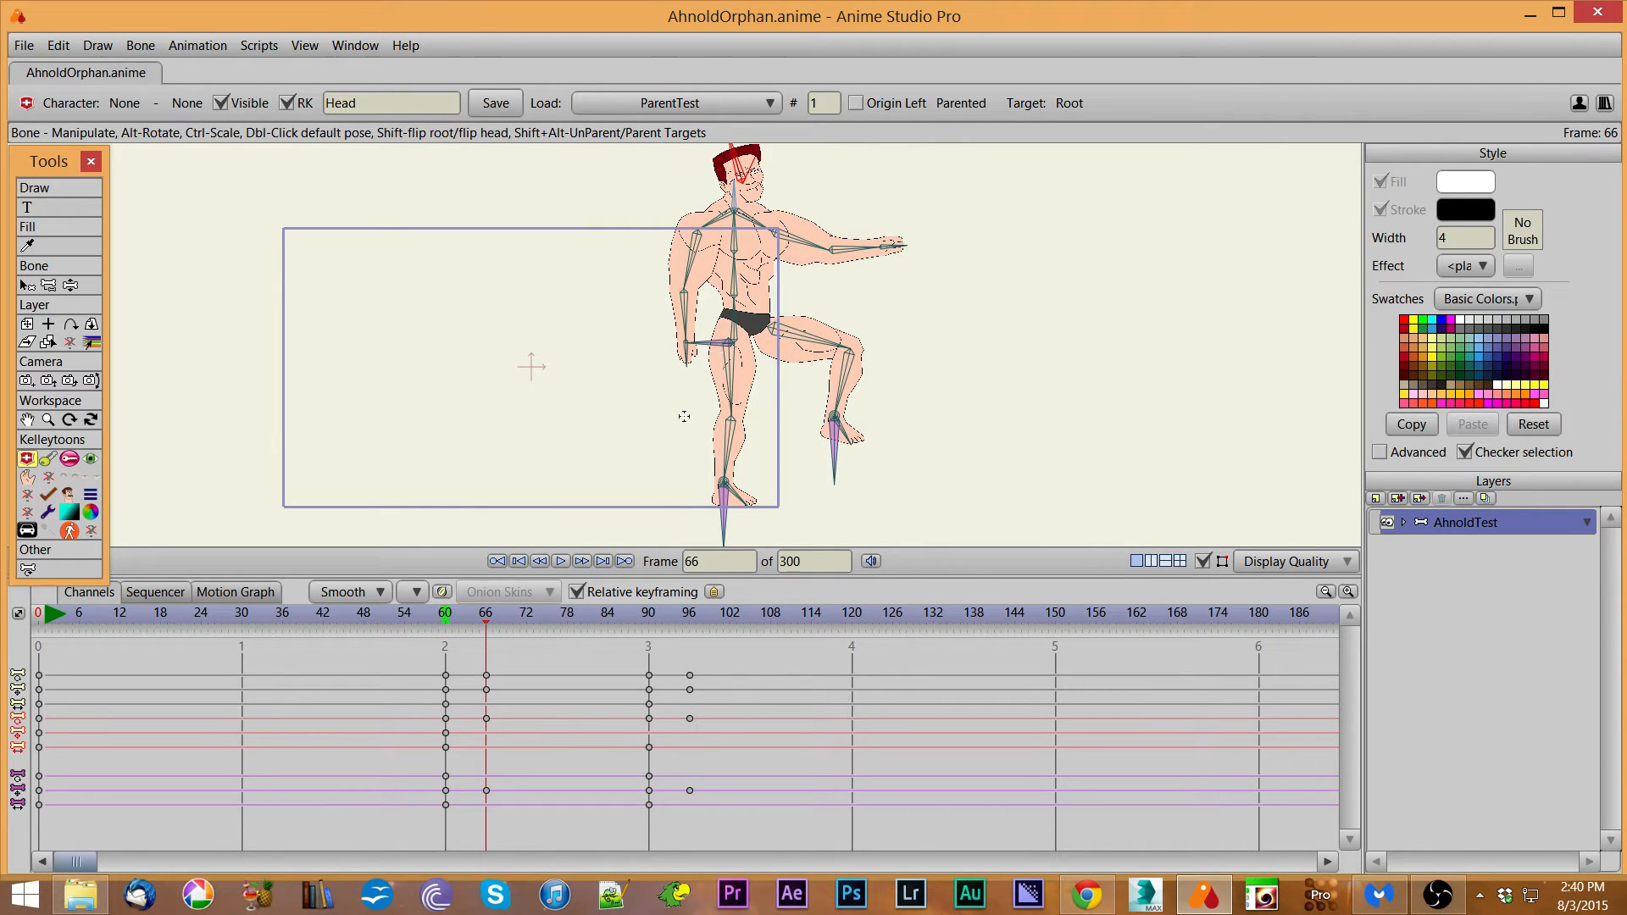
pyautogui.moveTo(488, 623); pyautogui.dragTo(648, 627)
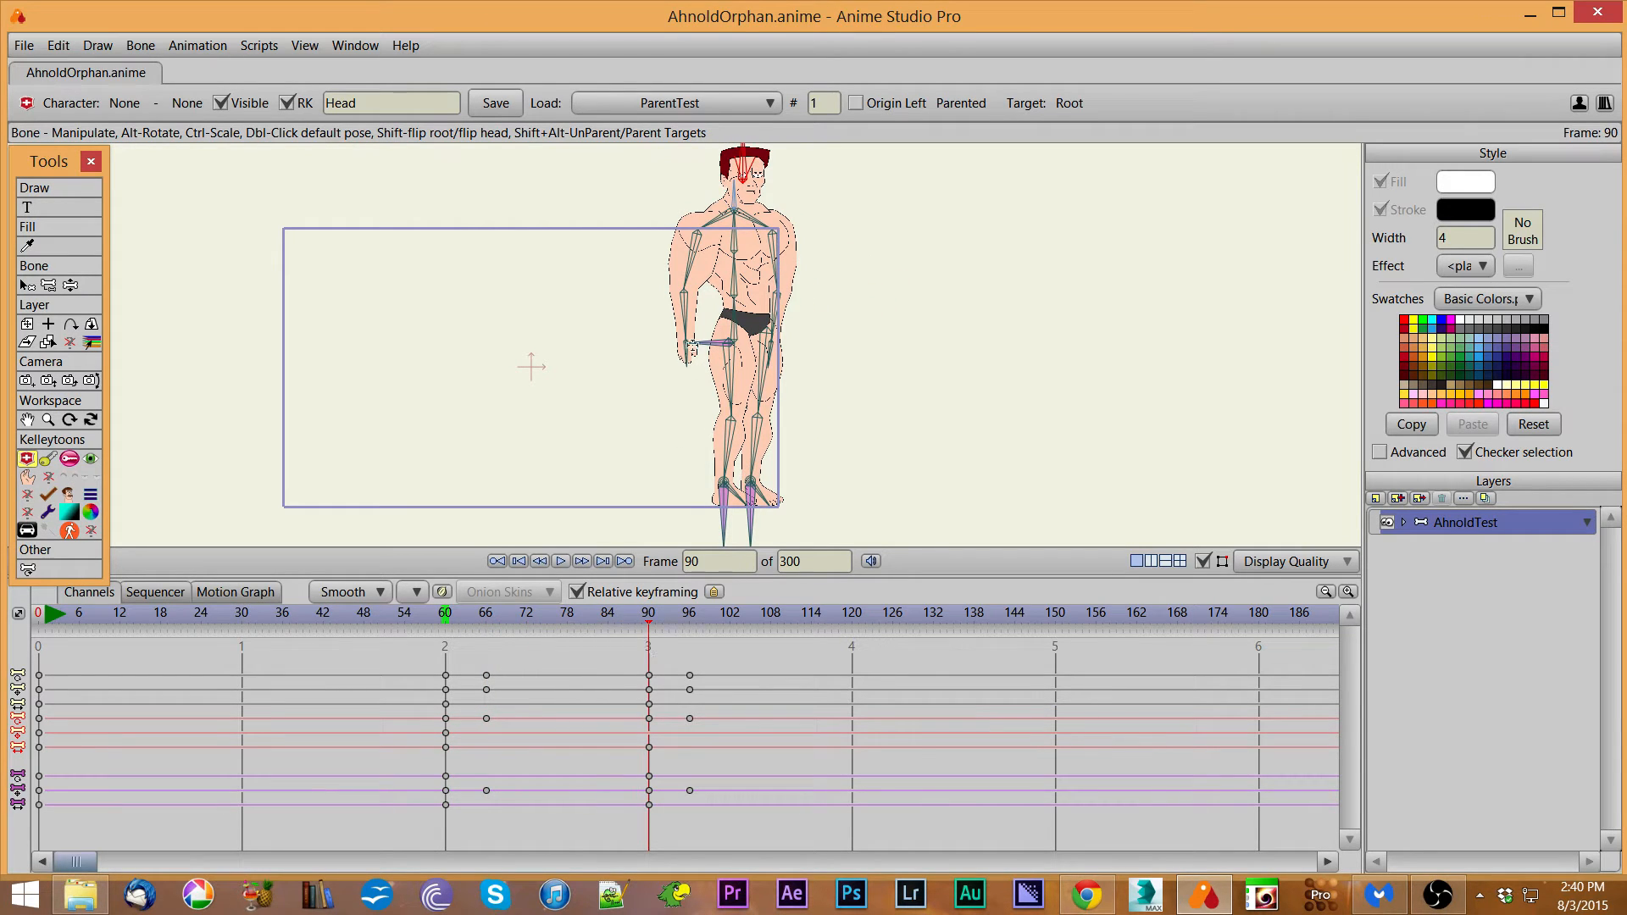
pyautogui.click(655, 621)
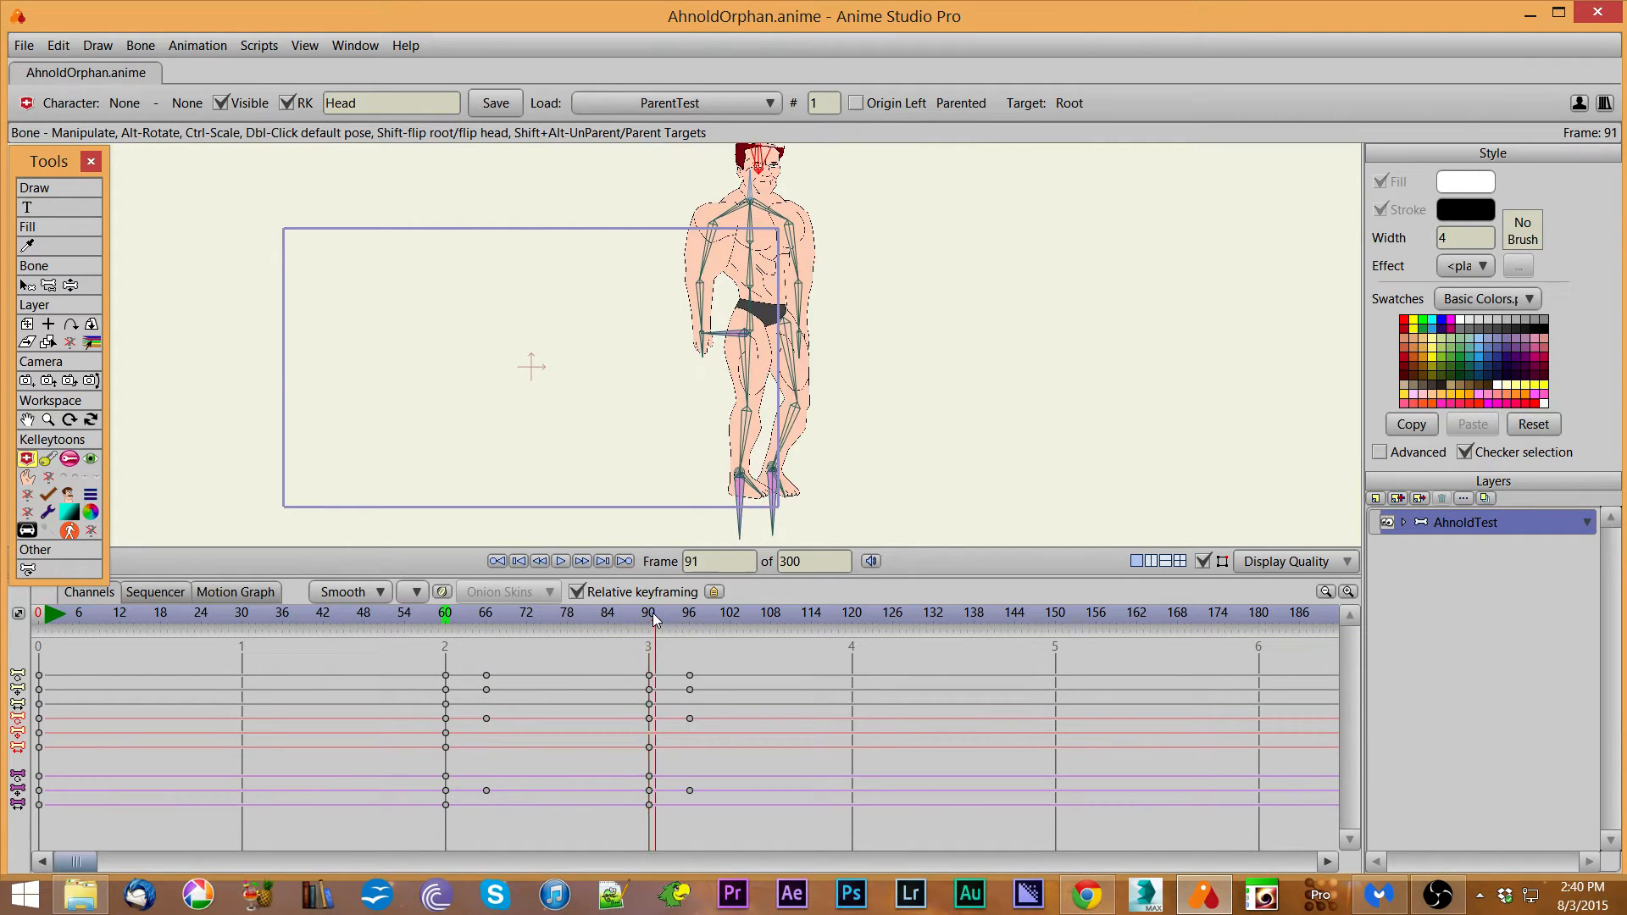
pyautogui.moveTo(655, 621); pyautogui.dragTo(639, 674)
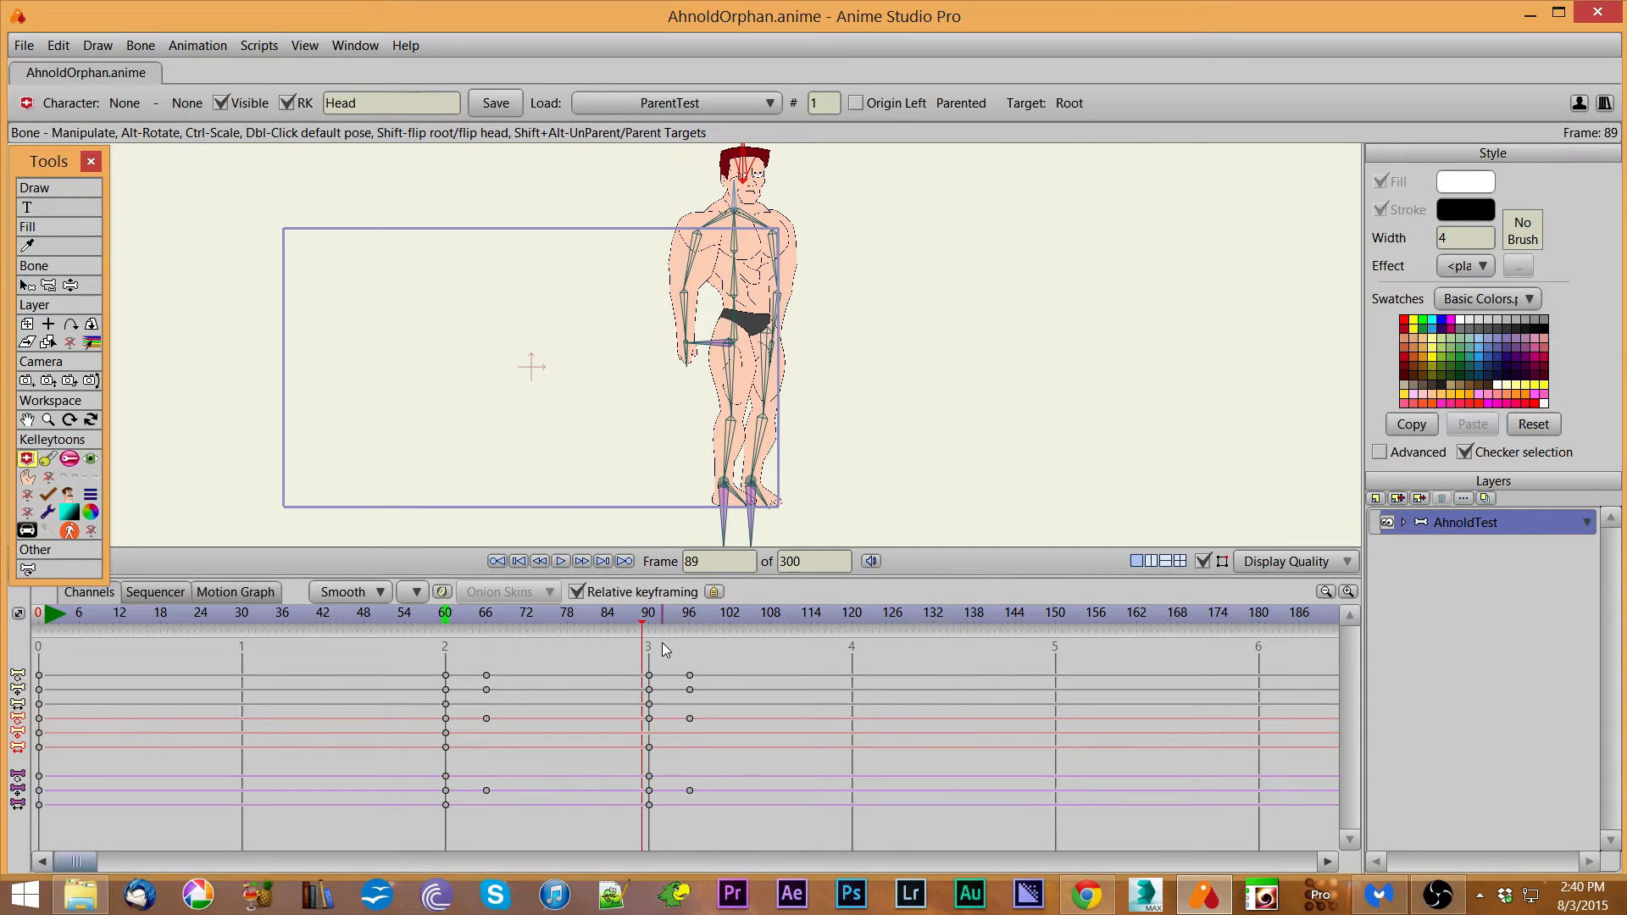
pyautogui.click(646, 618)
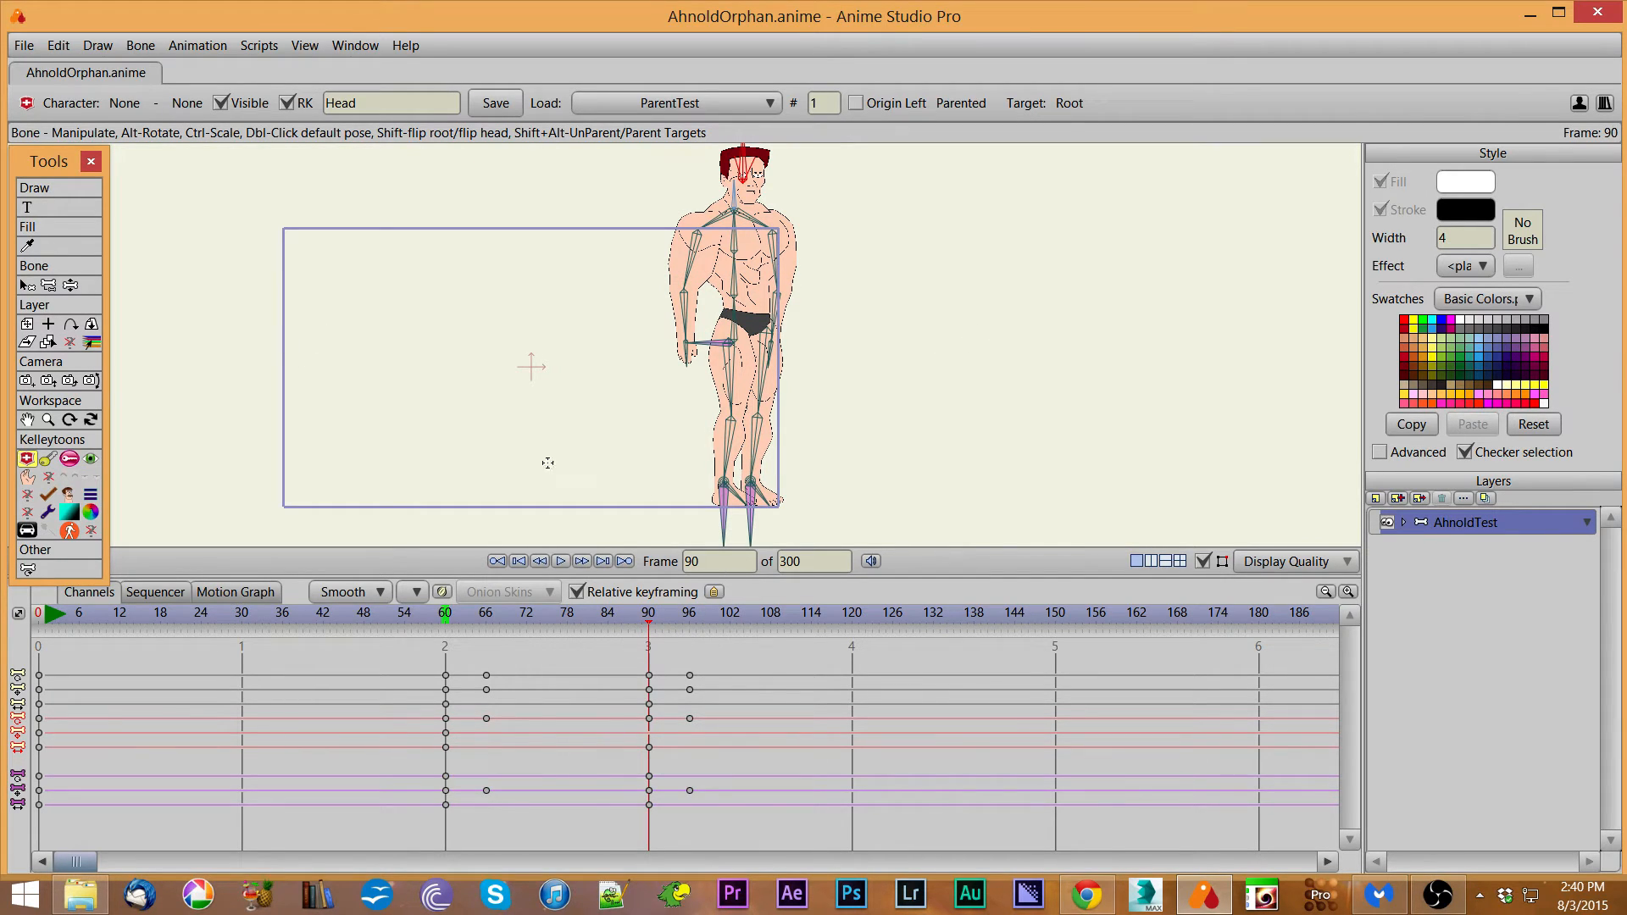
# At frame 102, move the root bone back inside the camera frame and unparent the foot targets from the root.
pyautogui.click(710, 342)
pyautogui.moveTo(649, 622); pyautogui.dragTo(734, 675)
pyautogui.moveTo(735, 673); pyautogui.dragTo(783, 692)
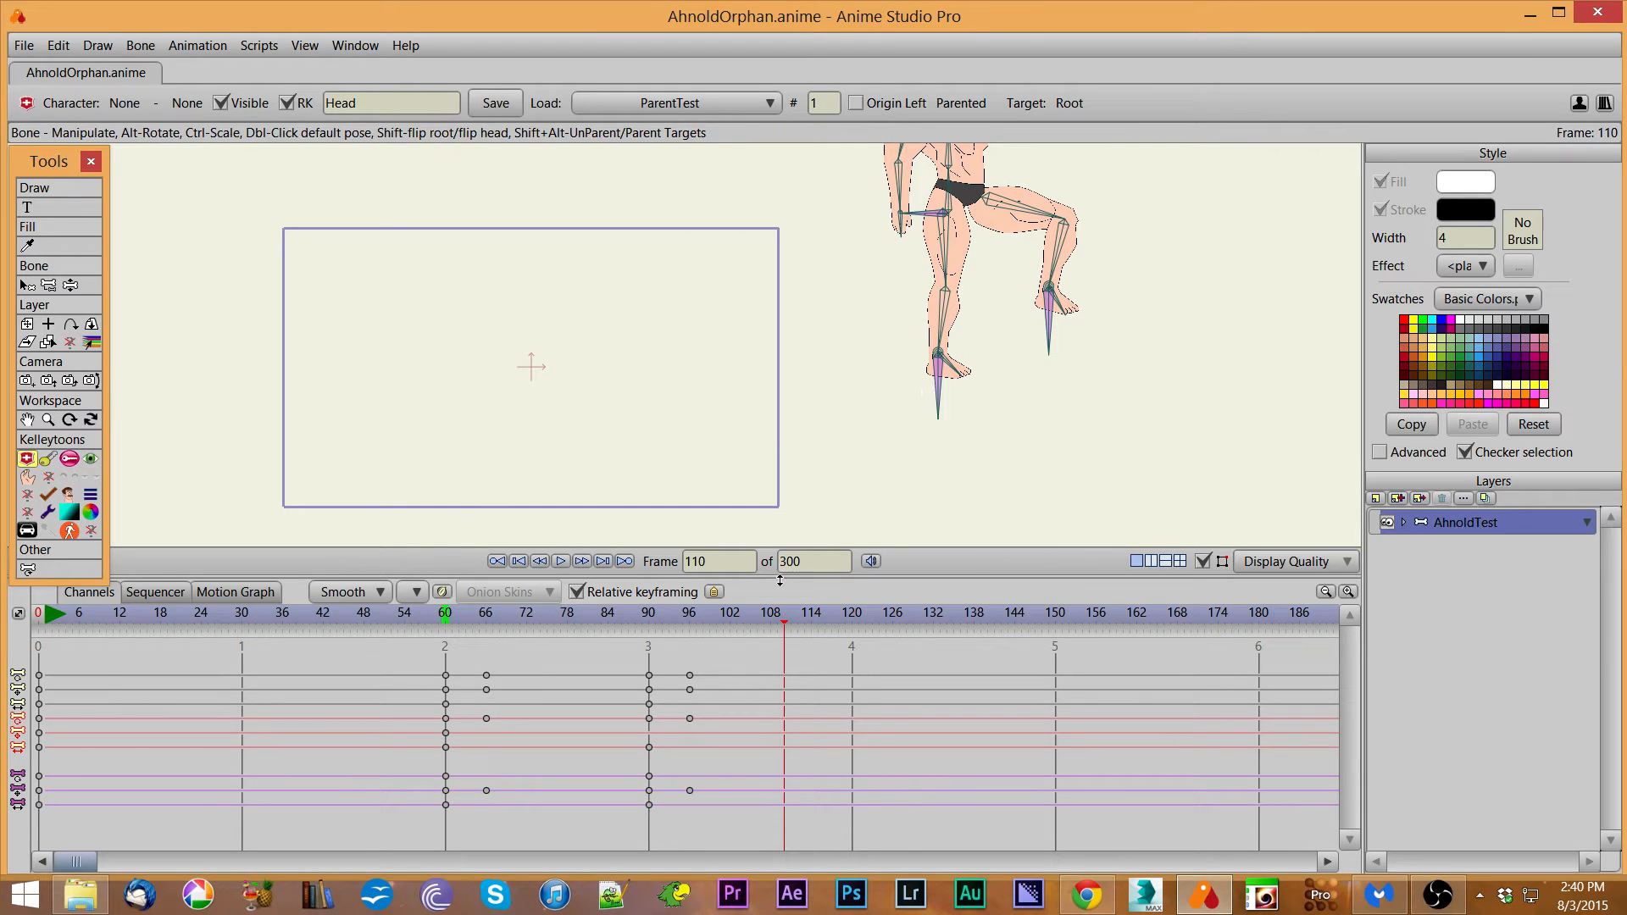
pyautogui.moveTo(786, 625); pyautogui.dragTo(734, 663)
pyautogui.moveTo(932, 212); pyautogui.dragTo(531, 347)
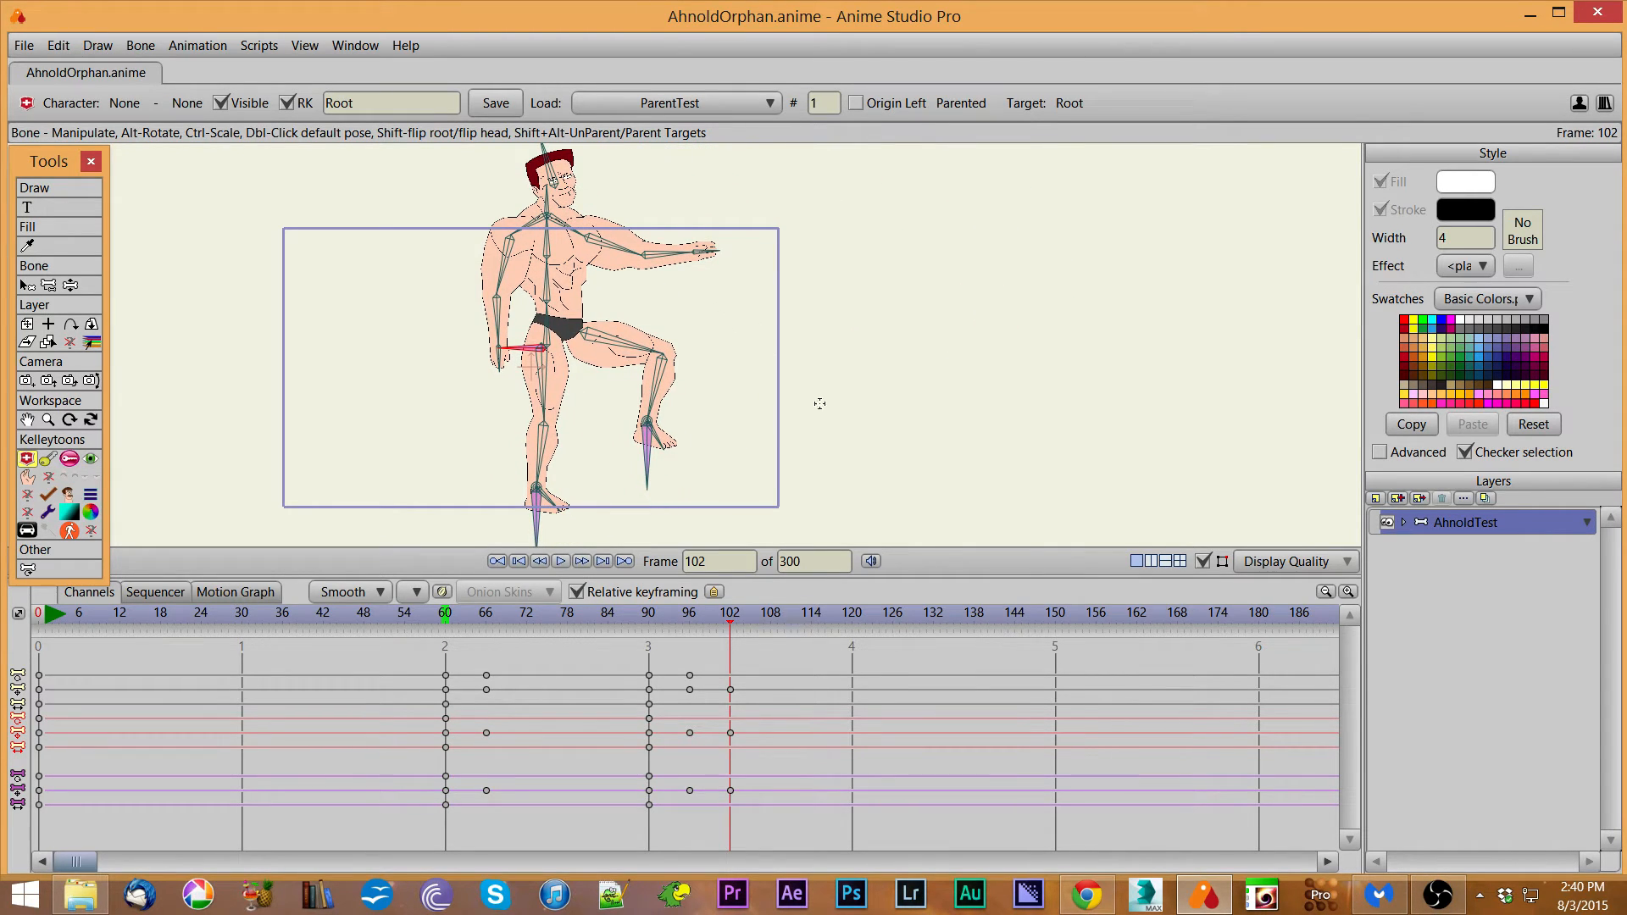
pyautogui.keyDown('alt'); pyautogui.keyDown('shift'); pyautogui.click(761, 340); pyautogui.keyUp('shift'); pyautogui.keyUp('alt')
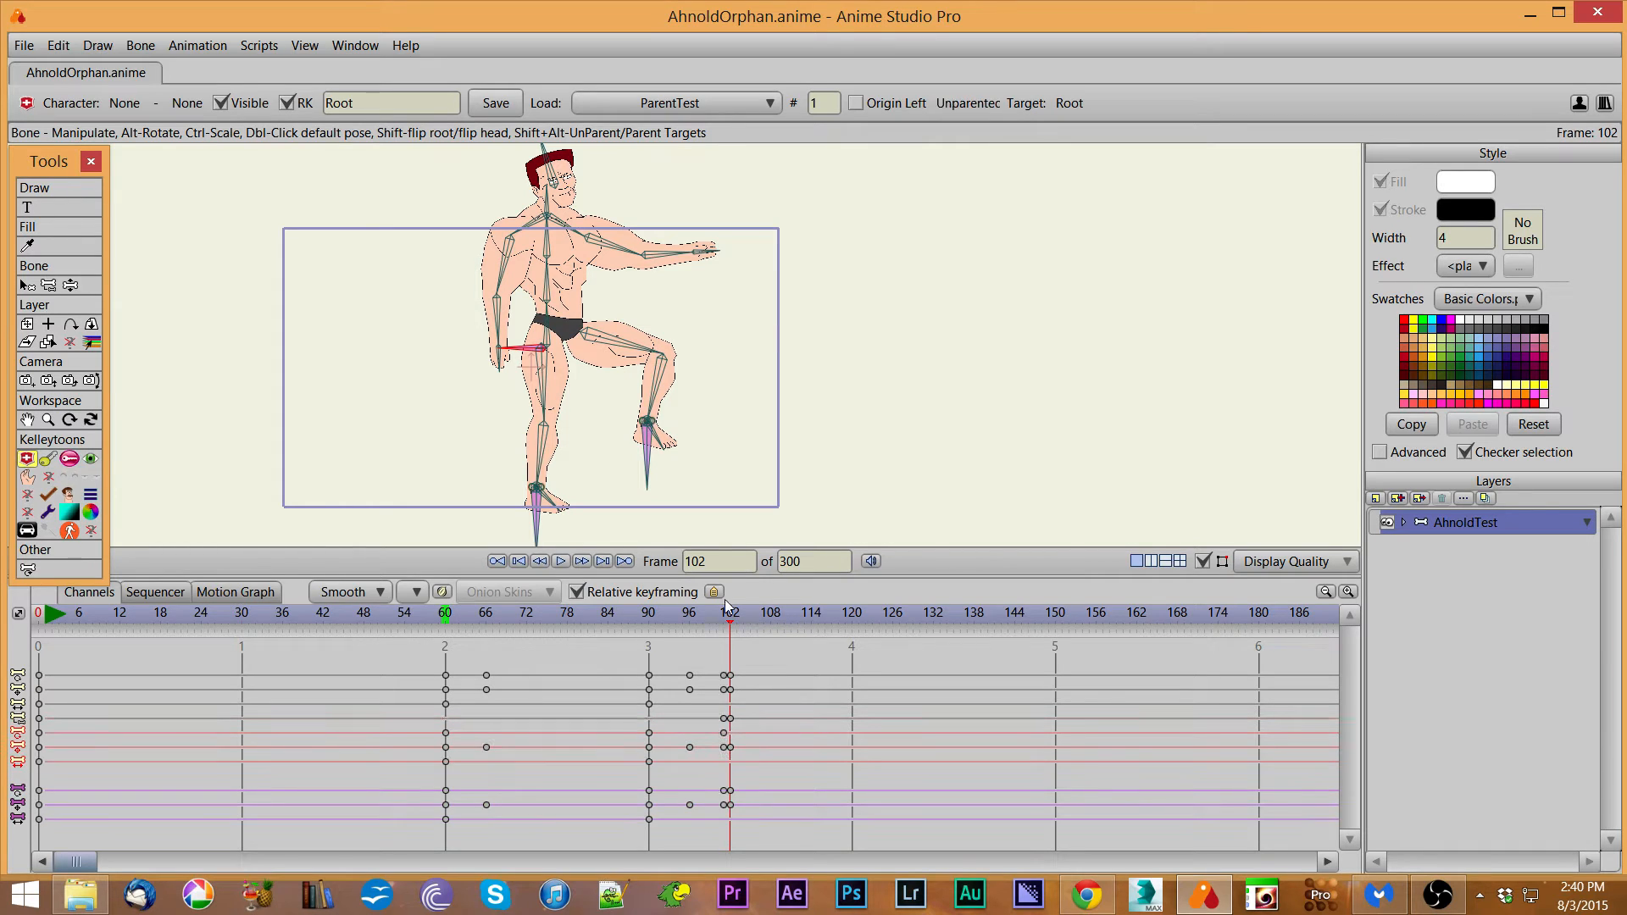
# Try lowering the root bone slightly at frame 108, and undo the move.
pyautogui.moveTo(736, 625); pyautogui.dragTo(770, 626)
pyautogui.moveTo(531, 354); pyautogui.dragTo(533, 360)
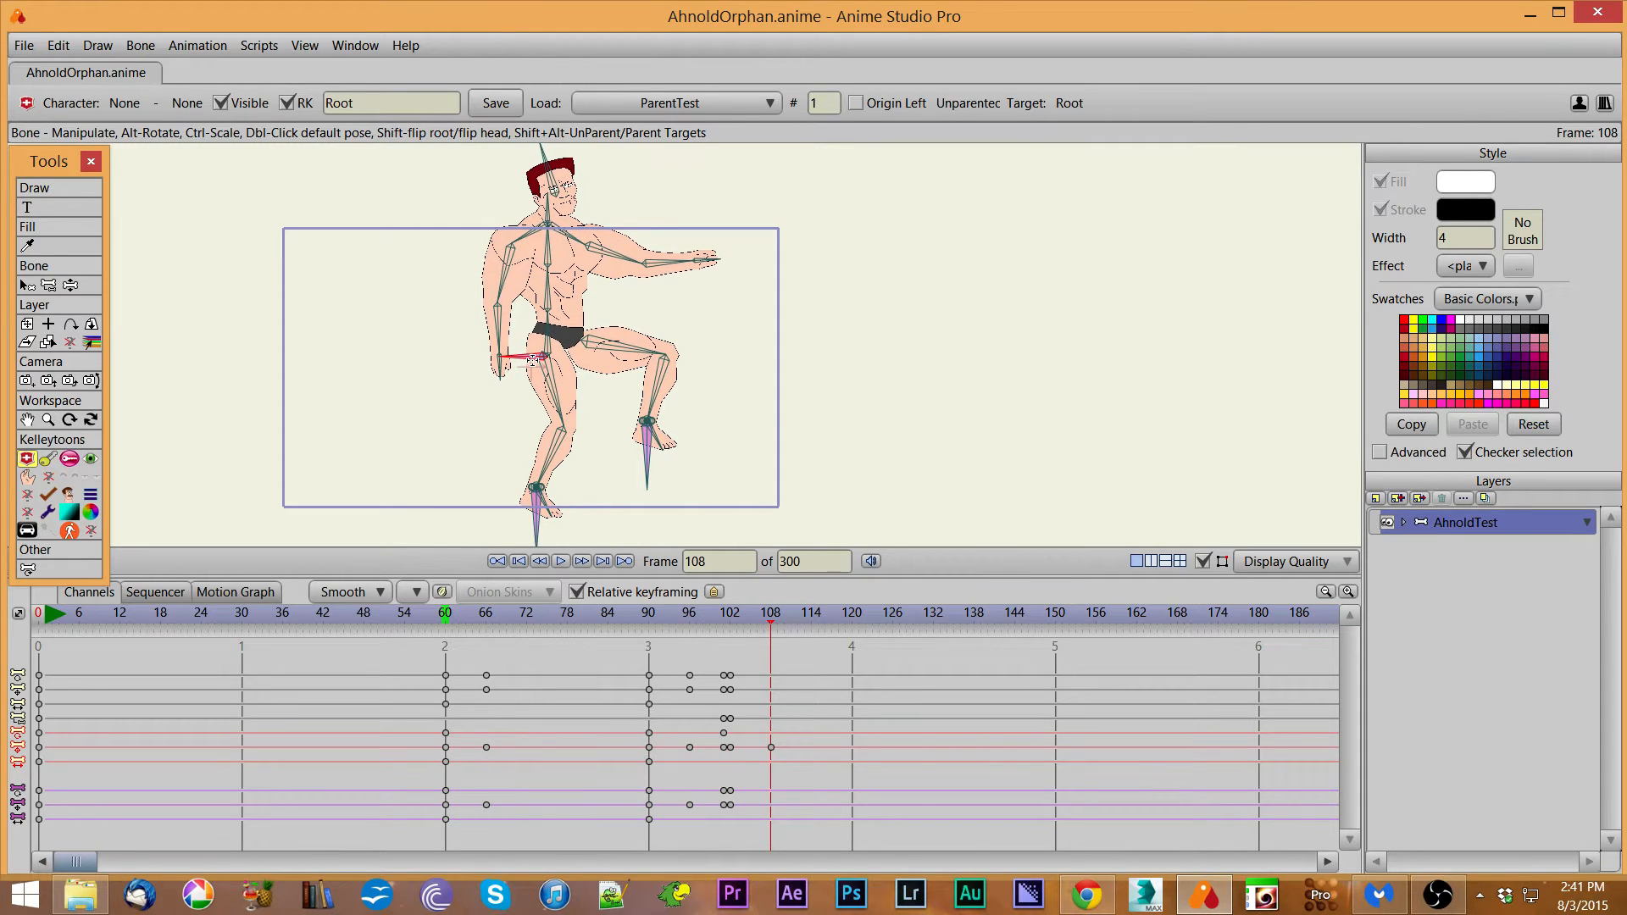
pyautogui.hotkey('ctrl', 'z')
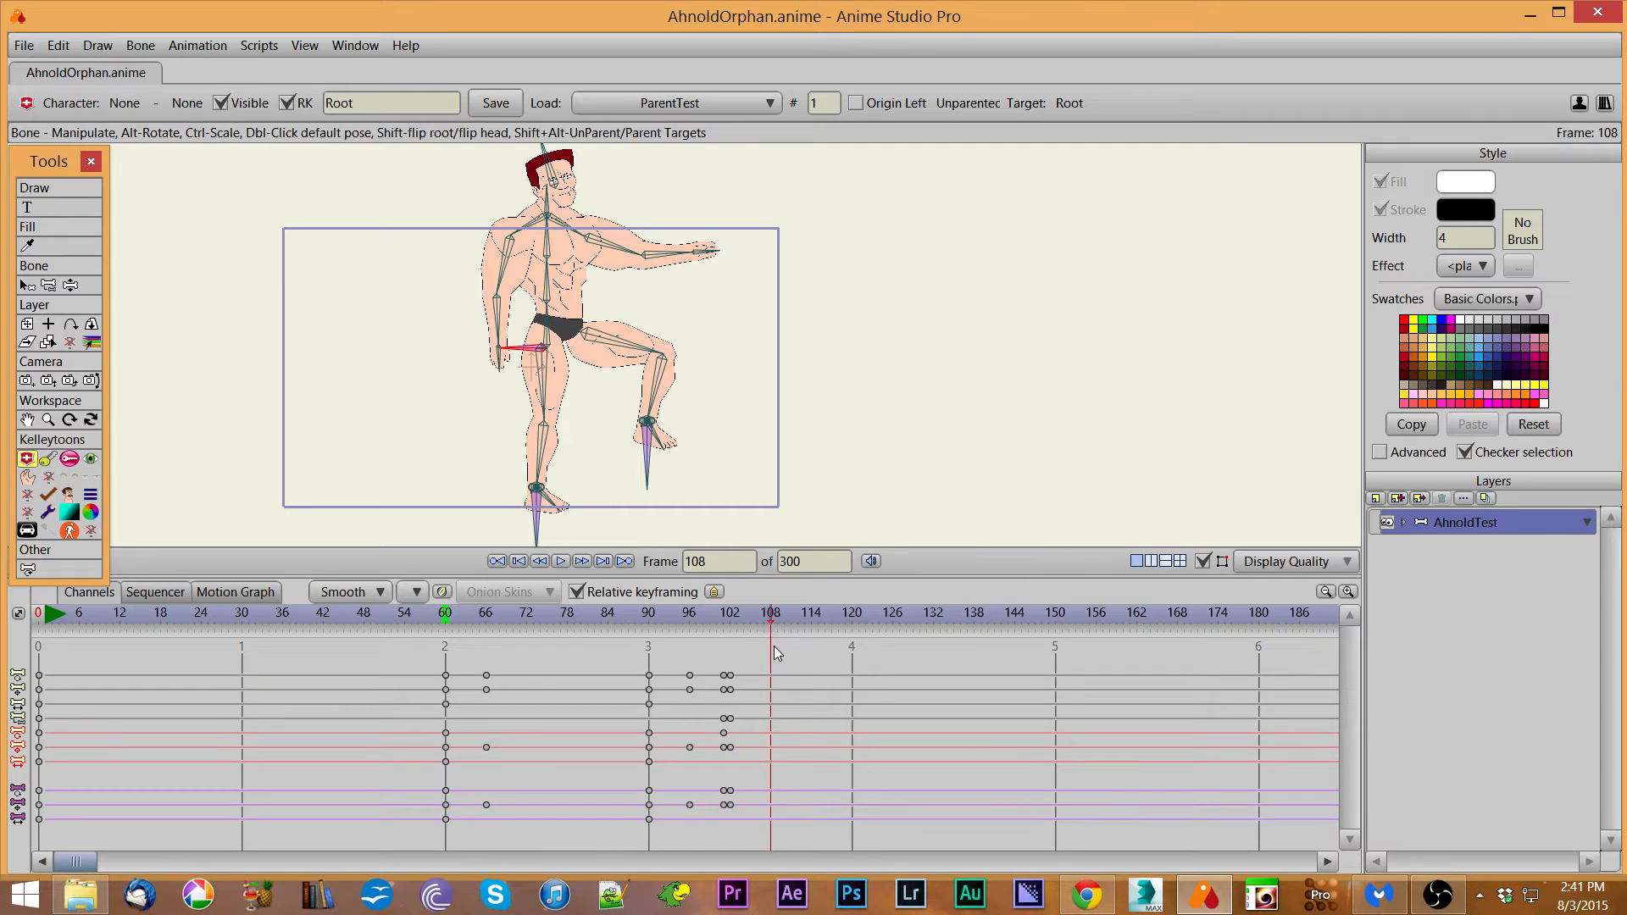
# At frame 113, lower the root bone into a crouch and stretch the front leg forward with the UTarget bone.
pyautogui.click(804, 617)
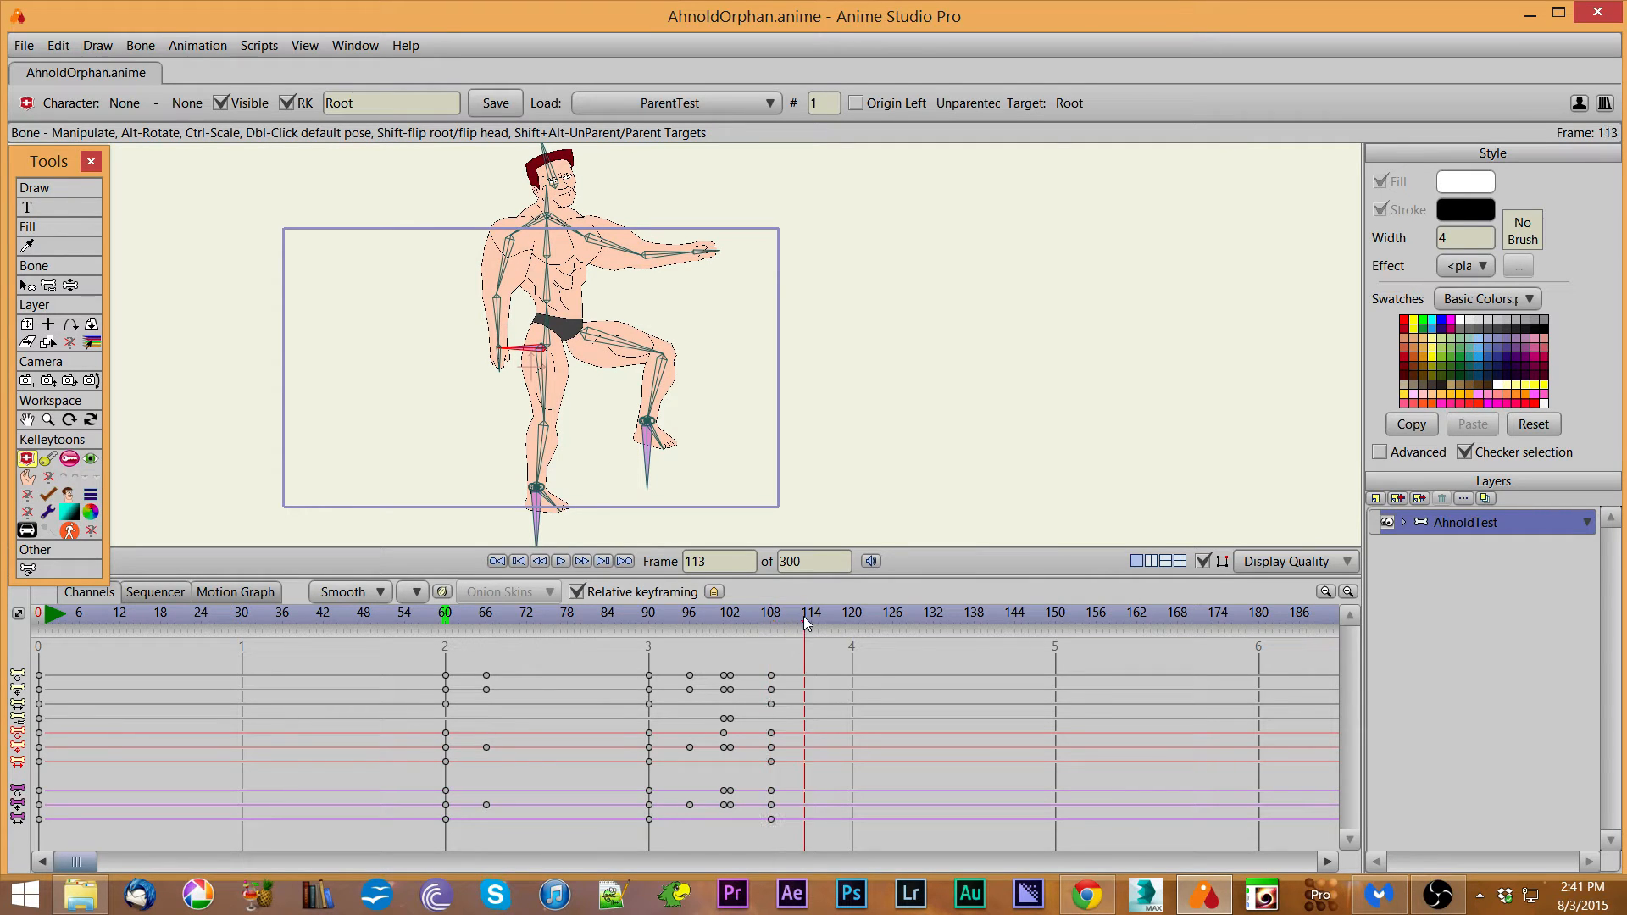
pyautogui.moveTo(514, 359); pyautogui.dragTo(519, 415)
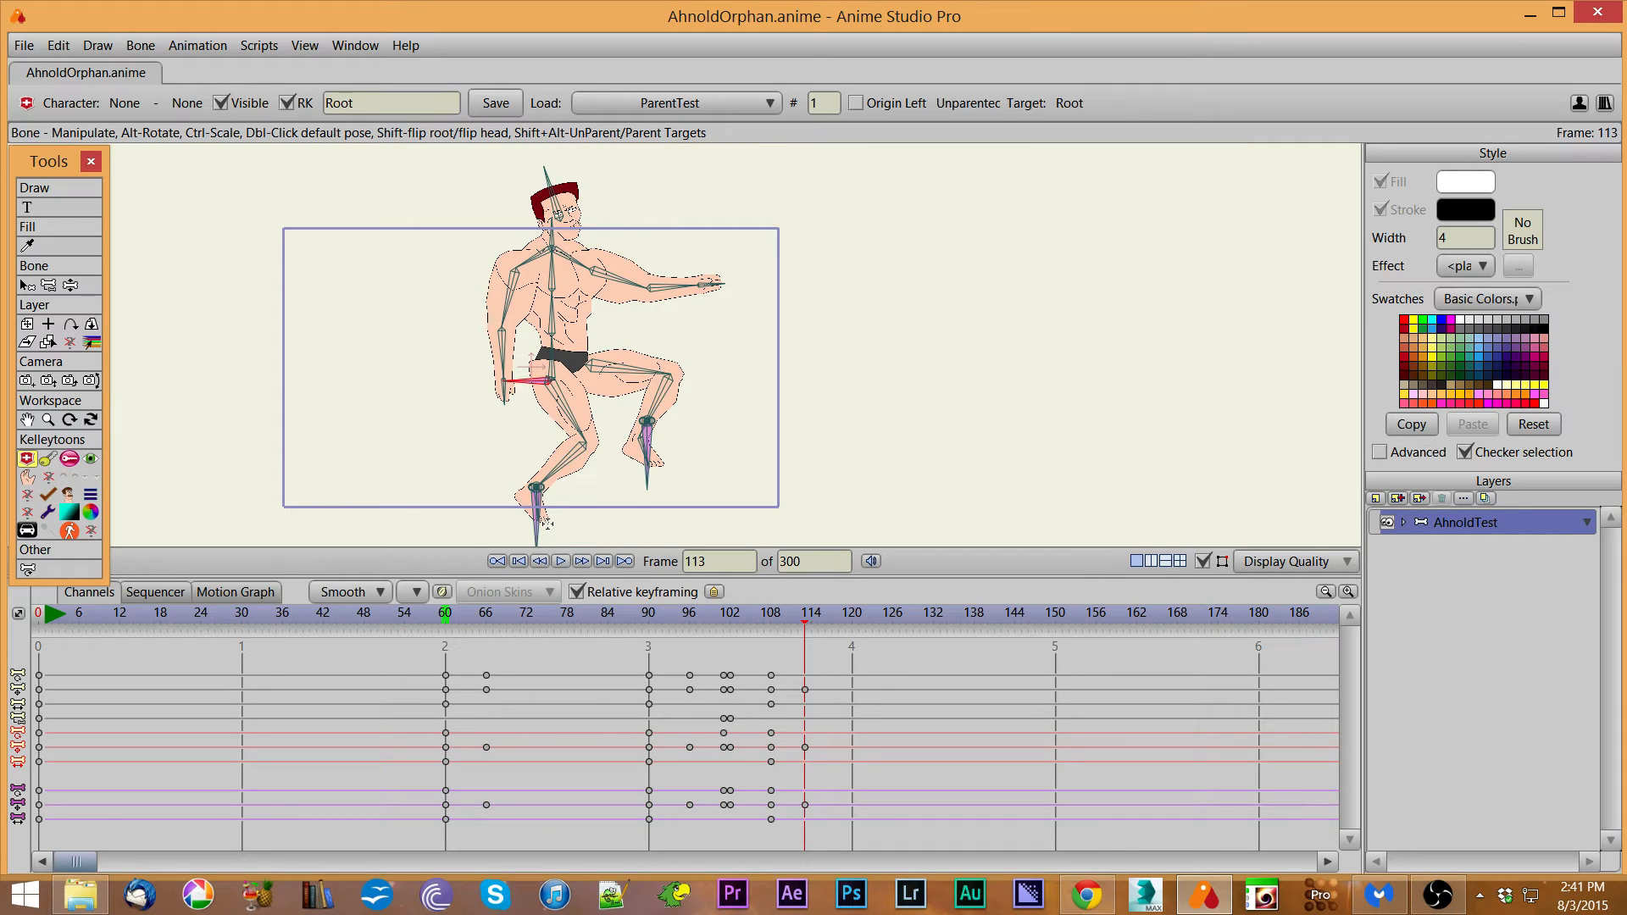
pyautogui.moveTo(547, 524); pyautogui.dragTo(746, 462)
pyautogui.moveTo(809, 636)
pyautogui.mouseDown()
pyautogui.moveTo(760, 625)
pyautogui.moveTo(805, 631)
pyautogui.mouseUp()
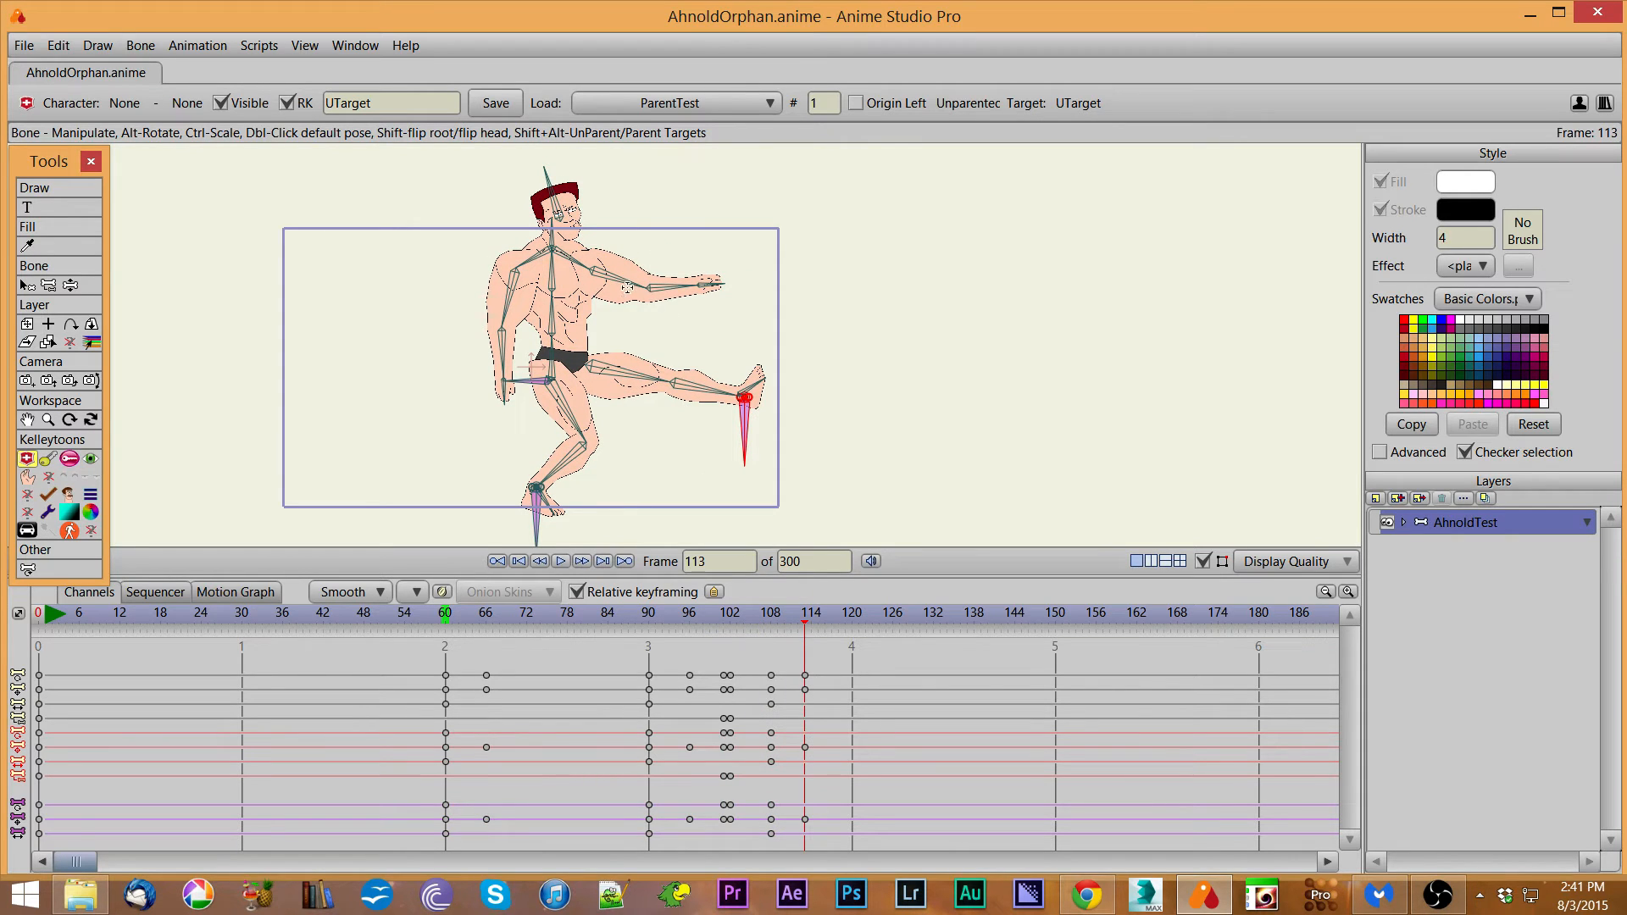
# Bring both hands up to the head with the UForearm and DForearm bones at frame 113.
pyautogui.moveTo(644, 288); pyautogui.dragTo(547, 216)
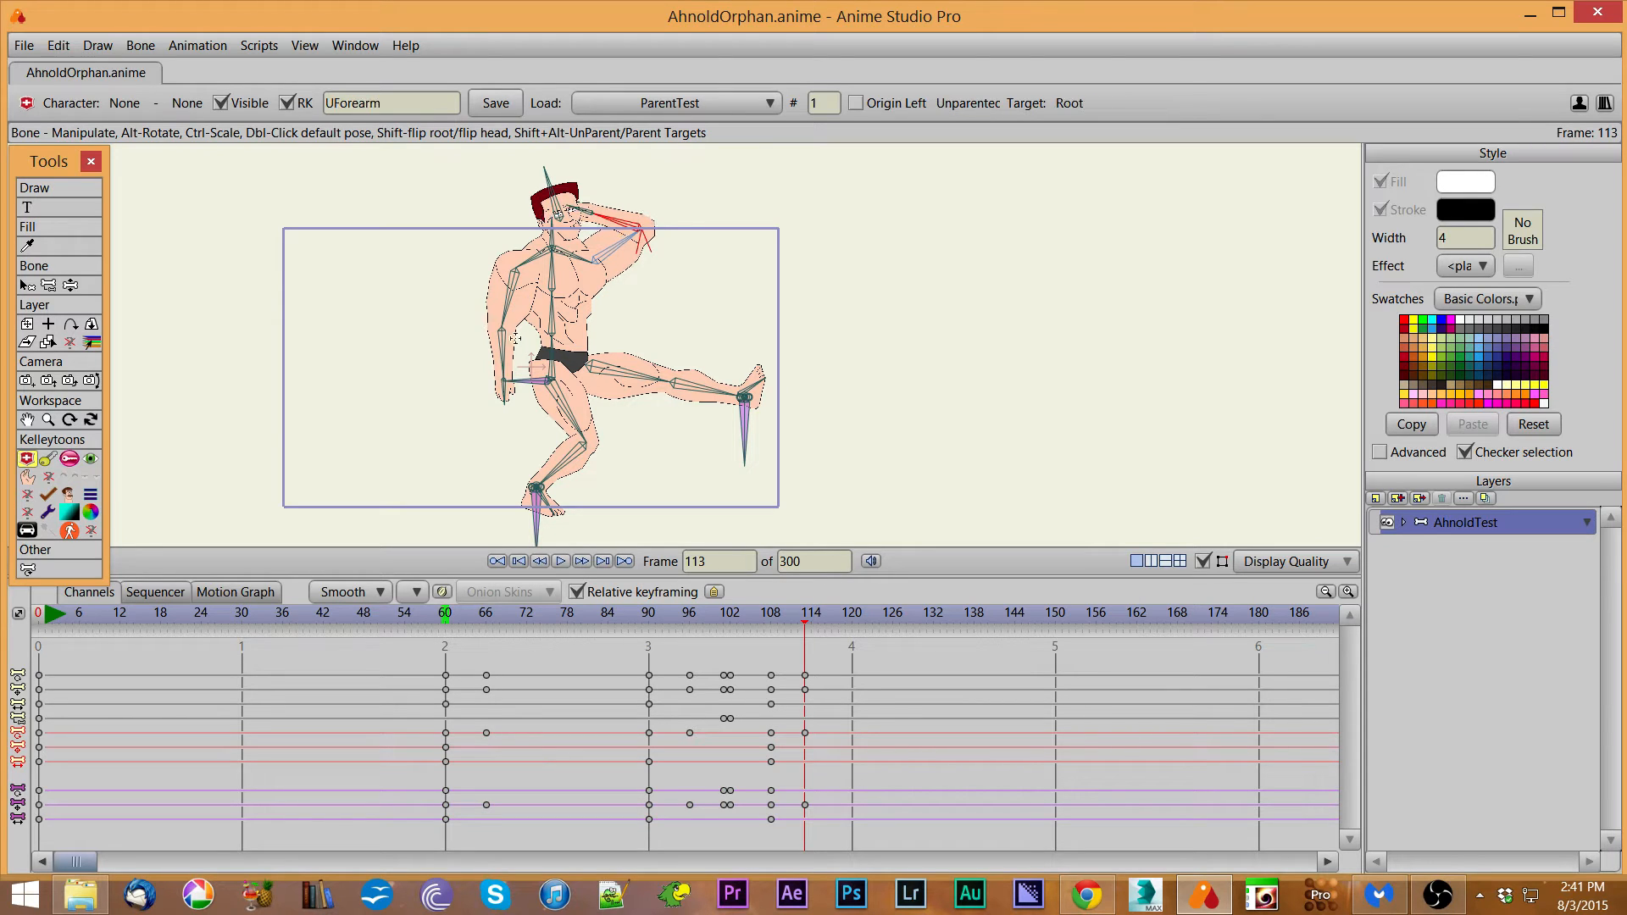
pyautogui.moveTo(502, 373); pyautogui.dragTo(500, 231)
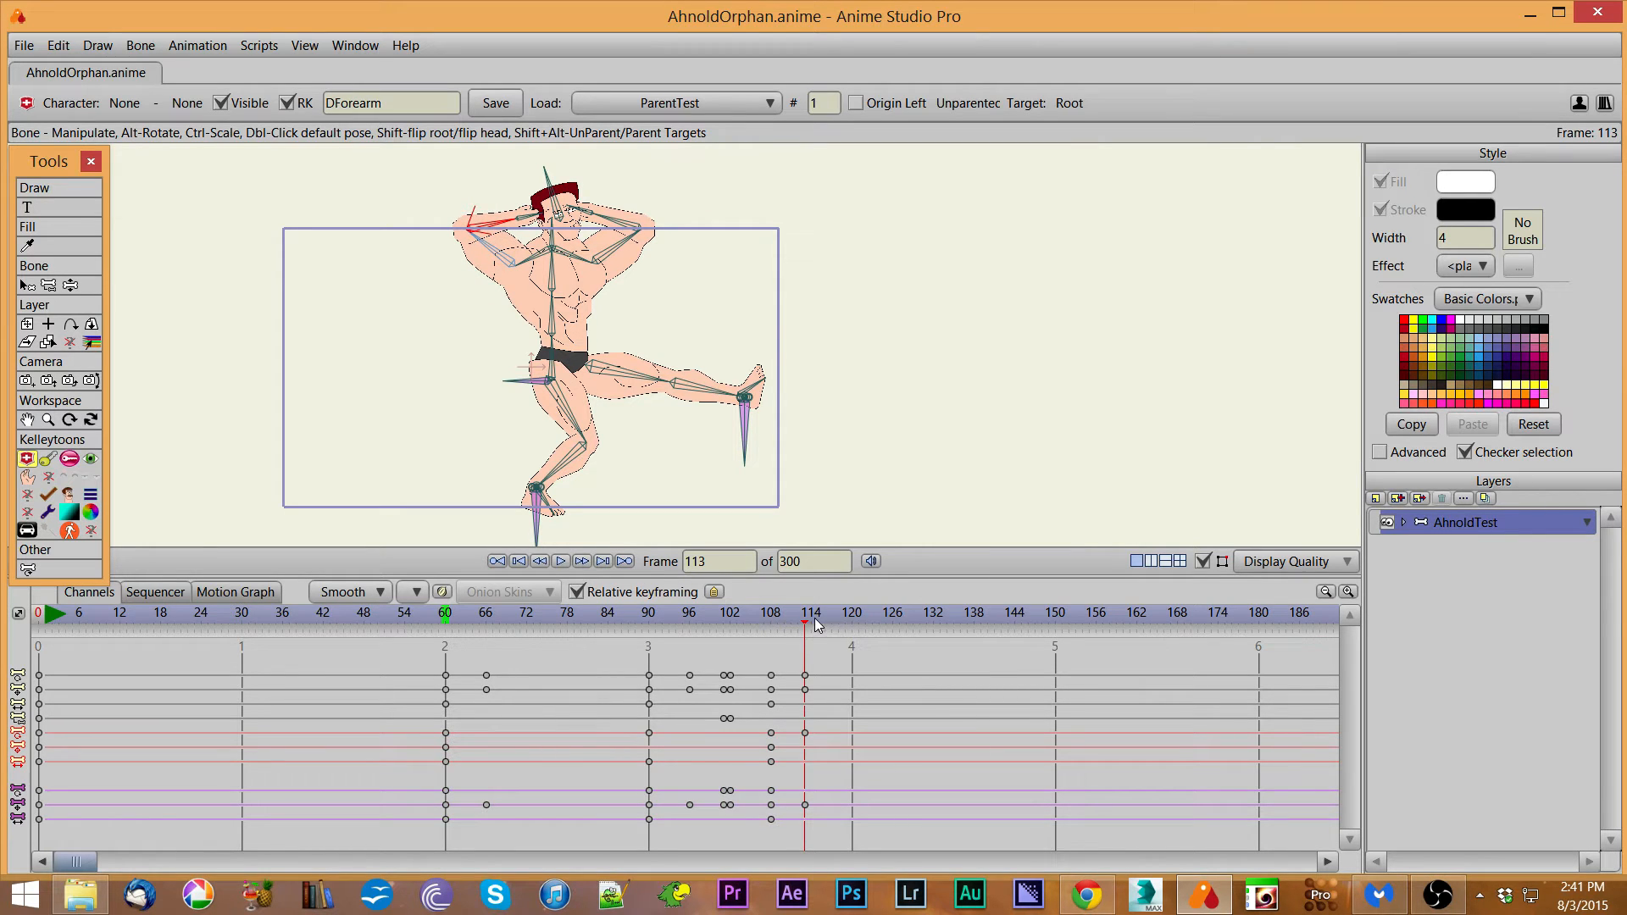
pyautogui.moveTo(809, 631)
pyautogui.mouseDown()
pyautogui.moveTo(792, 635)
pyautogui.moveTo(813, 644)
pyautogui.moveTo(752, 645)
pyautogui.moveTo(809, 649)
pyautogui.mouseUp()
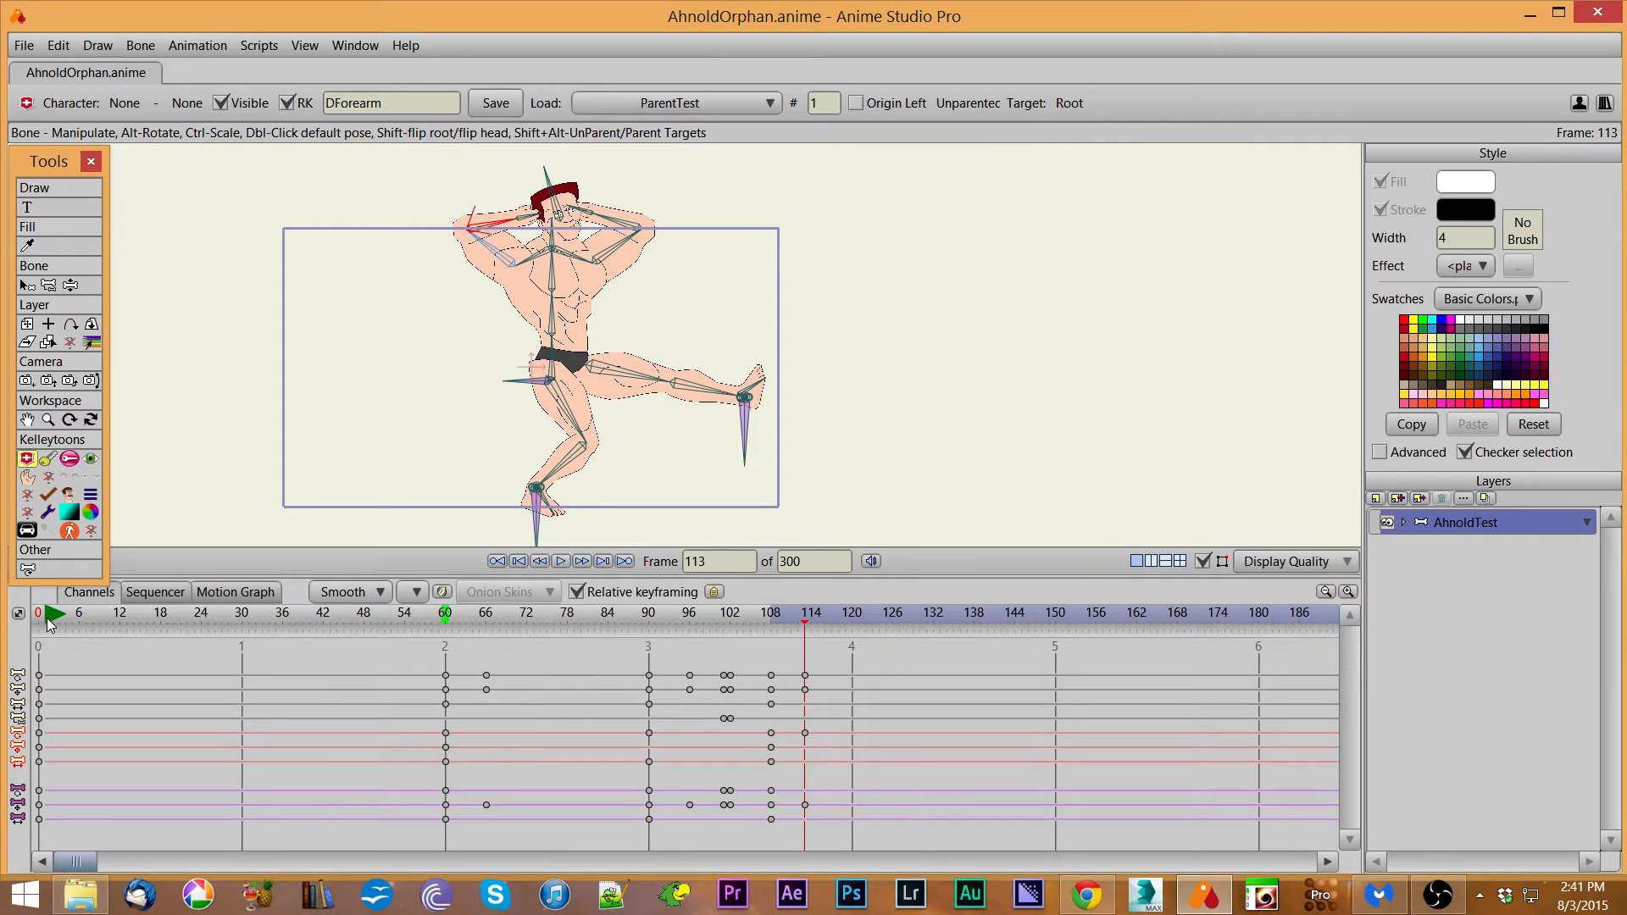
# Mark frame 108 as the start of the range and save the bone animation as UnparentedTest.
pyautogui.click(768, 625)
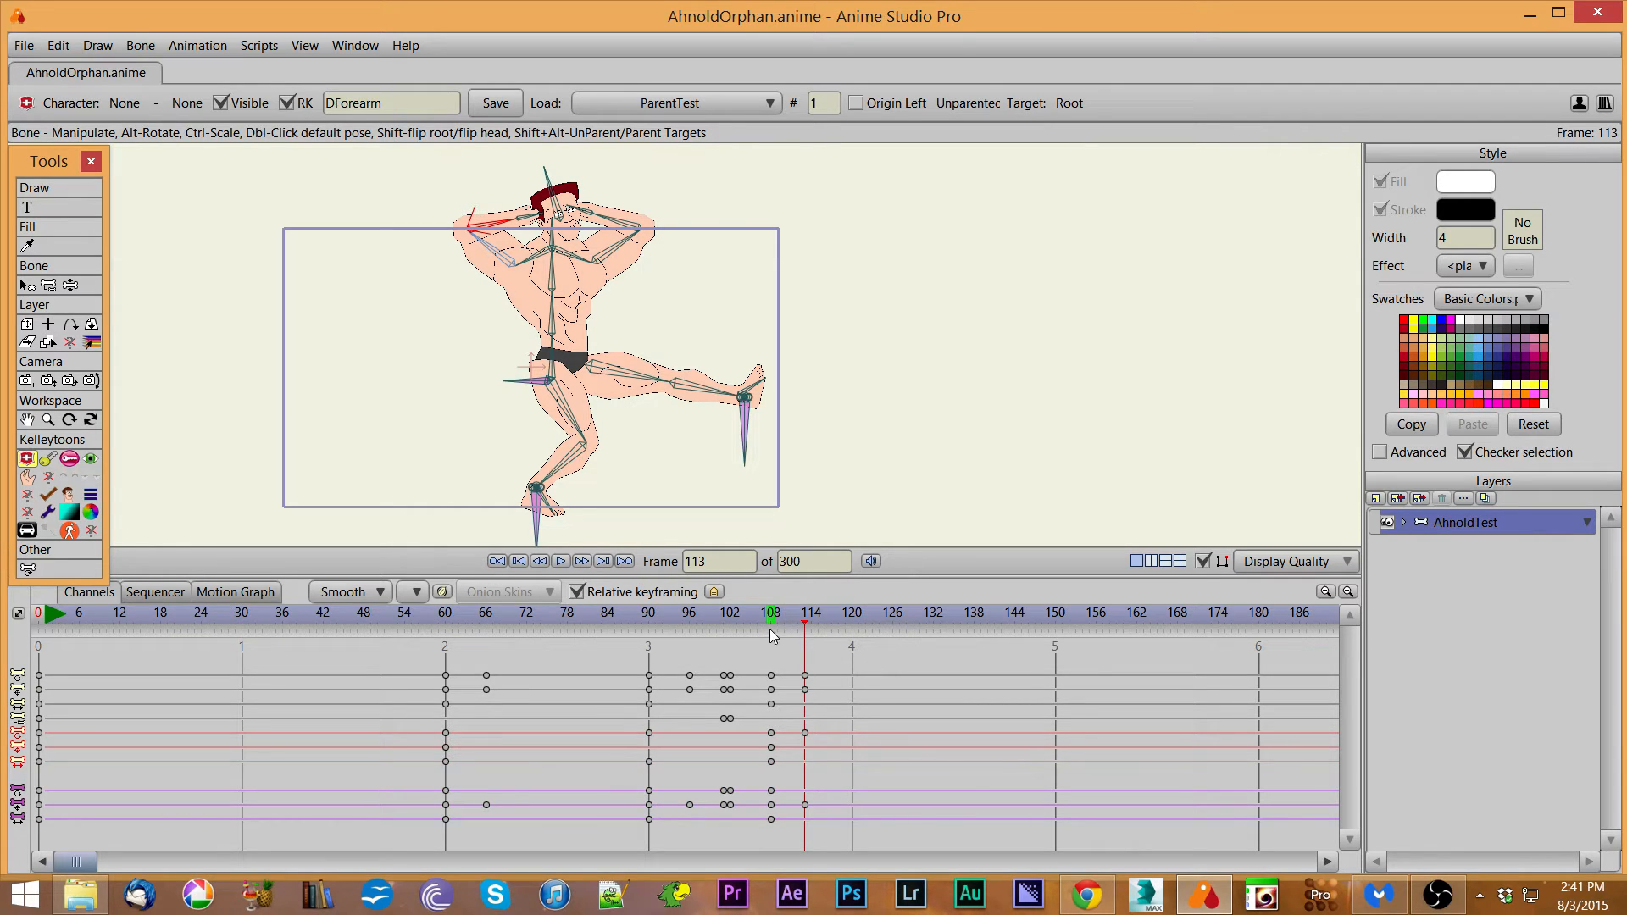
pyautogui.click(495, 104)
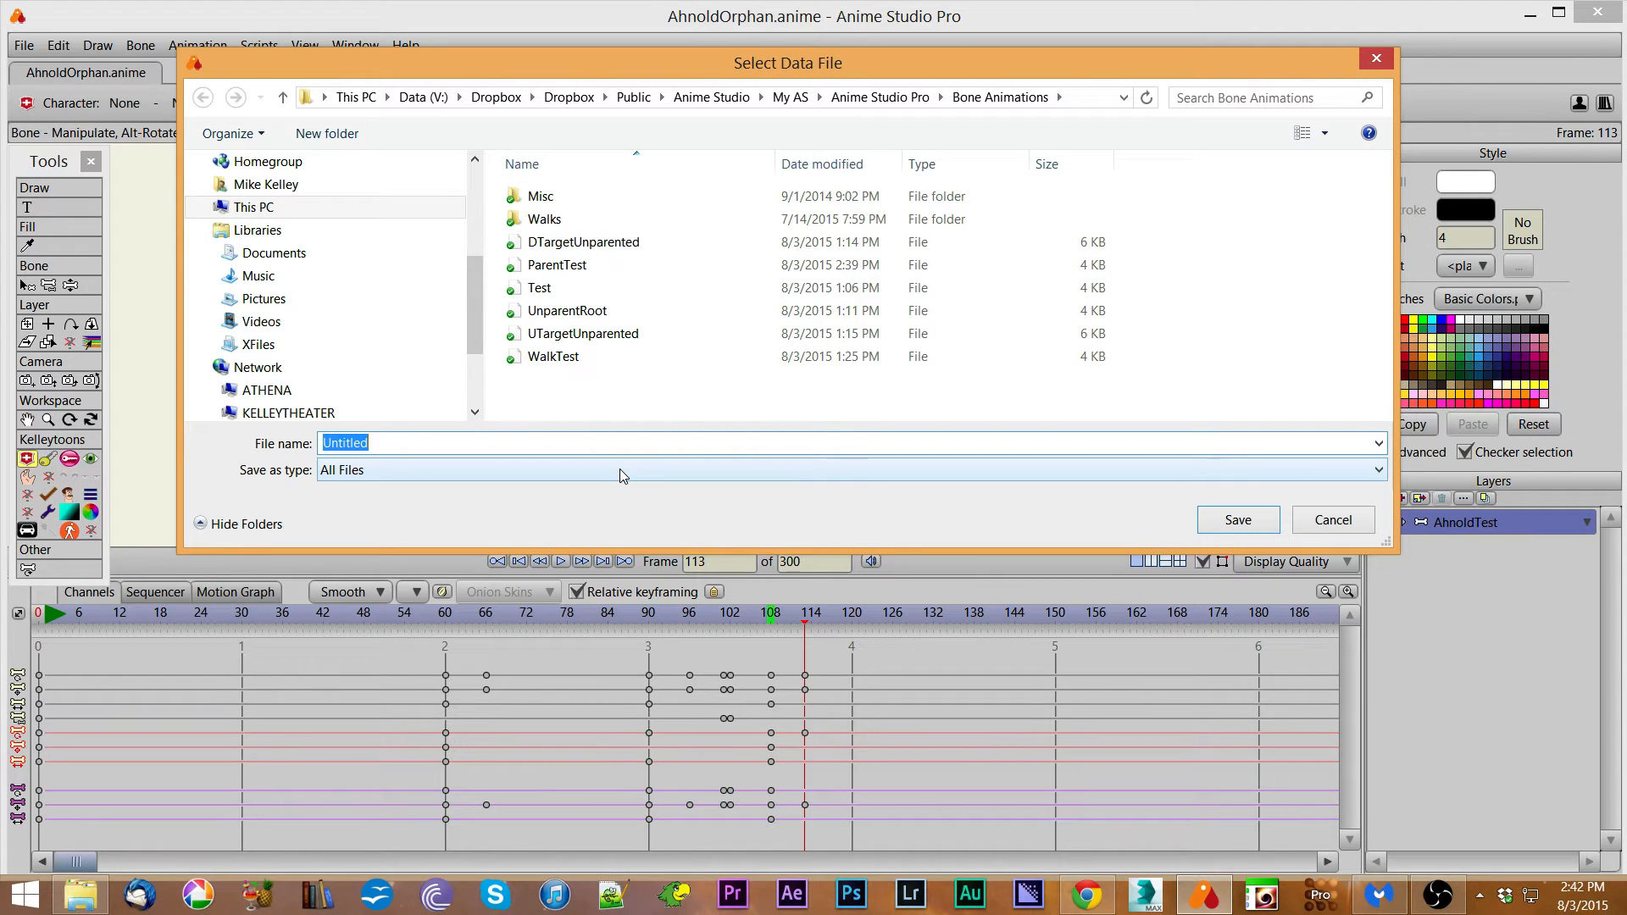
pyautogui.write('Unpare')
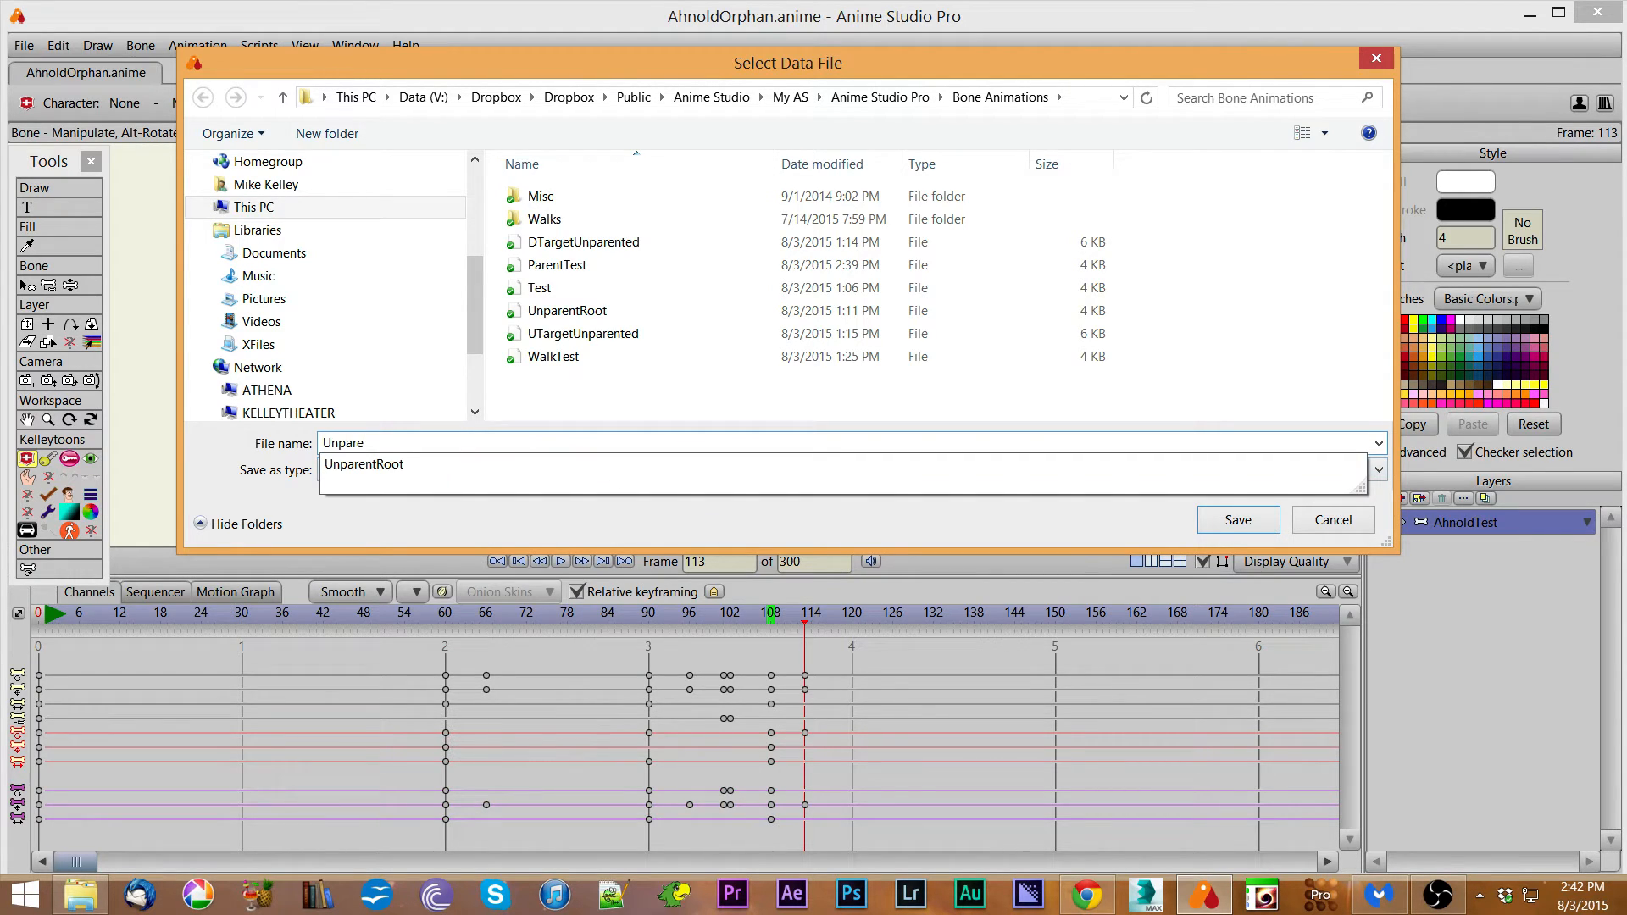
pyautogui.write('ntedTest')
pyautogui.press('Return')
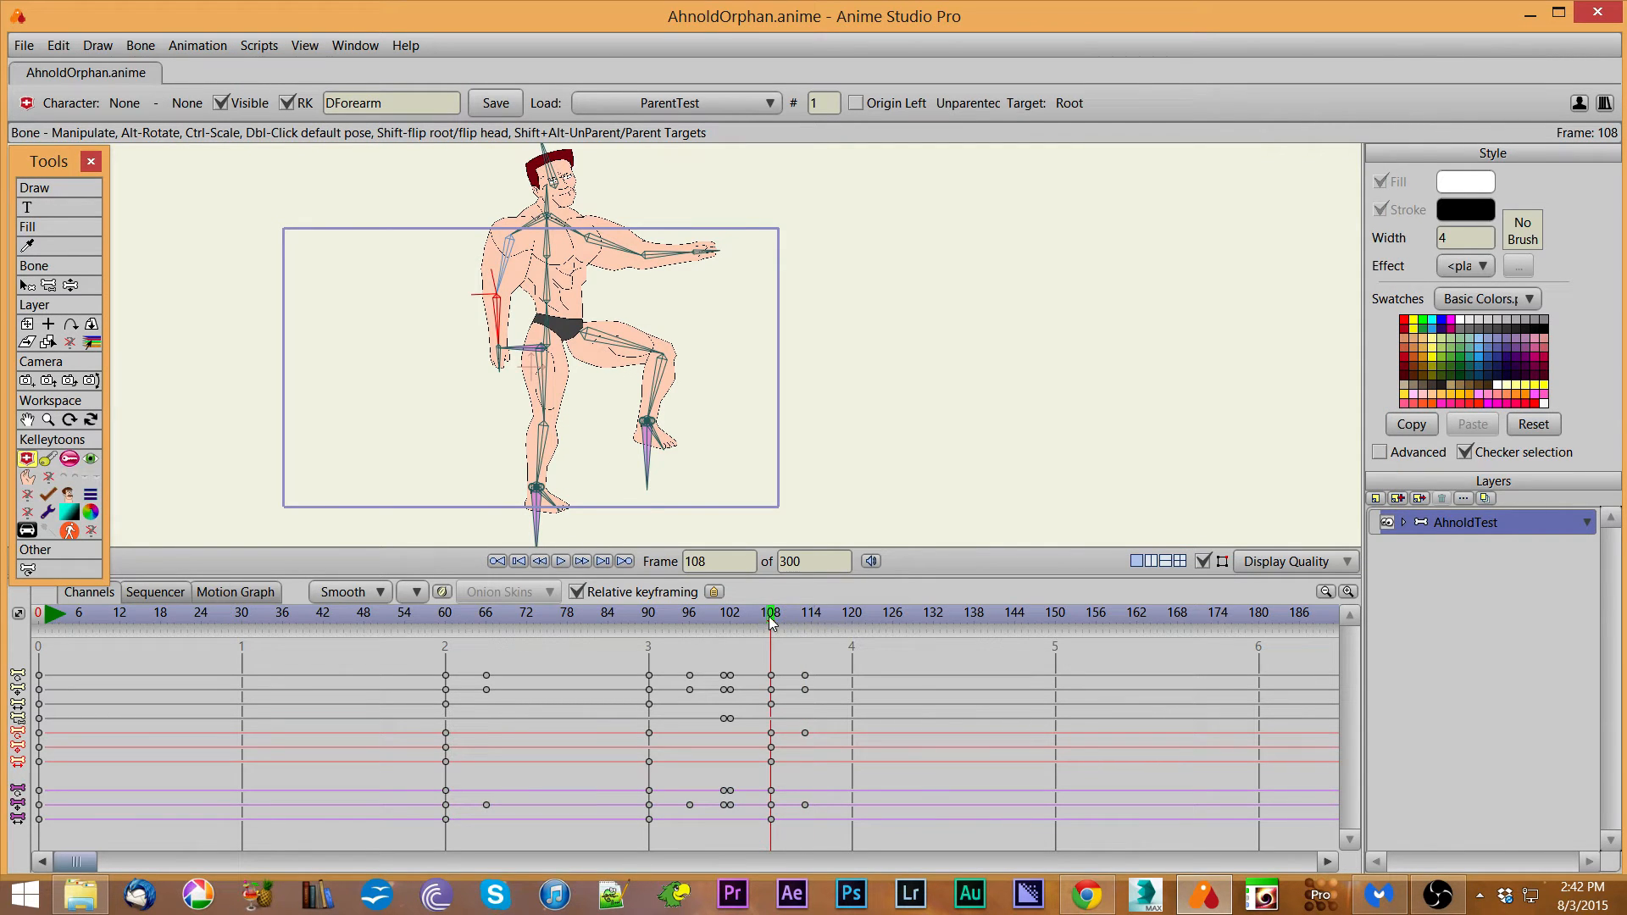
# Load the UnparentedTest bone animation onto the character at frame 120.
pyautogui.moveTo(773, 624); pyautogui.dragTo(854, 640)
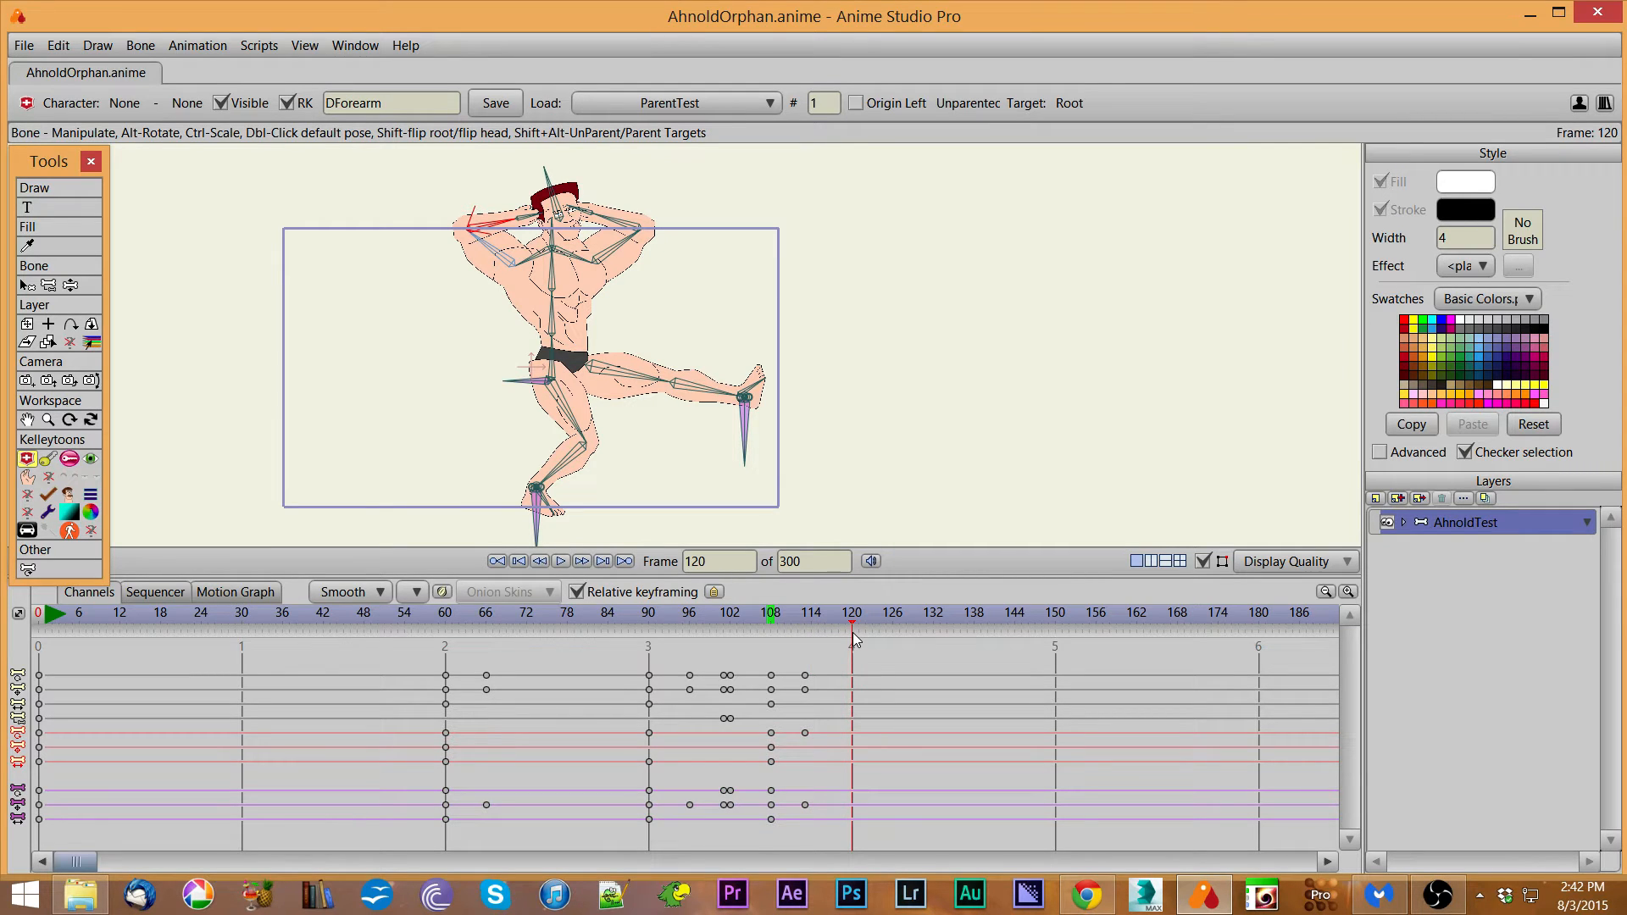
pyautogui.click(717, 100)
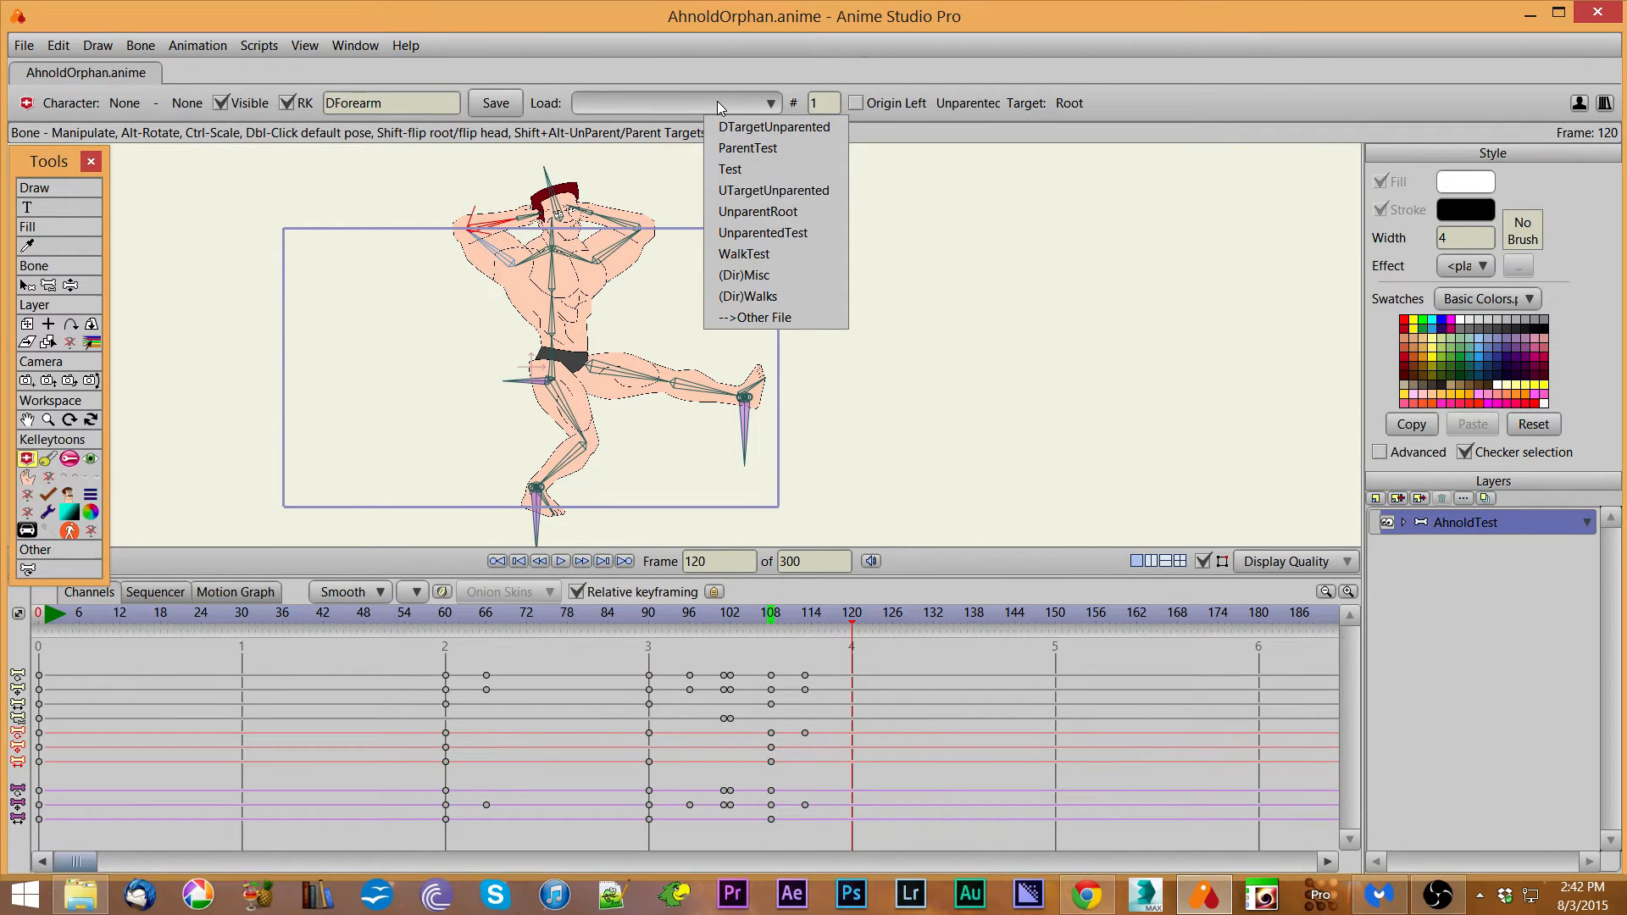
pyautogui.click(786, 232)
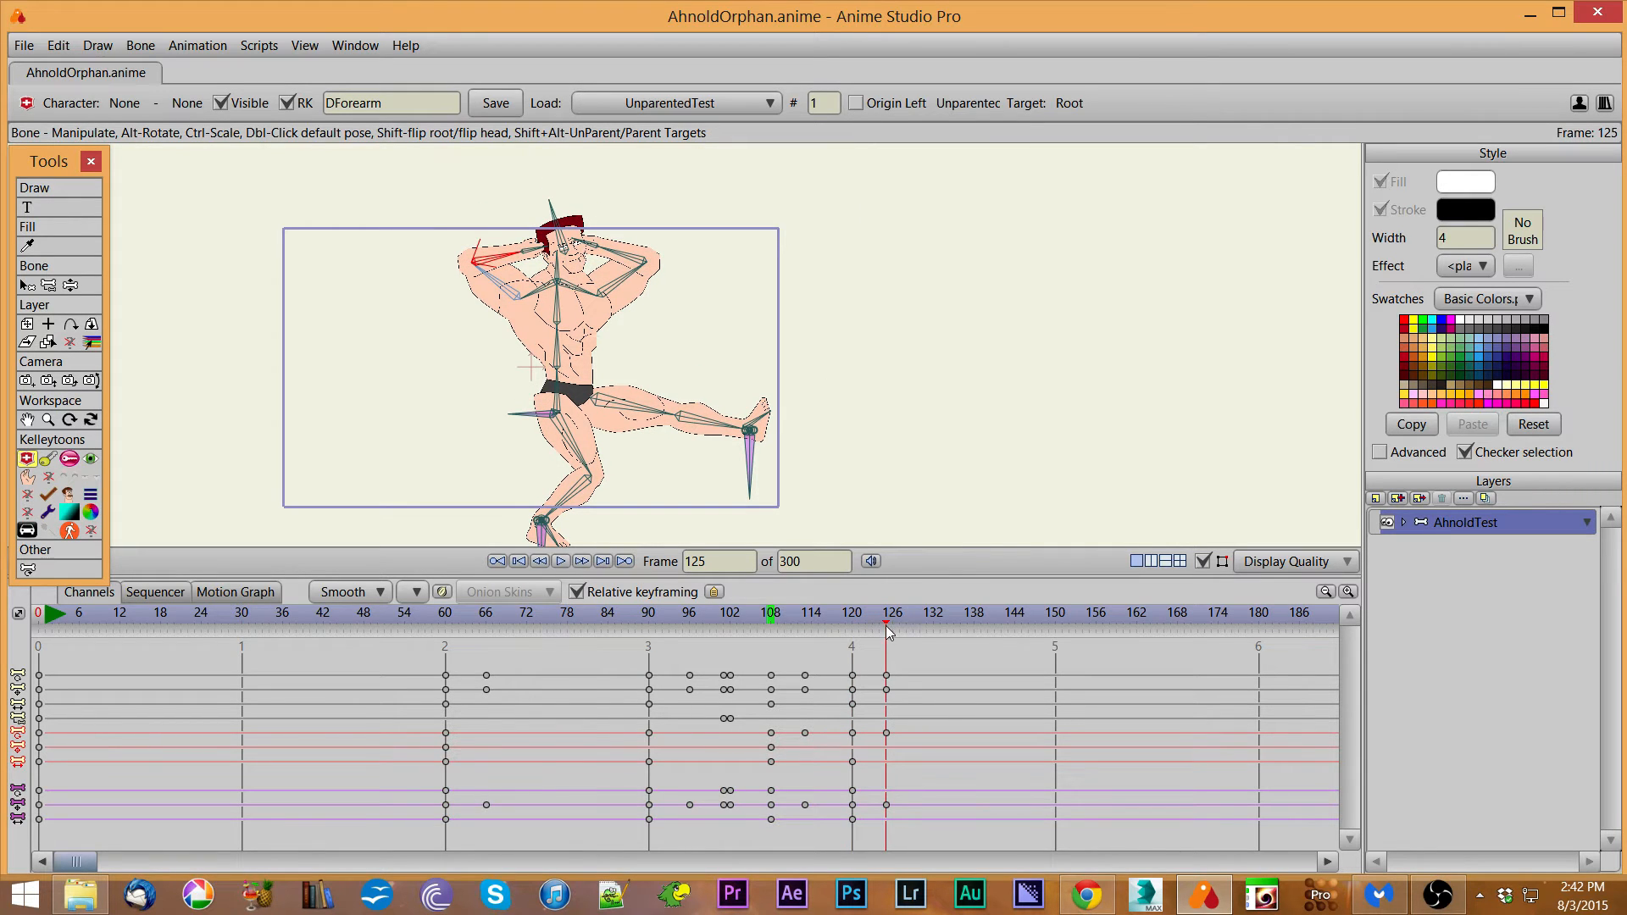
# Scrub between frames 108 and 125 to compare the foot positions of the loaded animation with the original.
pyautogui.moveTo(888, 631); pyautogui.dragTo(805, 636)
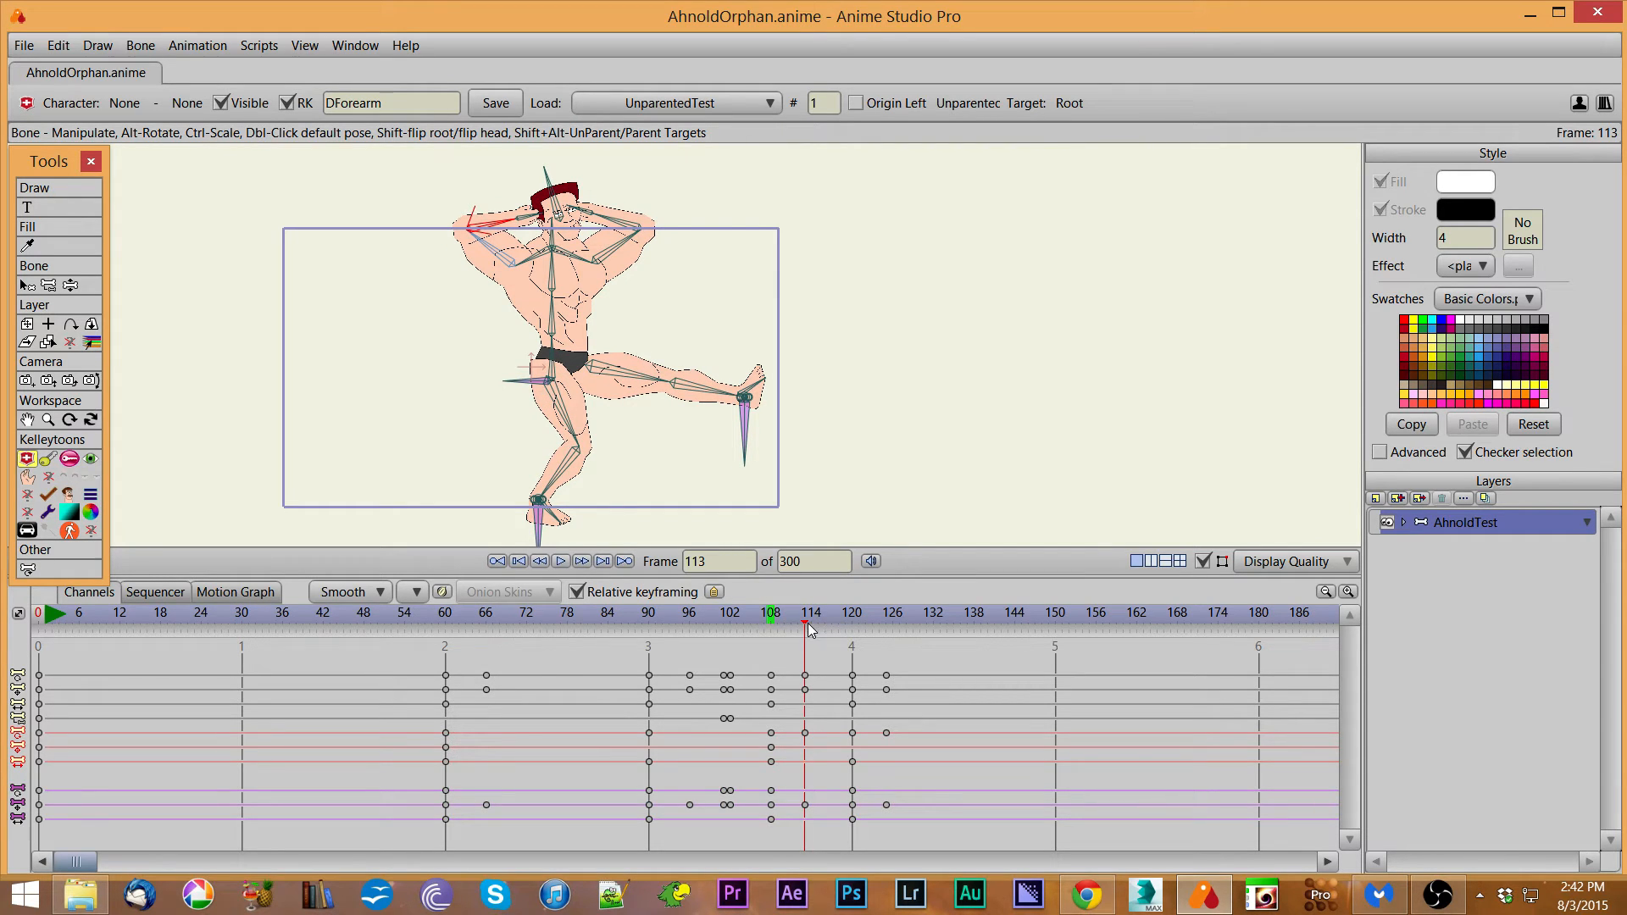
pyautogui.moveTo(807, 625); pyautogui.dragTo(848, 630)
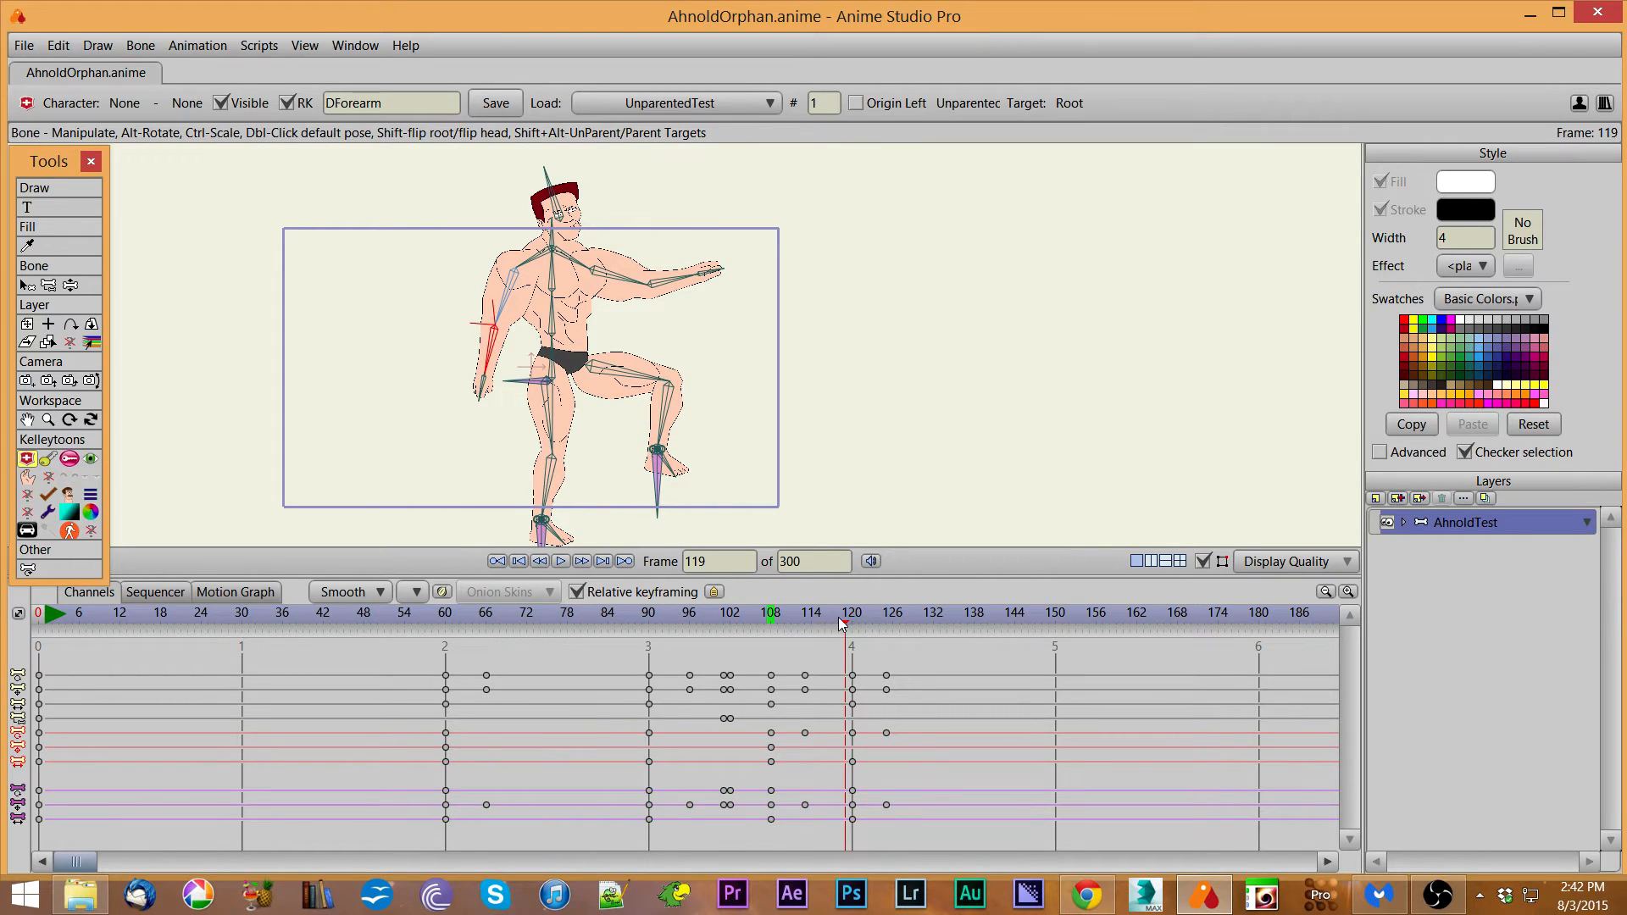
pyautogui.moveTo(833, 621); pyautogui.dragTo(803, 633)
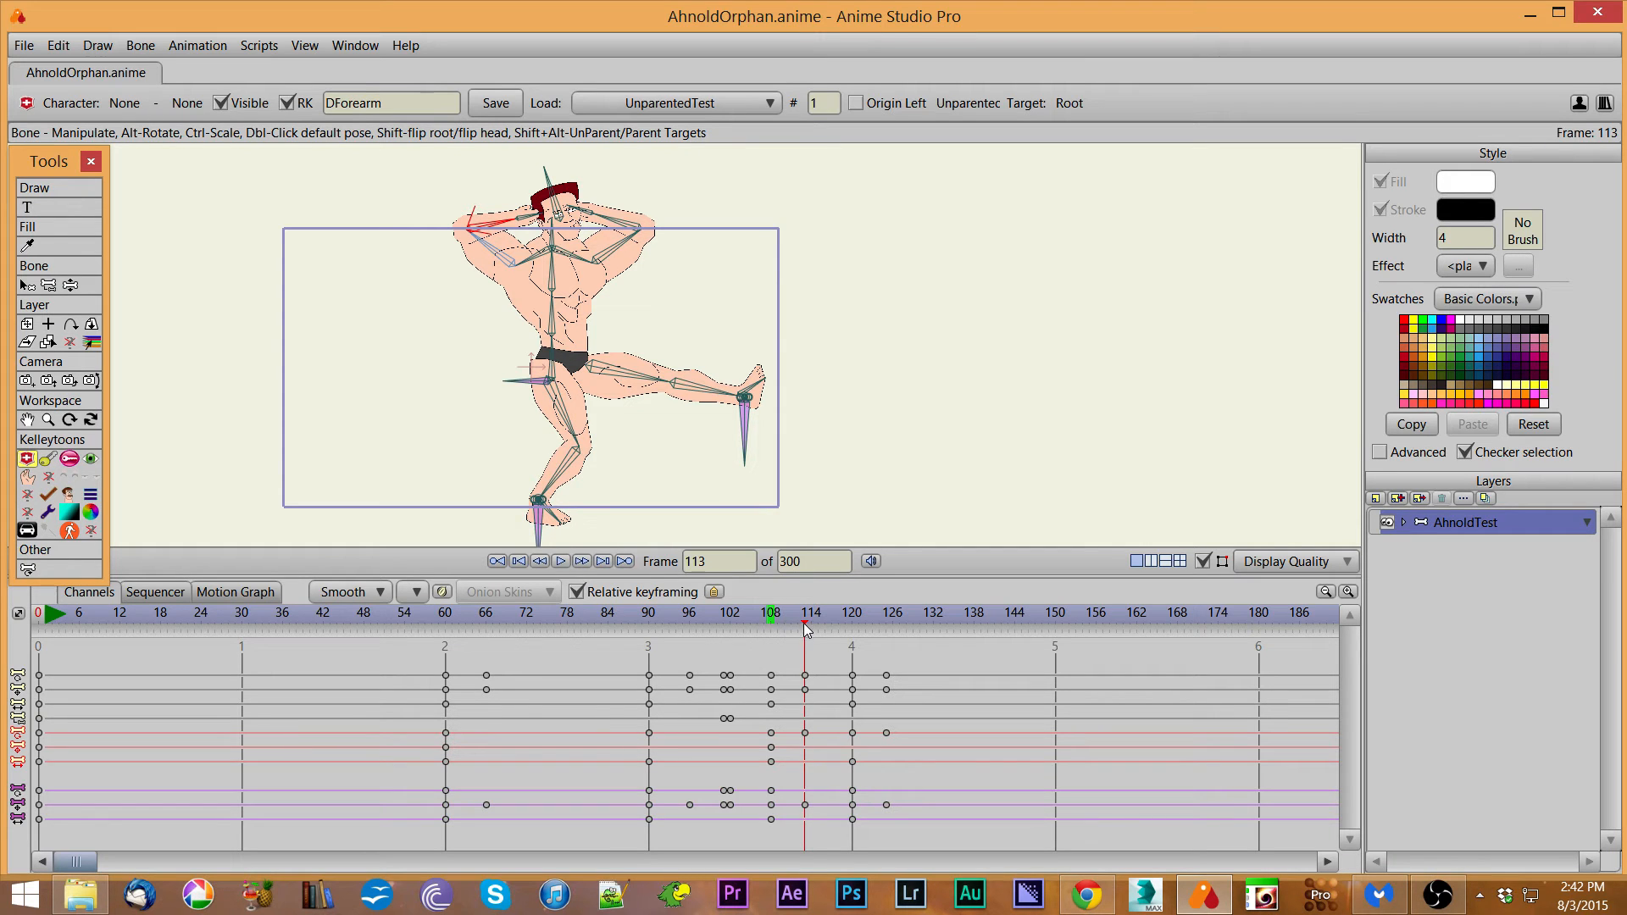
pyautogui.moveTo(805, 629)
pyautogui.mouseDown()
pyautogui.moveTo(655, 634)
pyautogui.moveTo(805, 654)
pyautogui.mouseUp()
pyautogui.moveTo(809, 628); pyautogui.dragTo(853, 631)
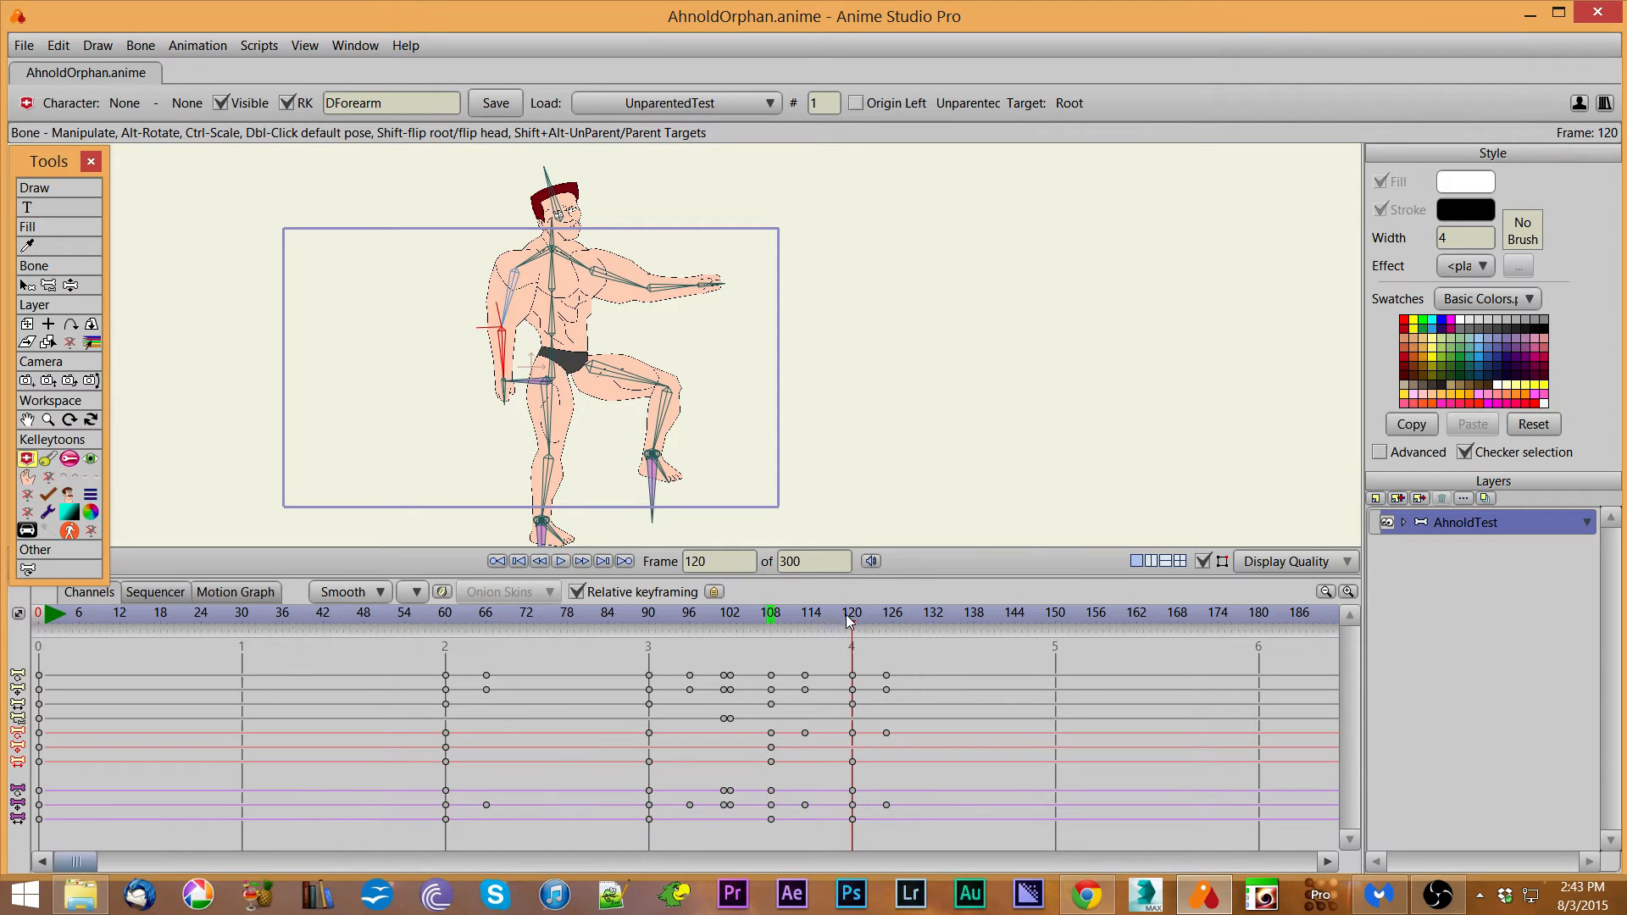
pyautogui.moveTo(851, 632); pyautogui.dragTo(771, 631)
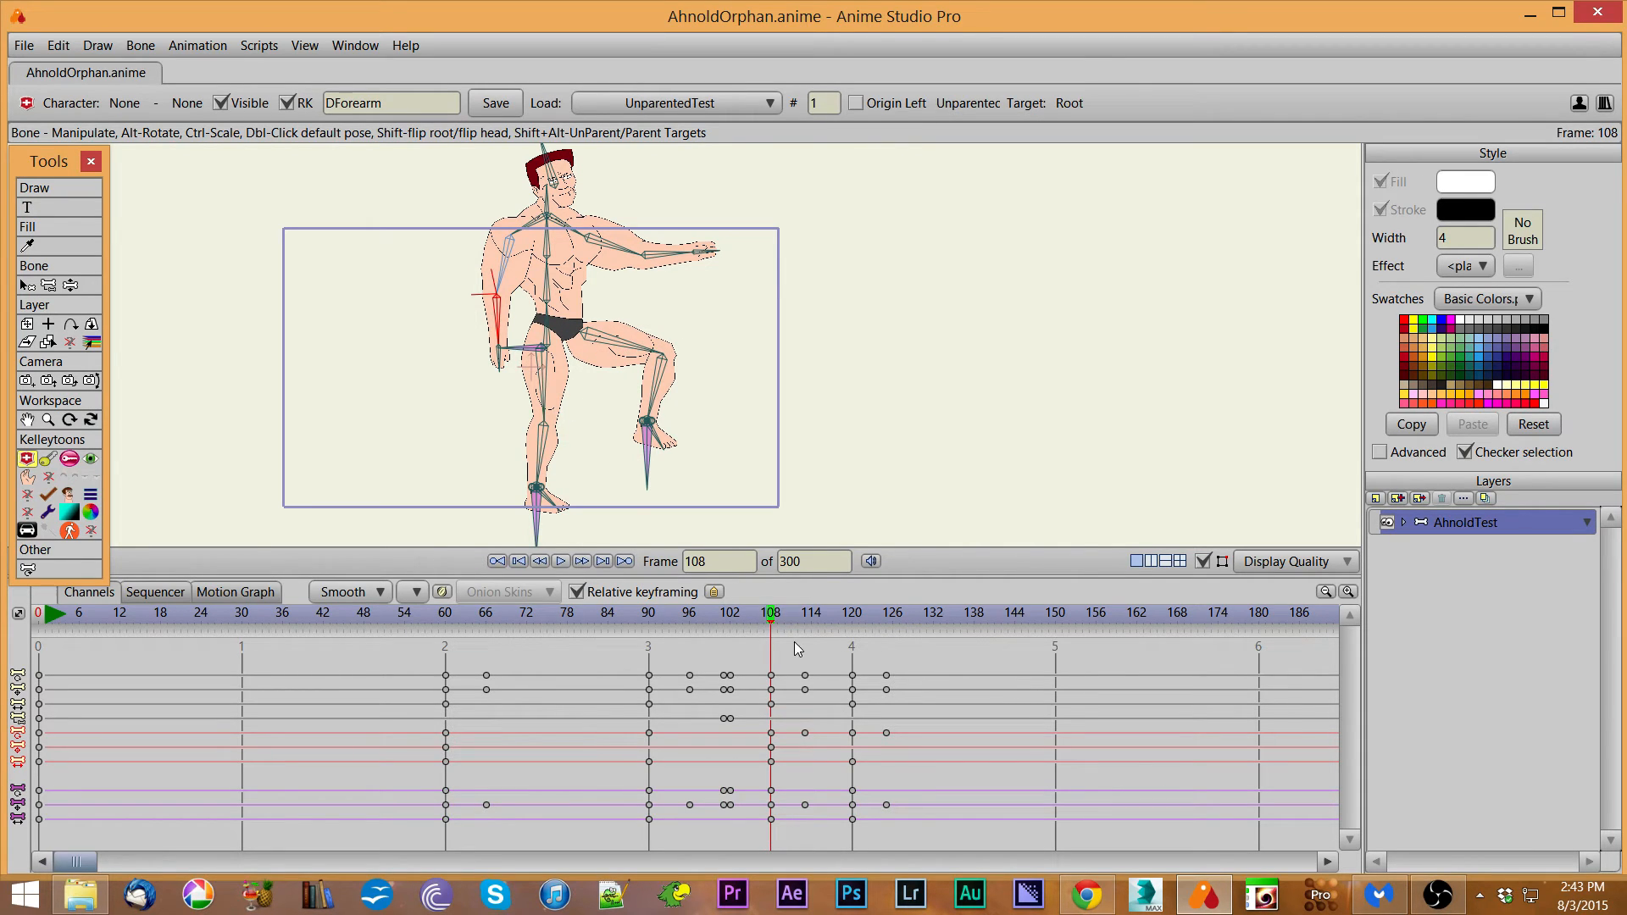
# Delete the keyframes loaded at frames 120 and 125, with the playhead at frame 113.
pyautogui.moveTo(771, 629); pyautogui.dragTo(804, 628)
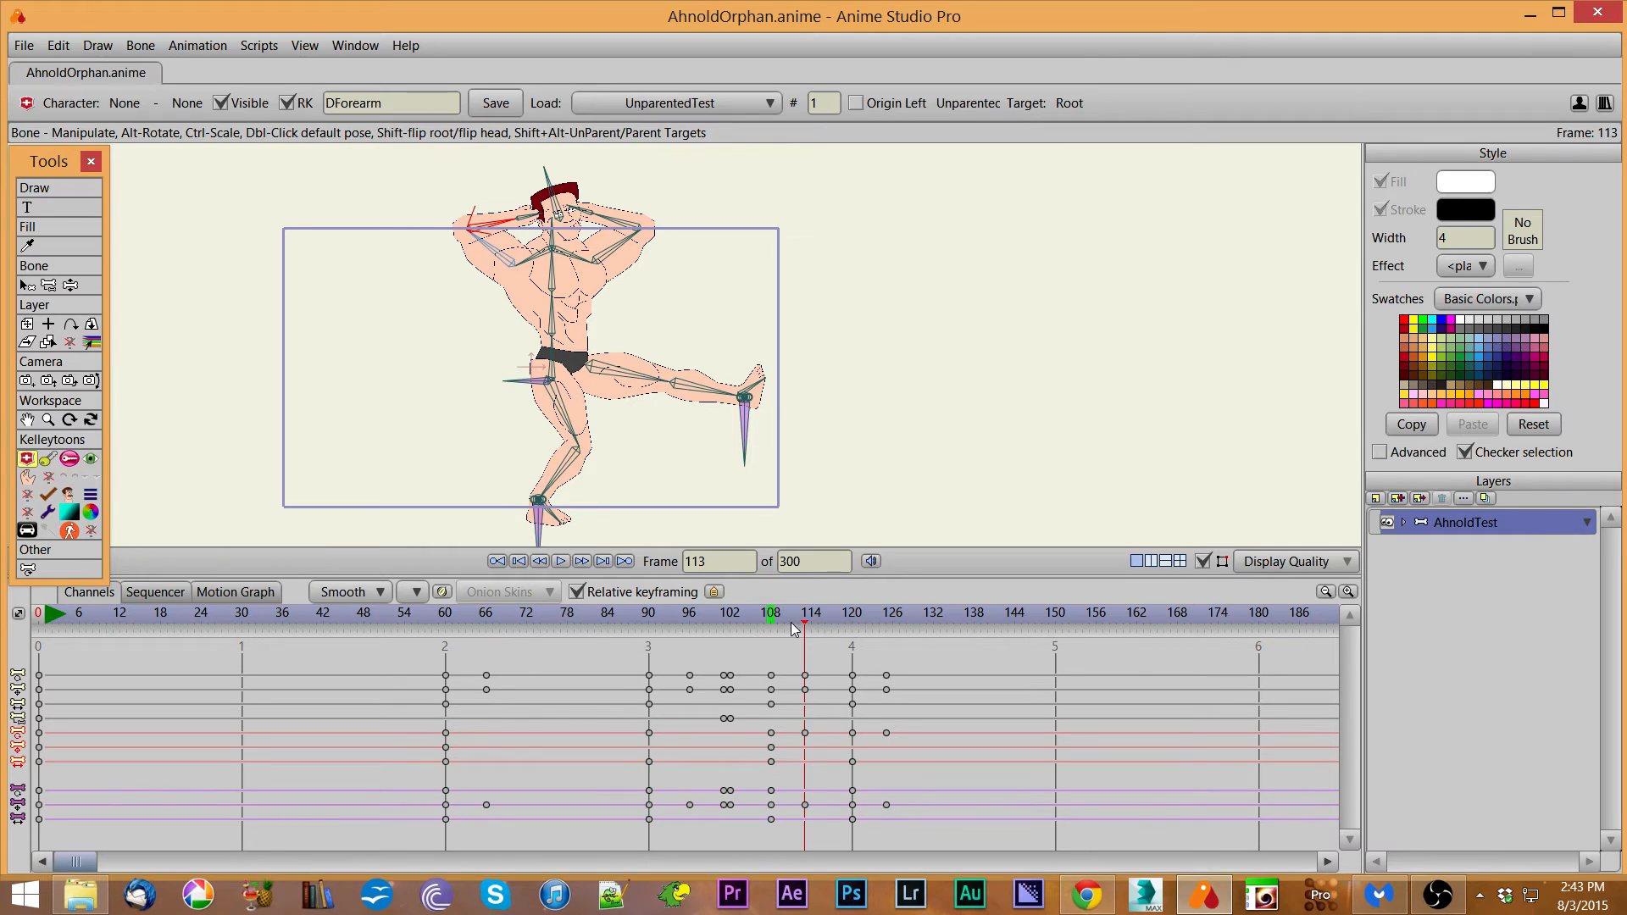
pyautogui.moveTo(829, 642); pyautogui.dragTo(908, 838)
pyautogui.press('Delete')
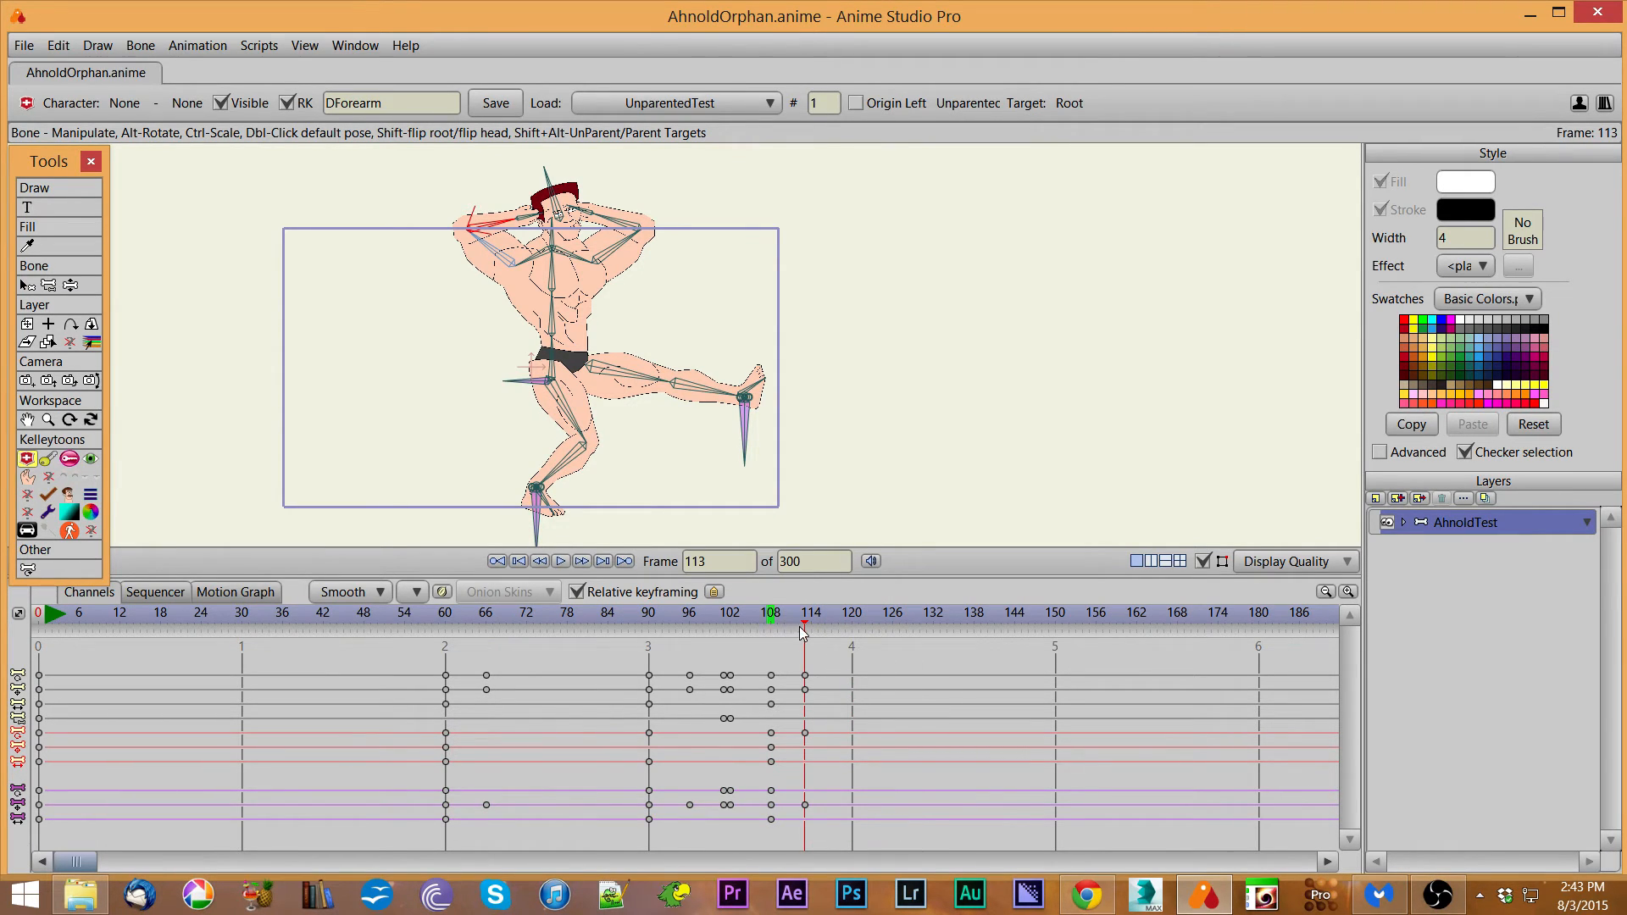
# Select the UTarget bone at frame 108 and save the bone animation as UnParentedTest2.
pyautogui.moveTo(803, 631); pyautogui.dragTo(771, 617)
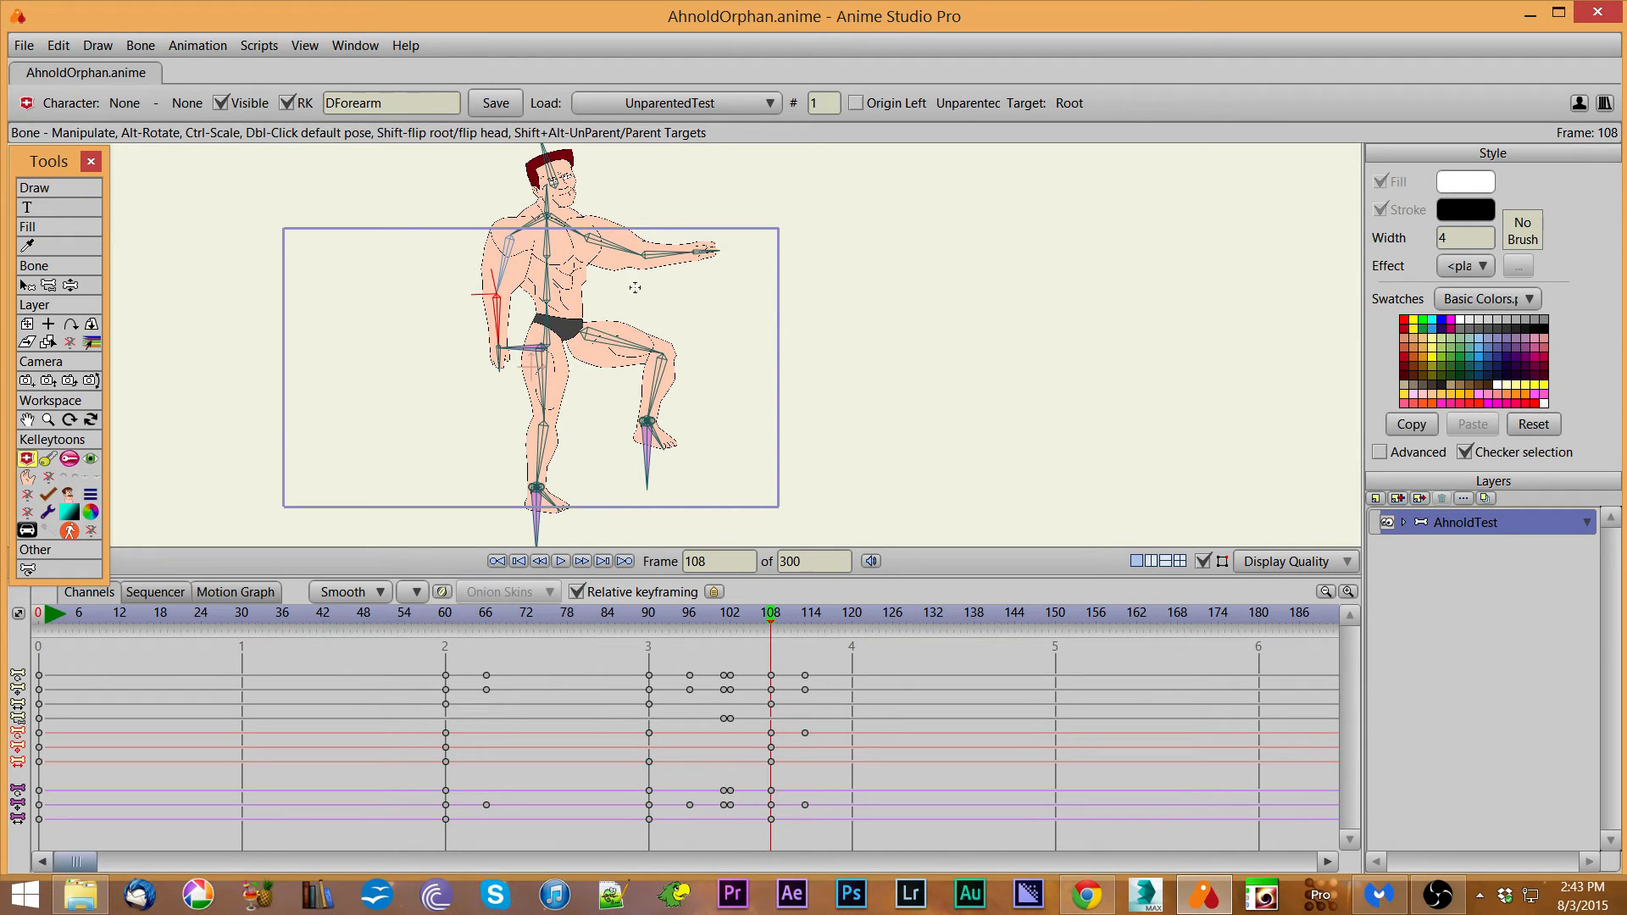
pyautogui.click(632, 250)
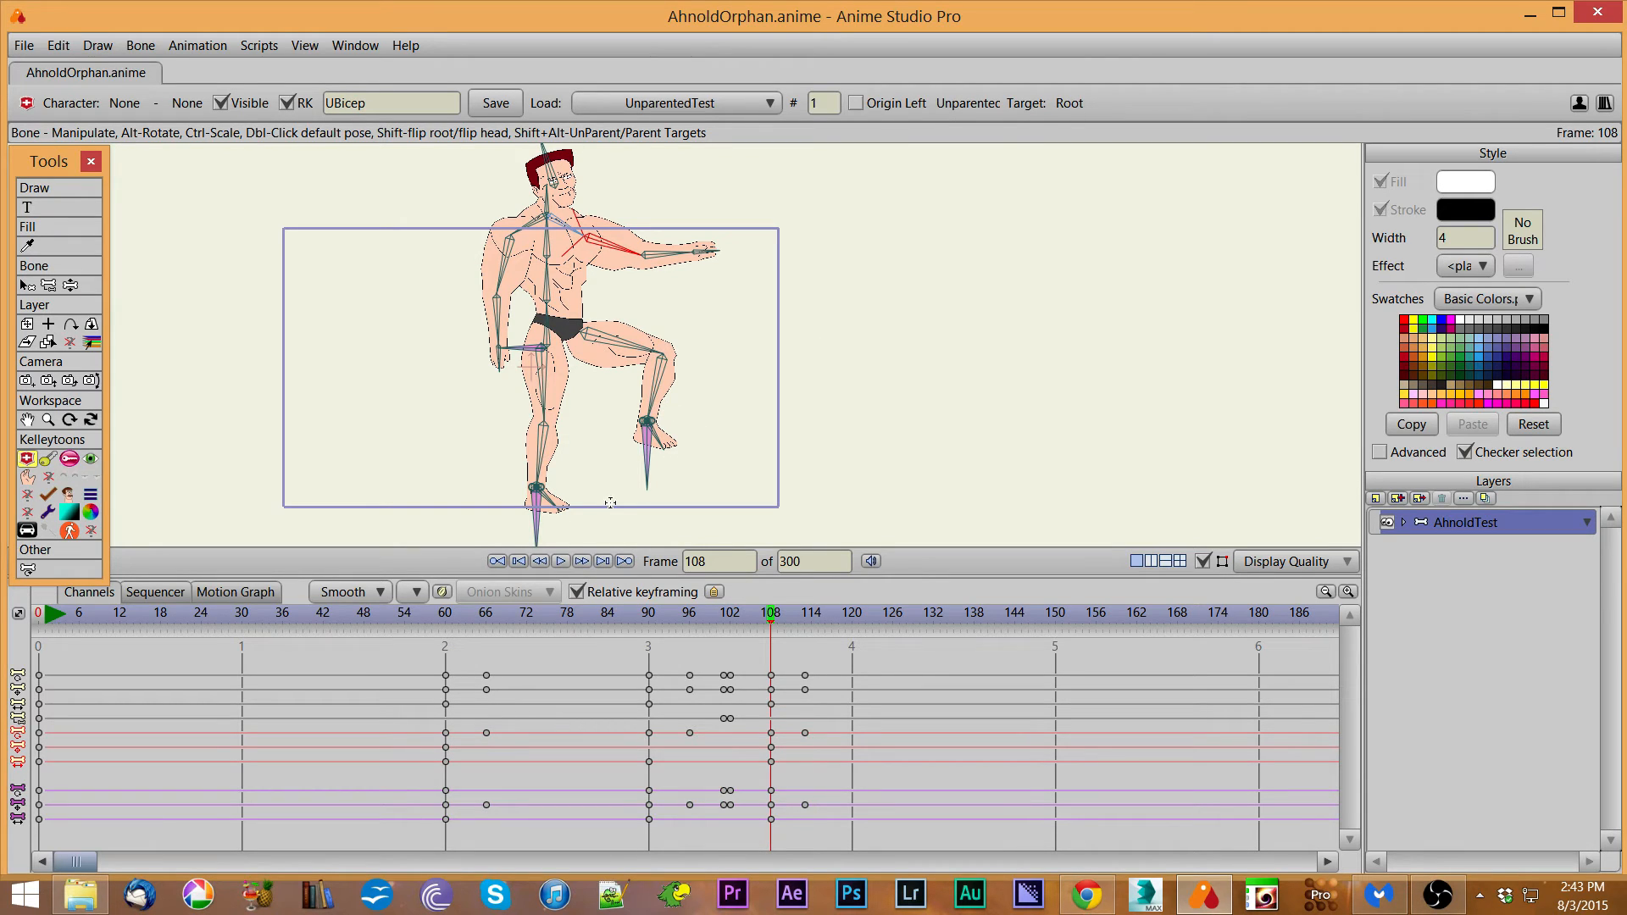
pyautogui.click(648, 443)
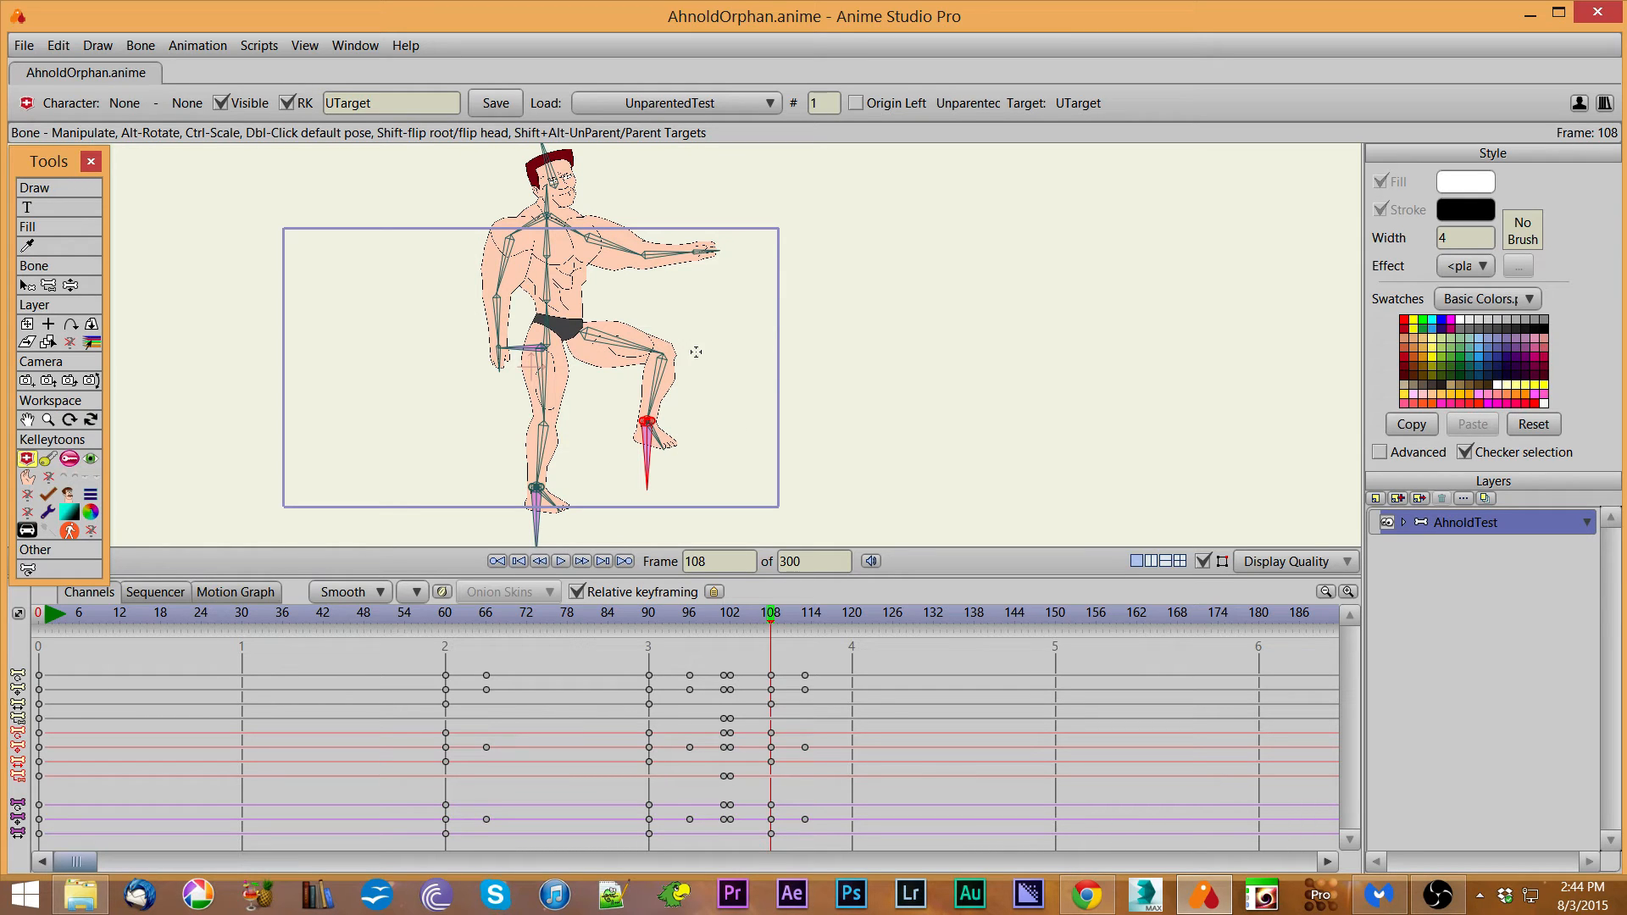
pyautogui.click(498, 103)
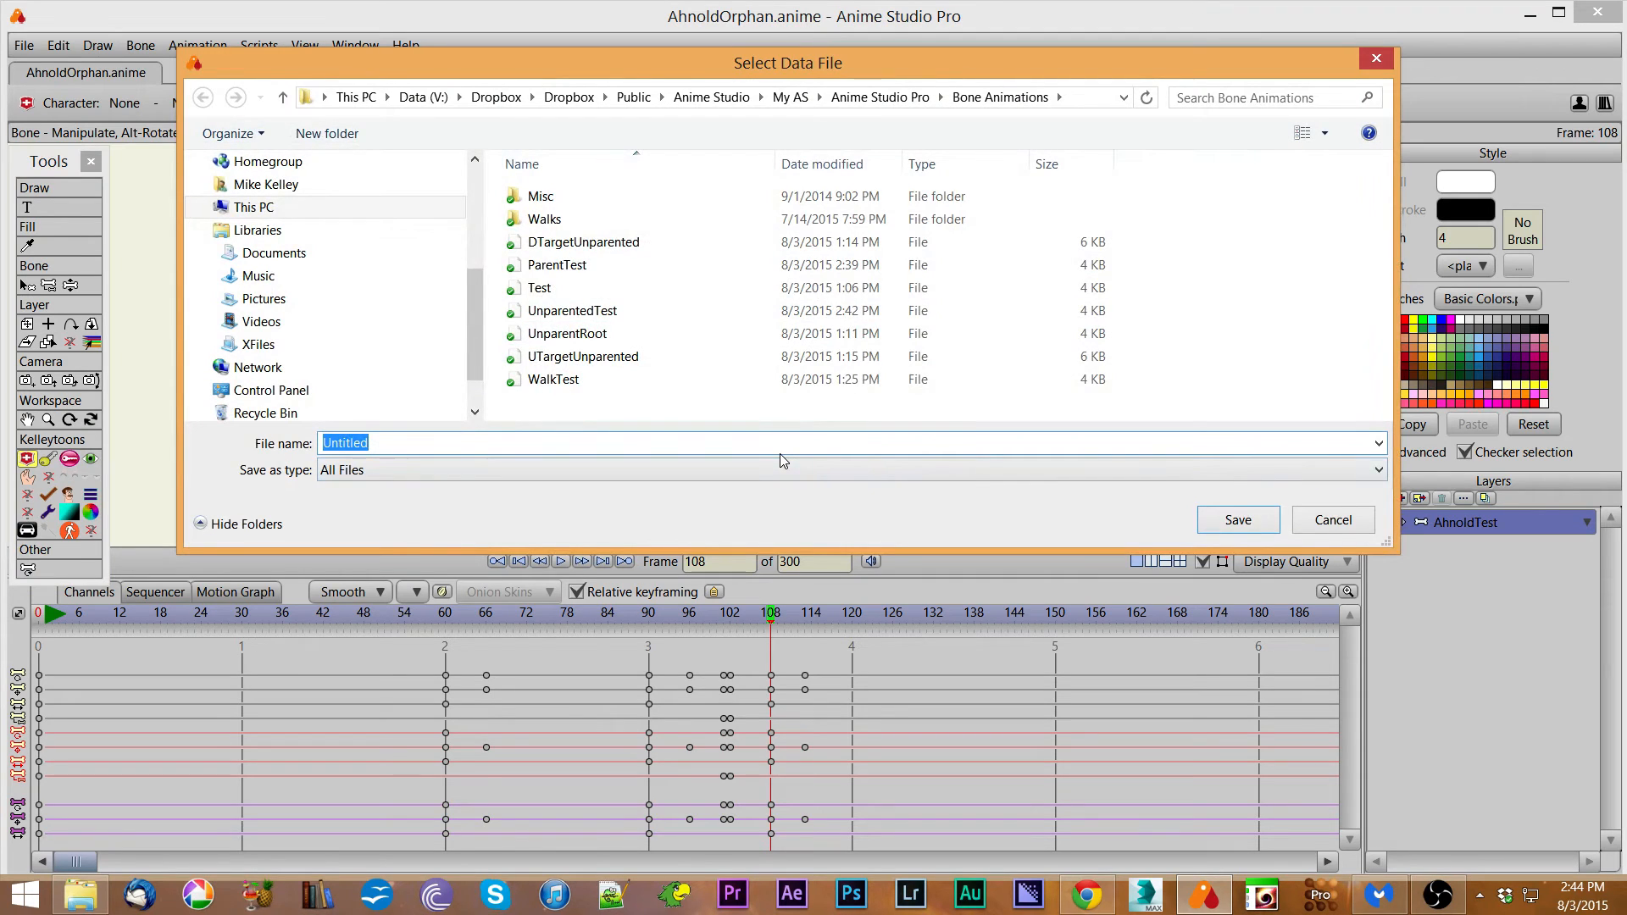
pyautogui.write('UnParent')
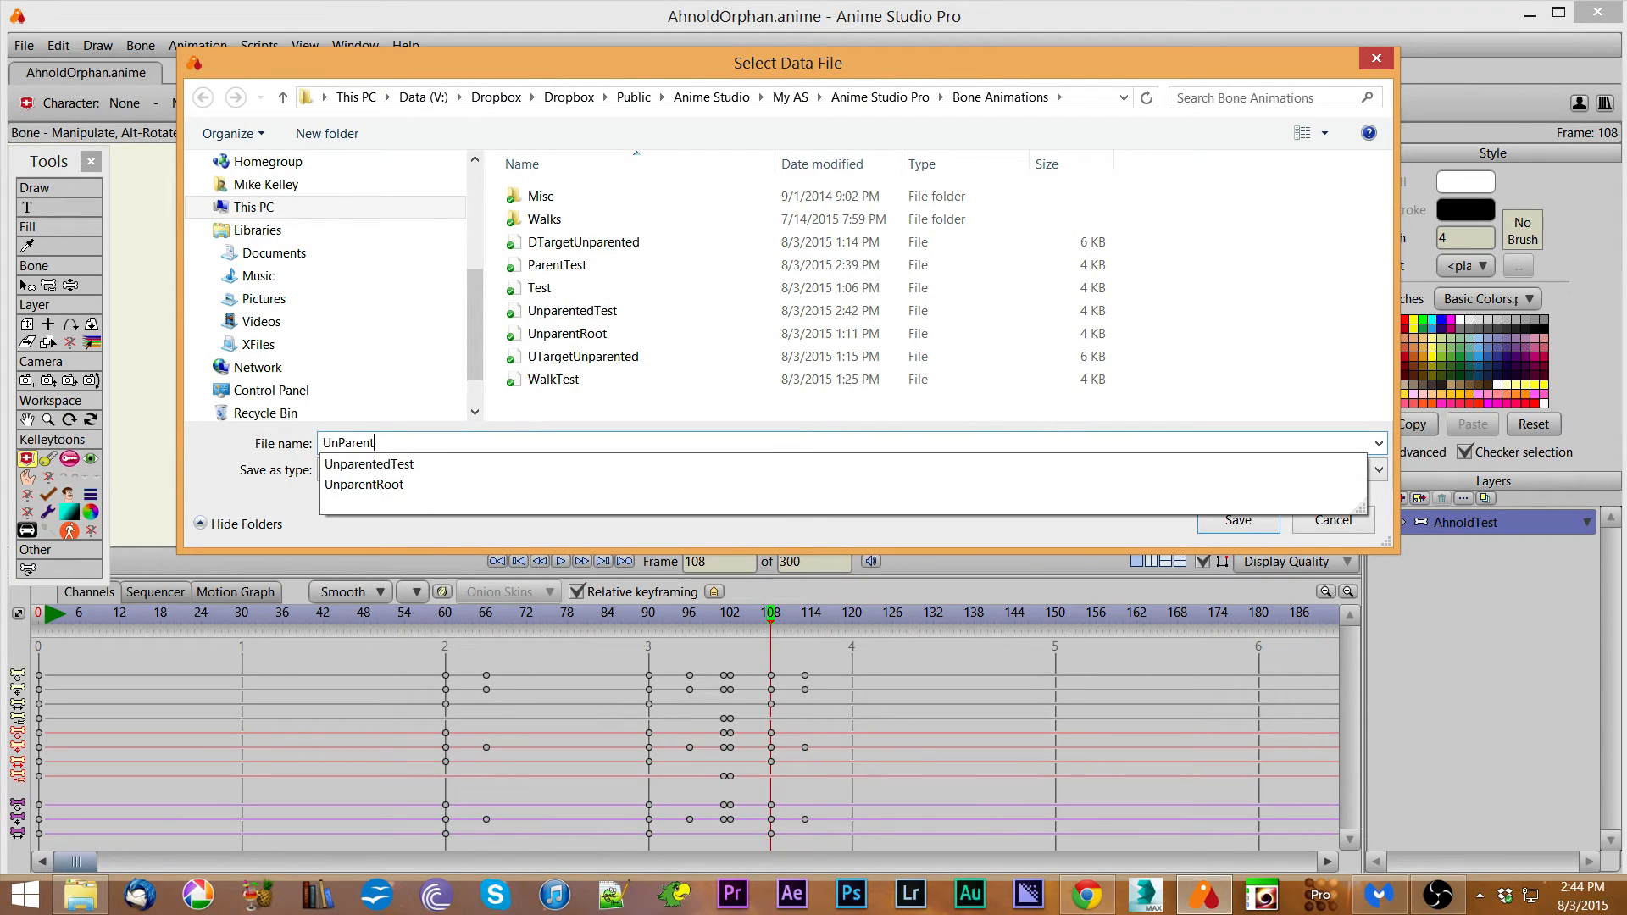
pyautogui.write('edTest')
pyautogui.press('Return')
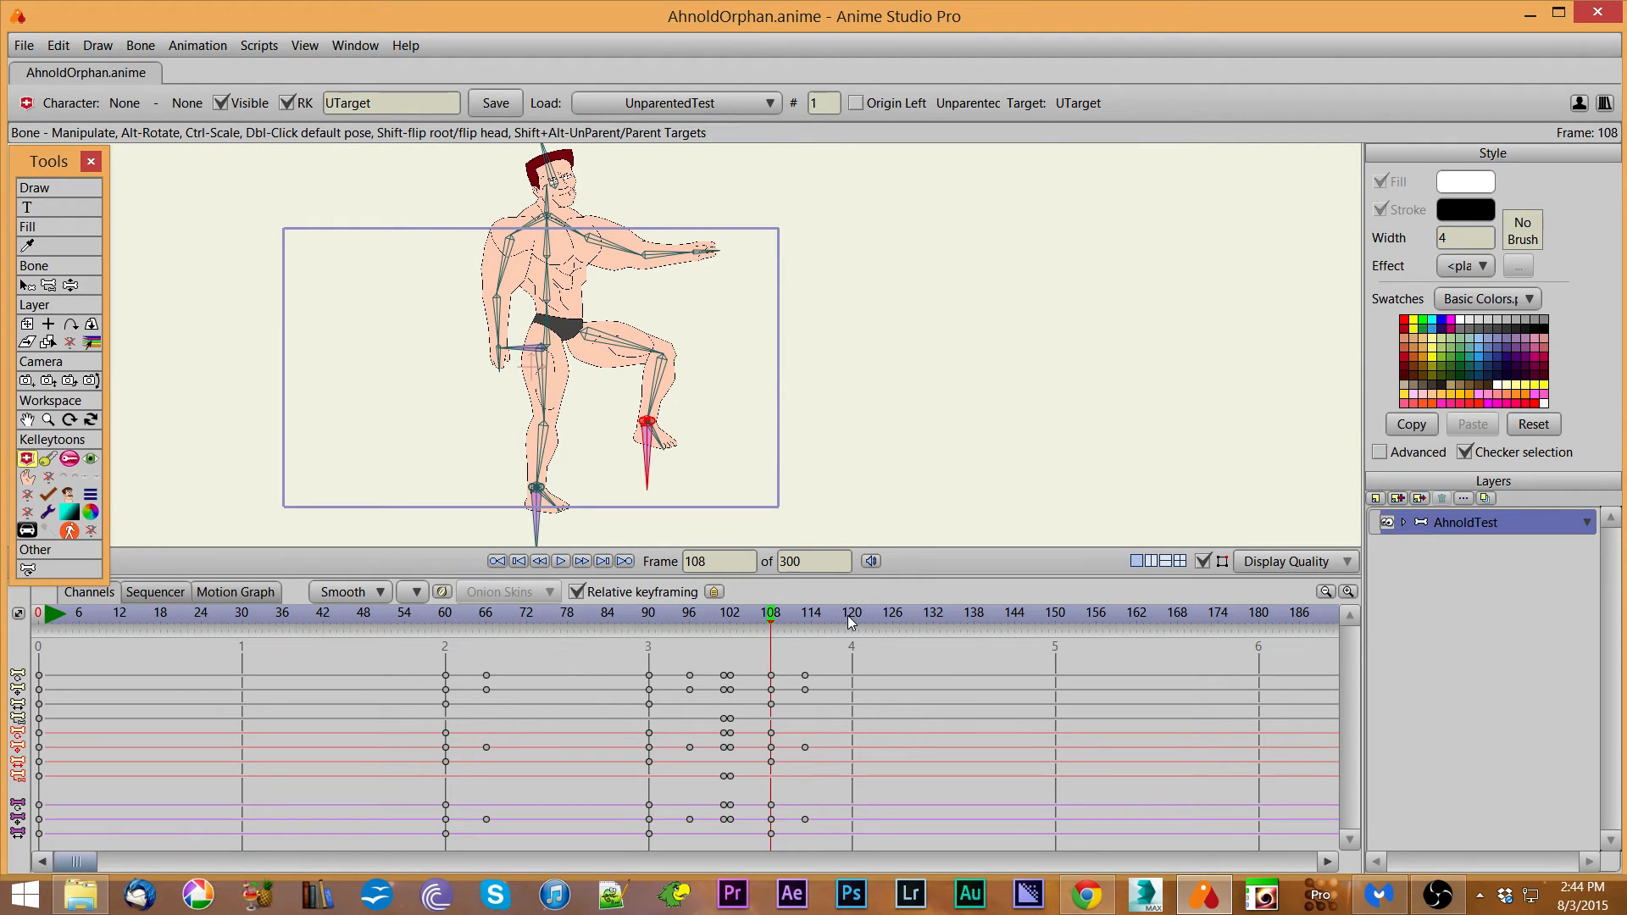
# Check the pose at frame 113 and load the UnParentedTest2 bone animation at frame 120.
pyautogui.click(804, 625)
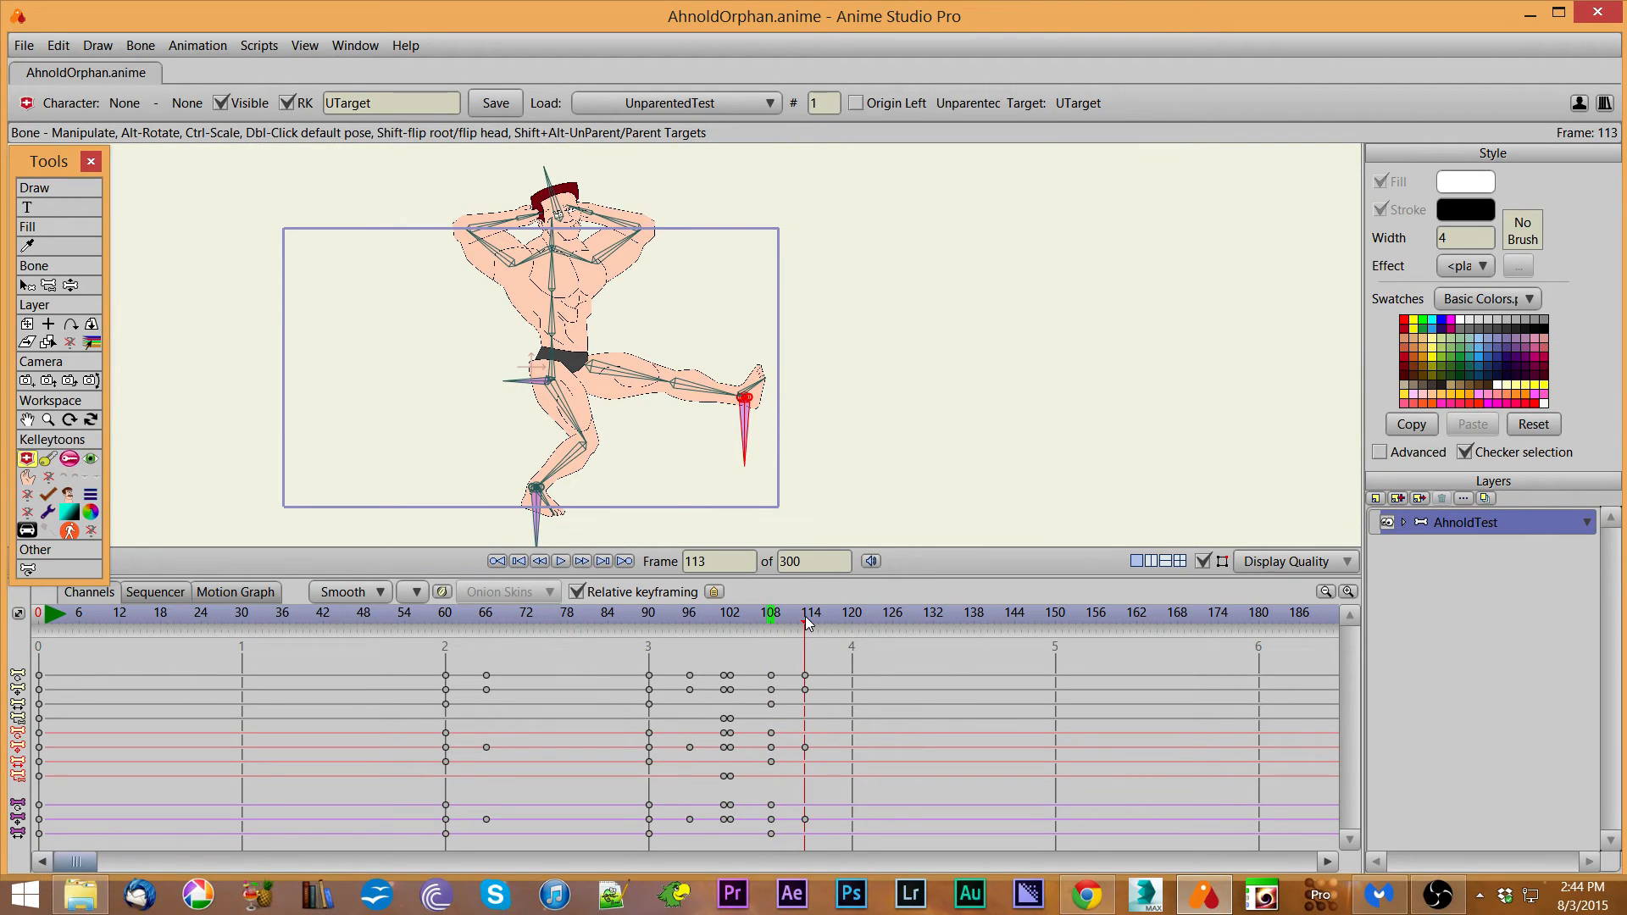
pyautogui.click(852, 623)
pyautogui.click(747, 104)
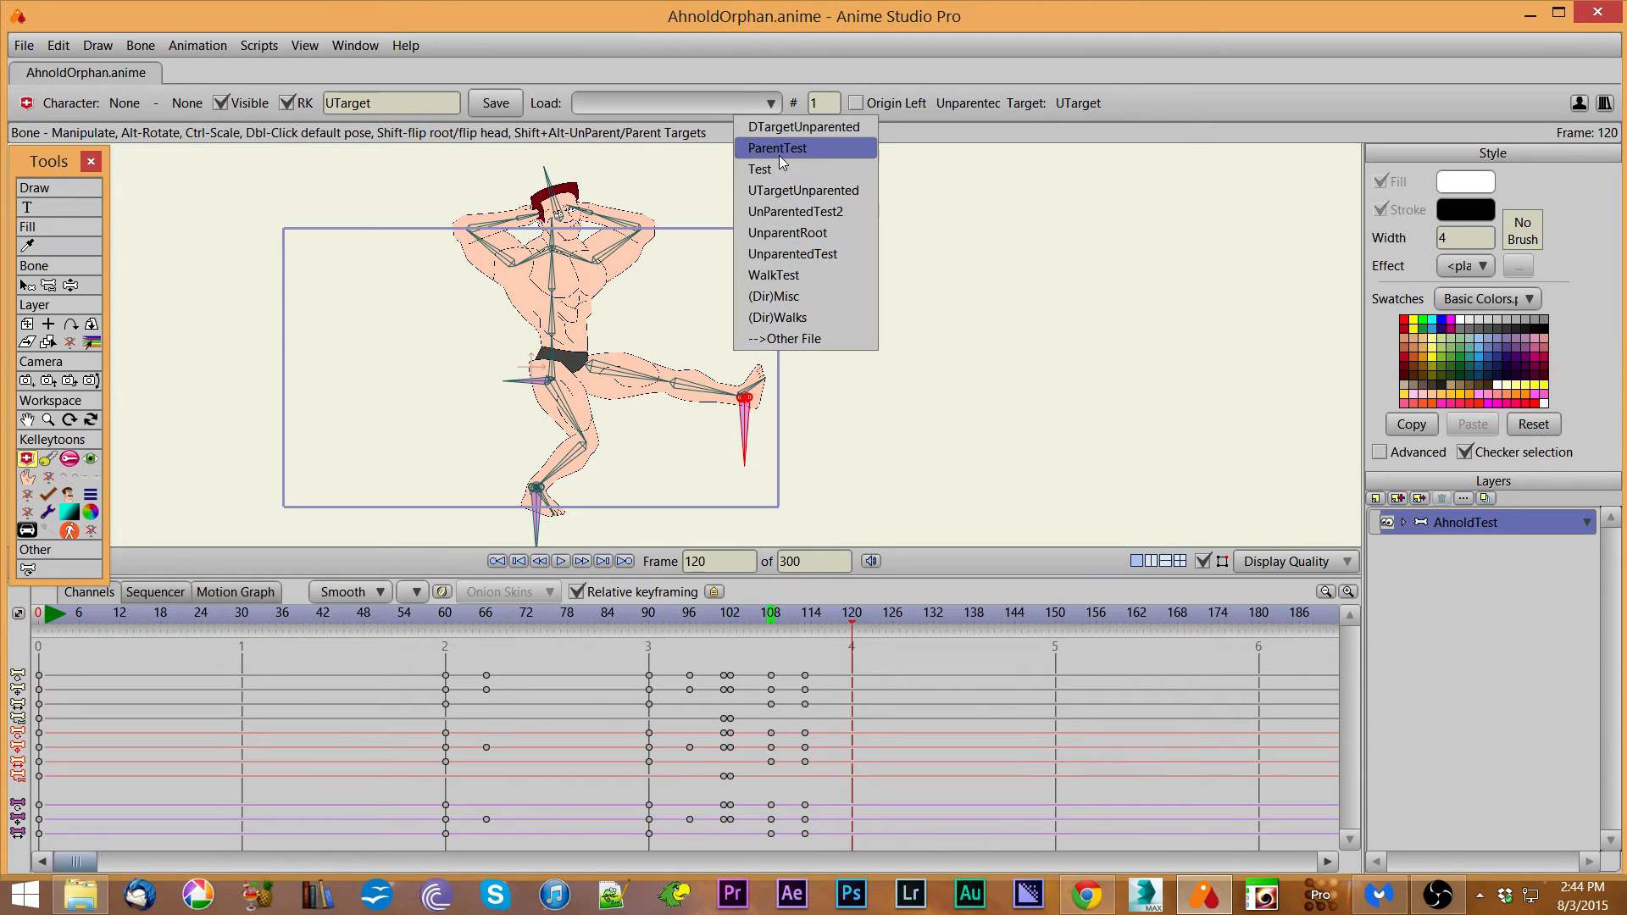
pyautogui.click(795, 211)
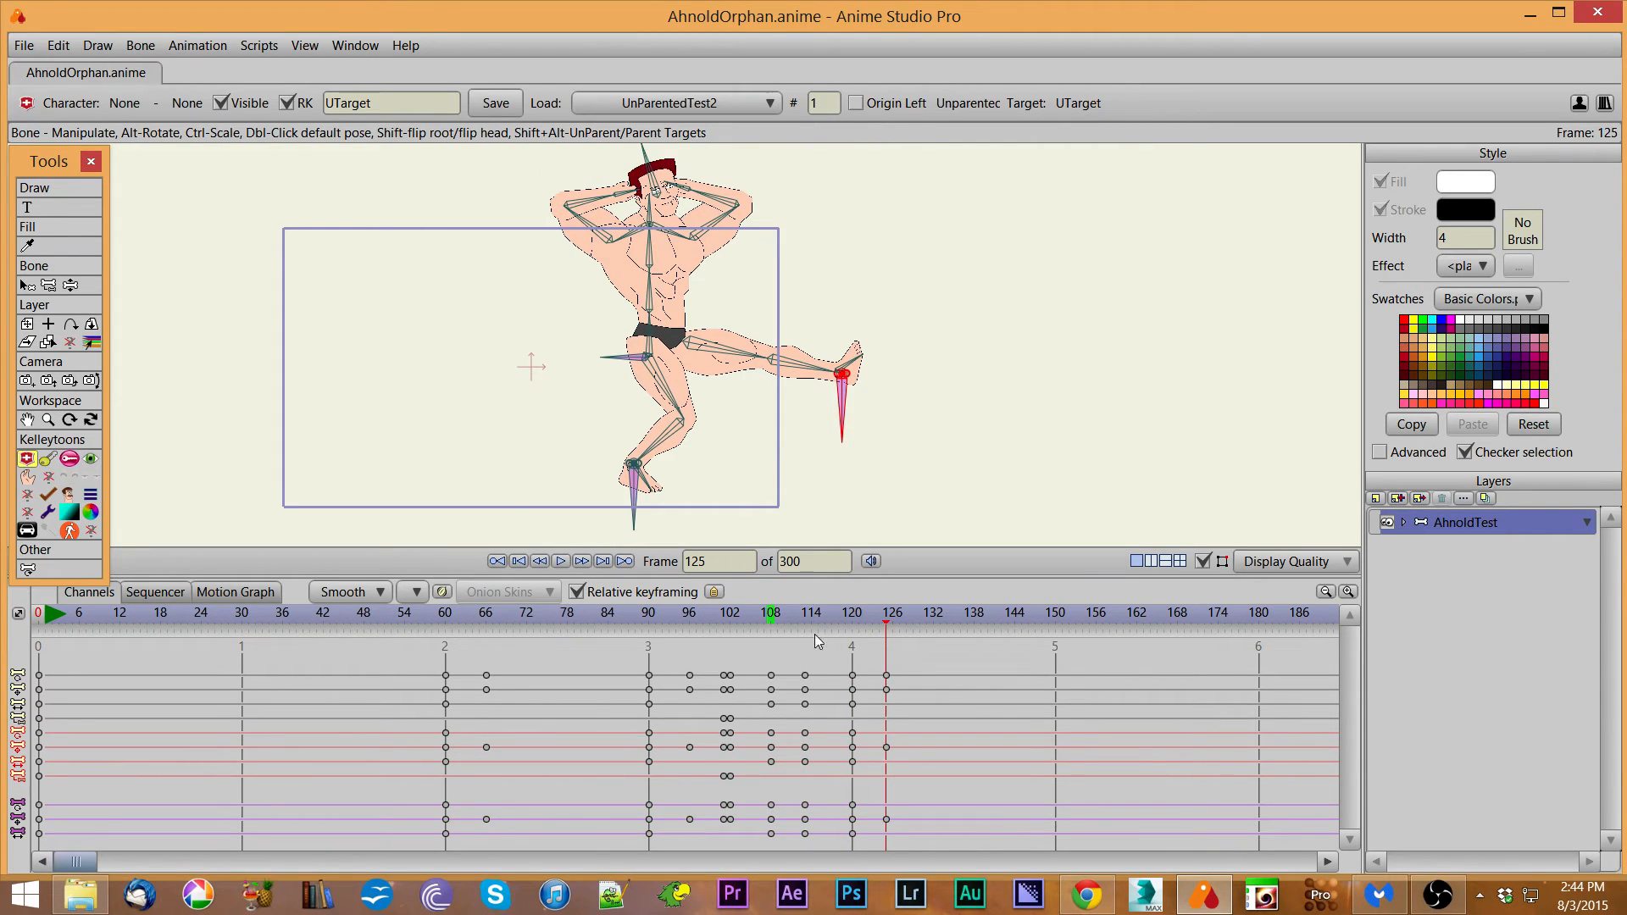
# Compare with frame 113 and remove the UnParentedTest2 keyframes loaded at frames 120 and 125.
pyautogui.moveTo(881, 625); pyautogui.dragTo(805, 624)
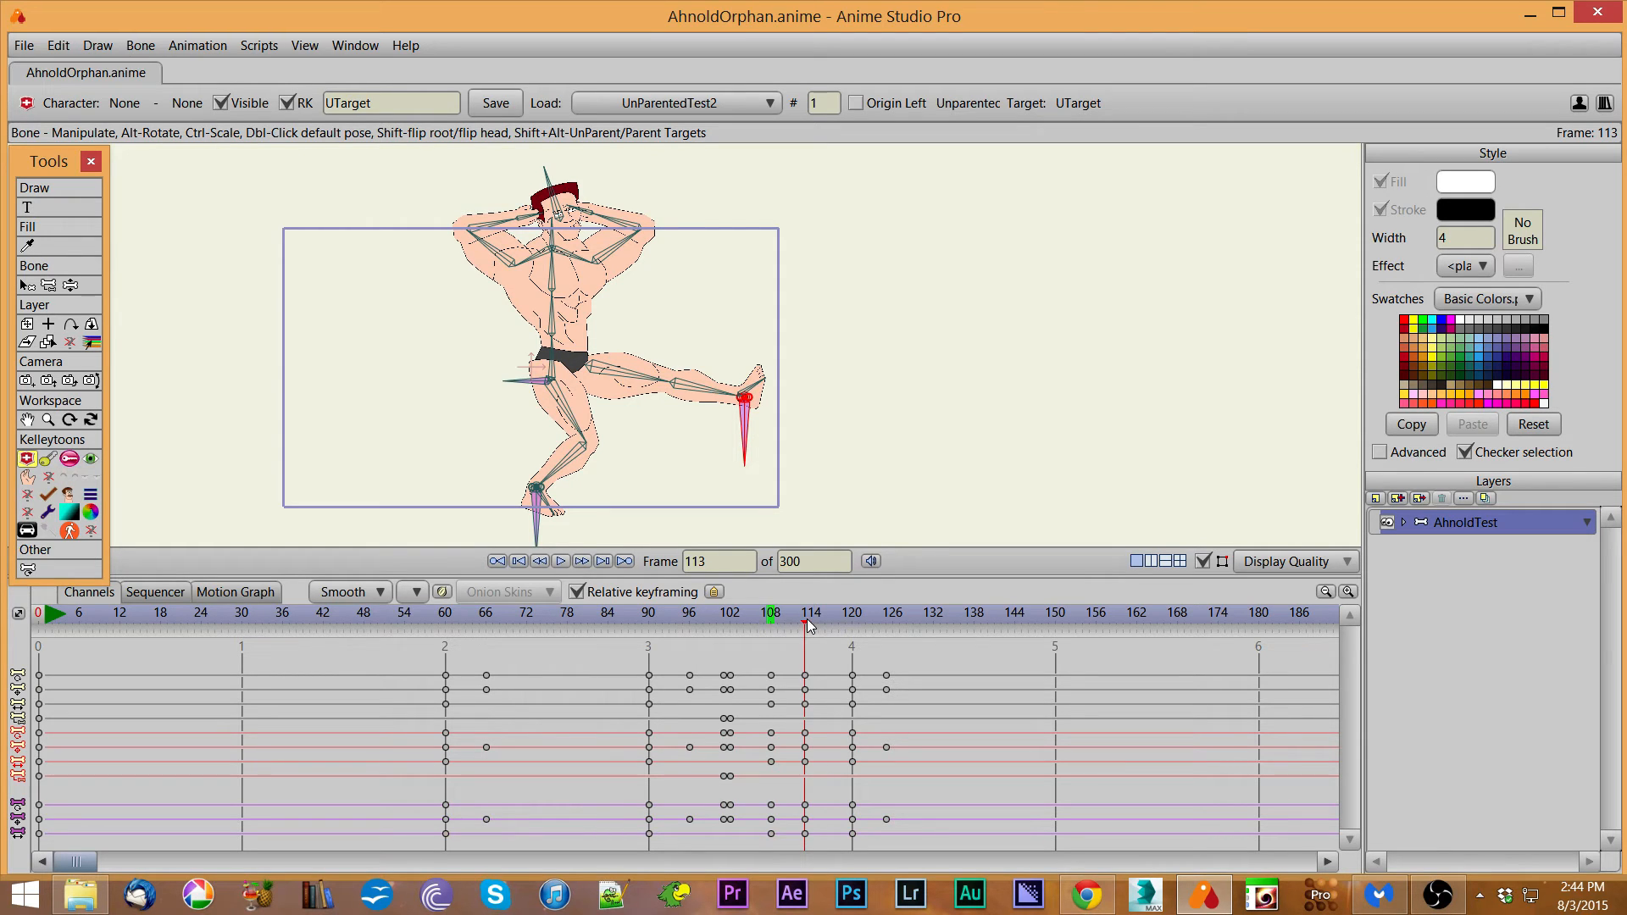
pyautogui.moveTo(809, 629)
pyautogui.mouseDown()
pyautogui.moveTo(847, 614)
pyautogui.moveTo(816, 618)
pyautogui.moveTo(900, 625)
pyautogui.moveTo(770, 627)
pyautogui.moveTo(917, 858)
pyautogui.mouseUp()
pyautogui.press('Delete')
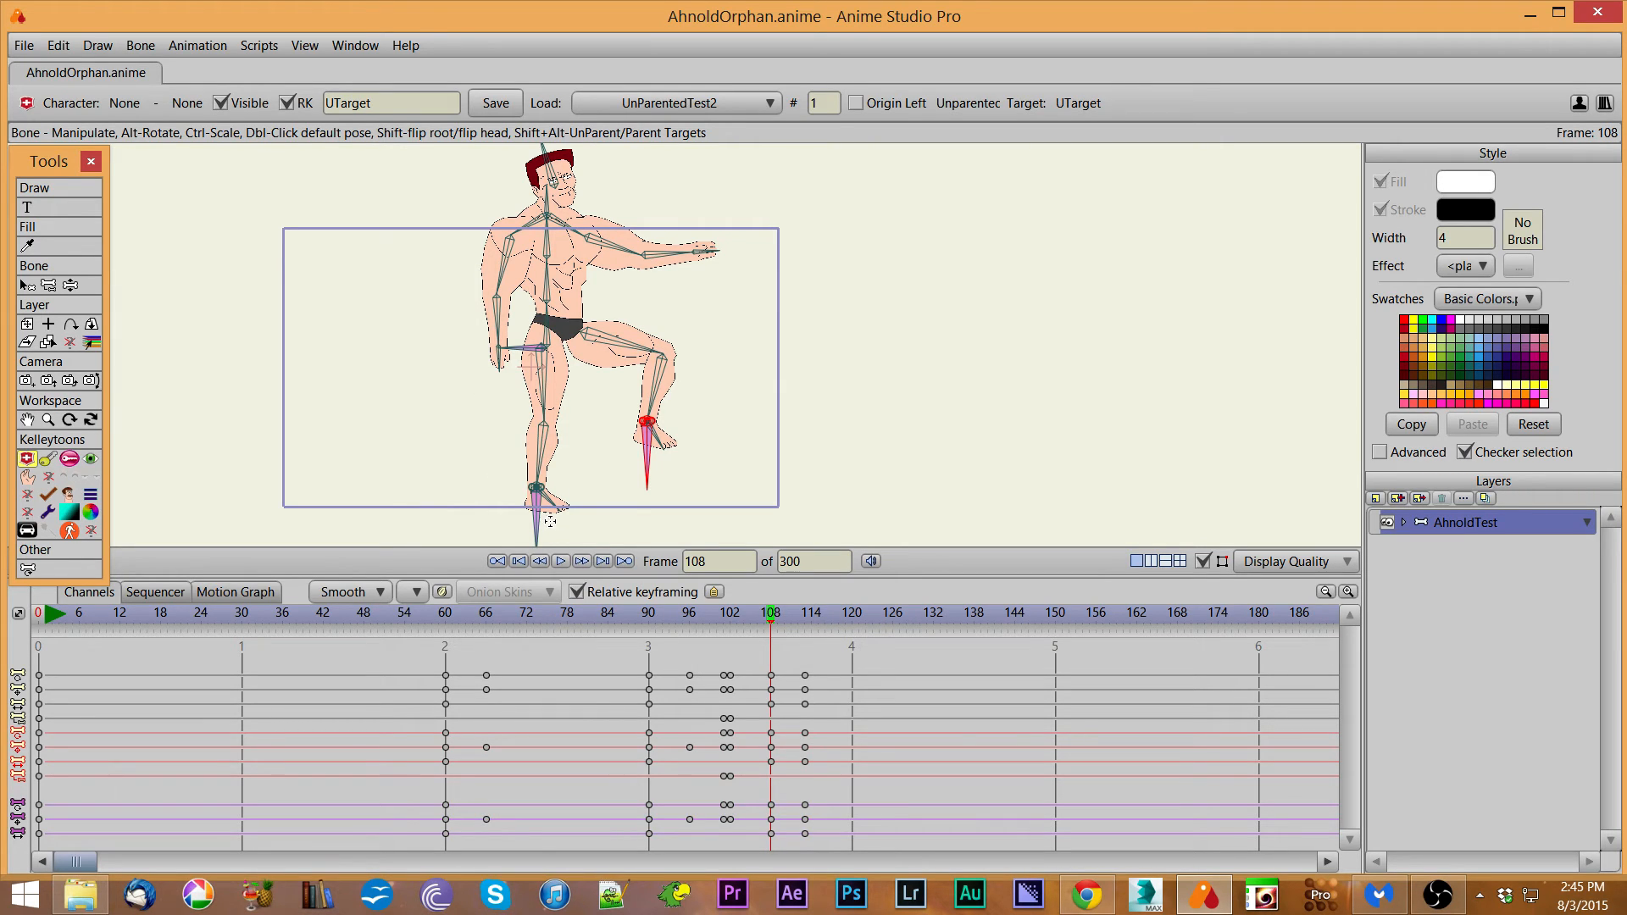
# Select the DTarget bone at frame 108 and save the bone animation over the existing UnParentedTest2 file.
pyautogui.click(538, 519)
pyautogui.click(480, 103)
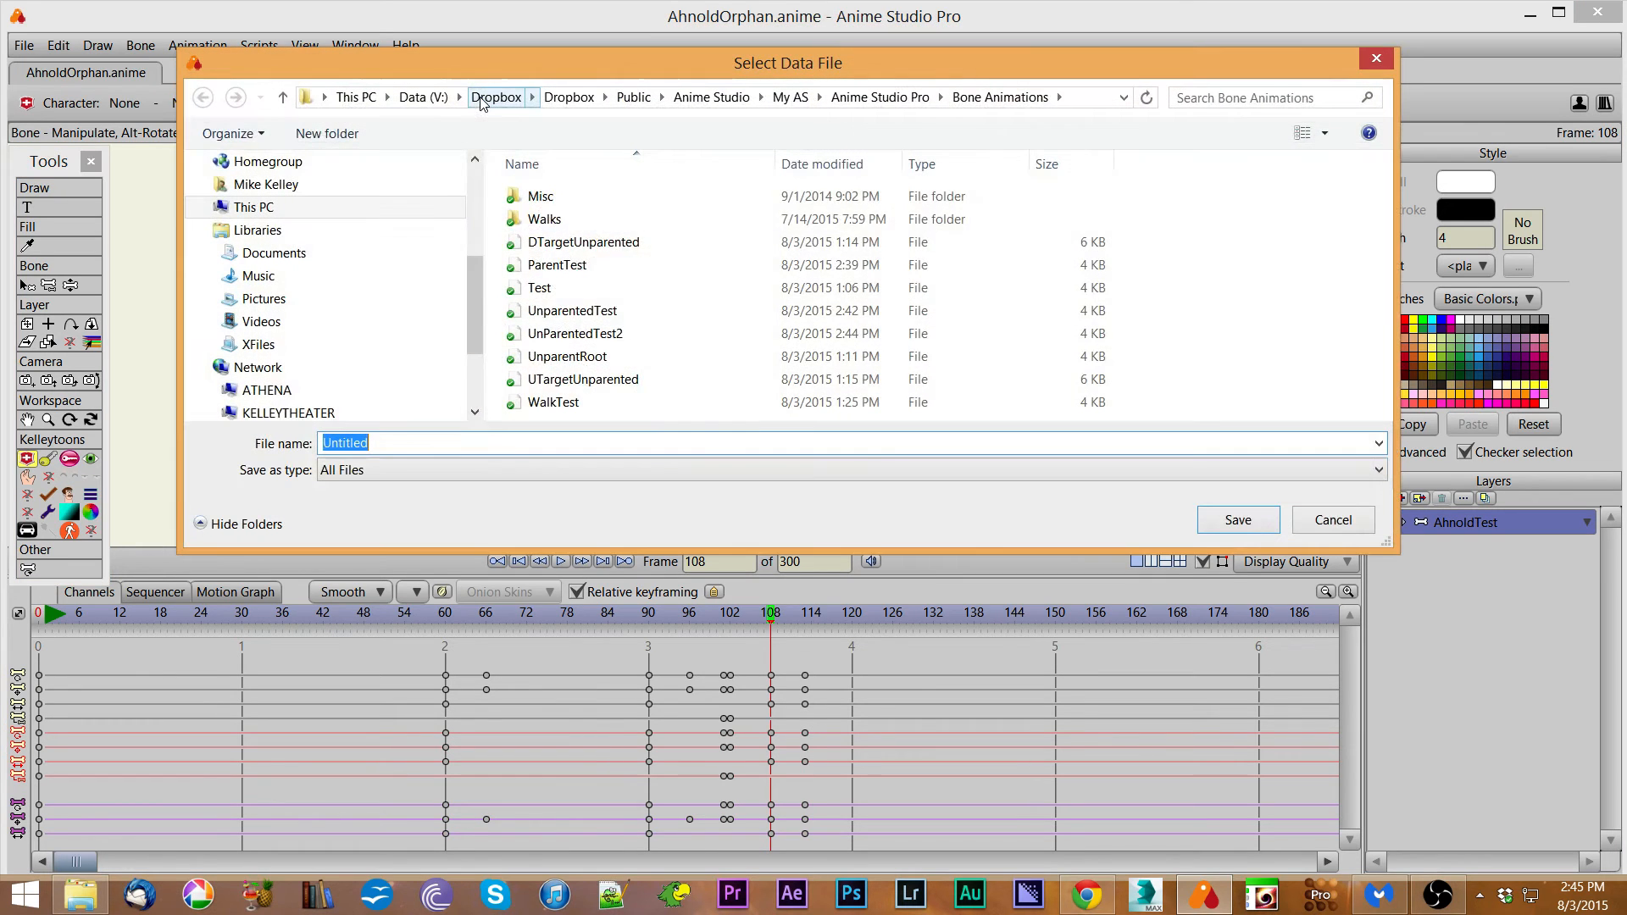
pyautogui.doubleClick(619, 333)
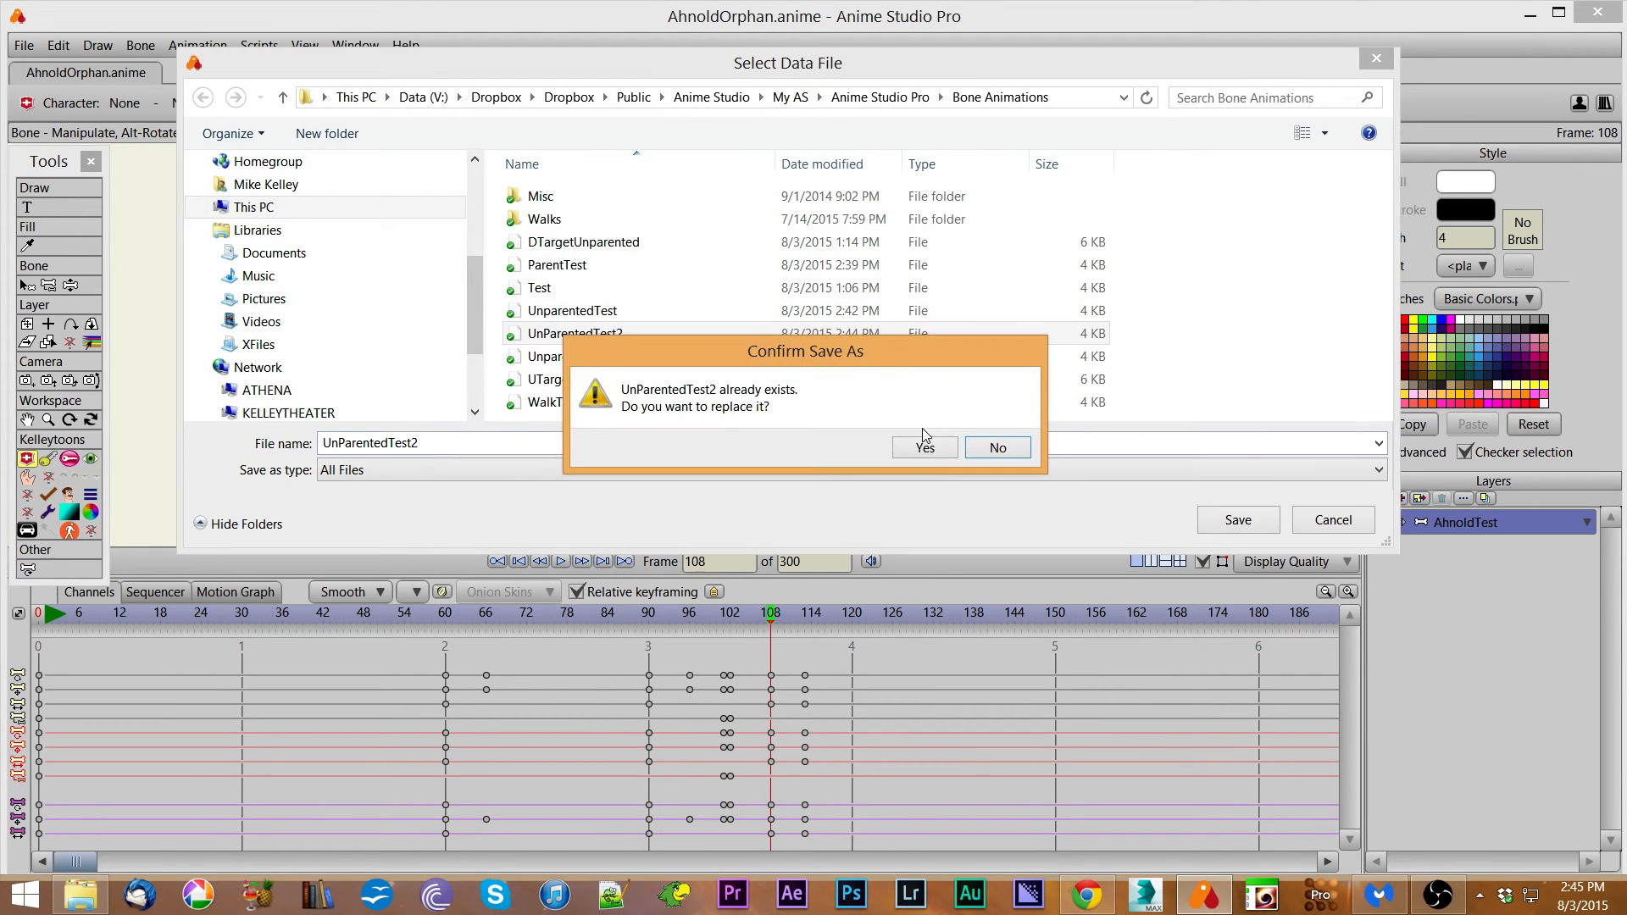
pyautogui.click(916, 442)
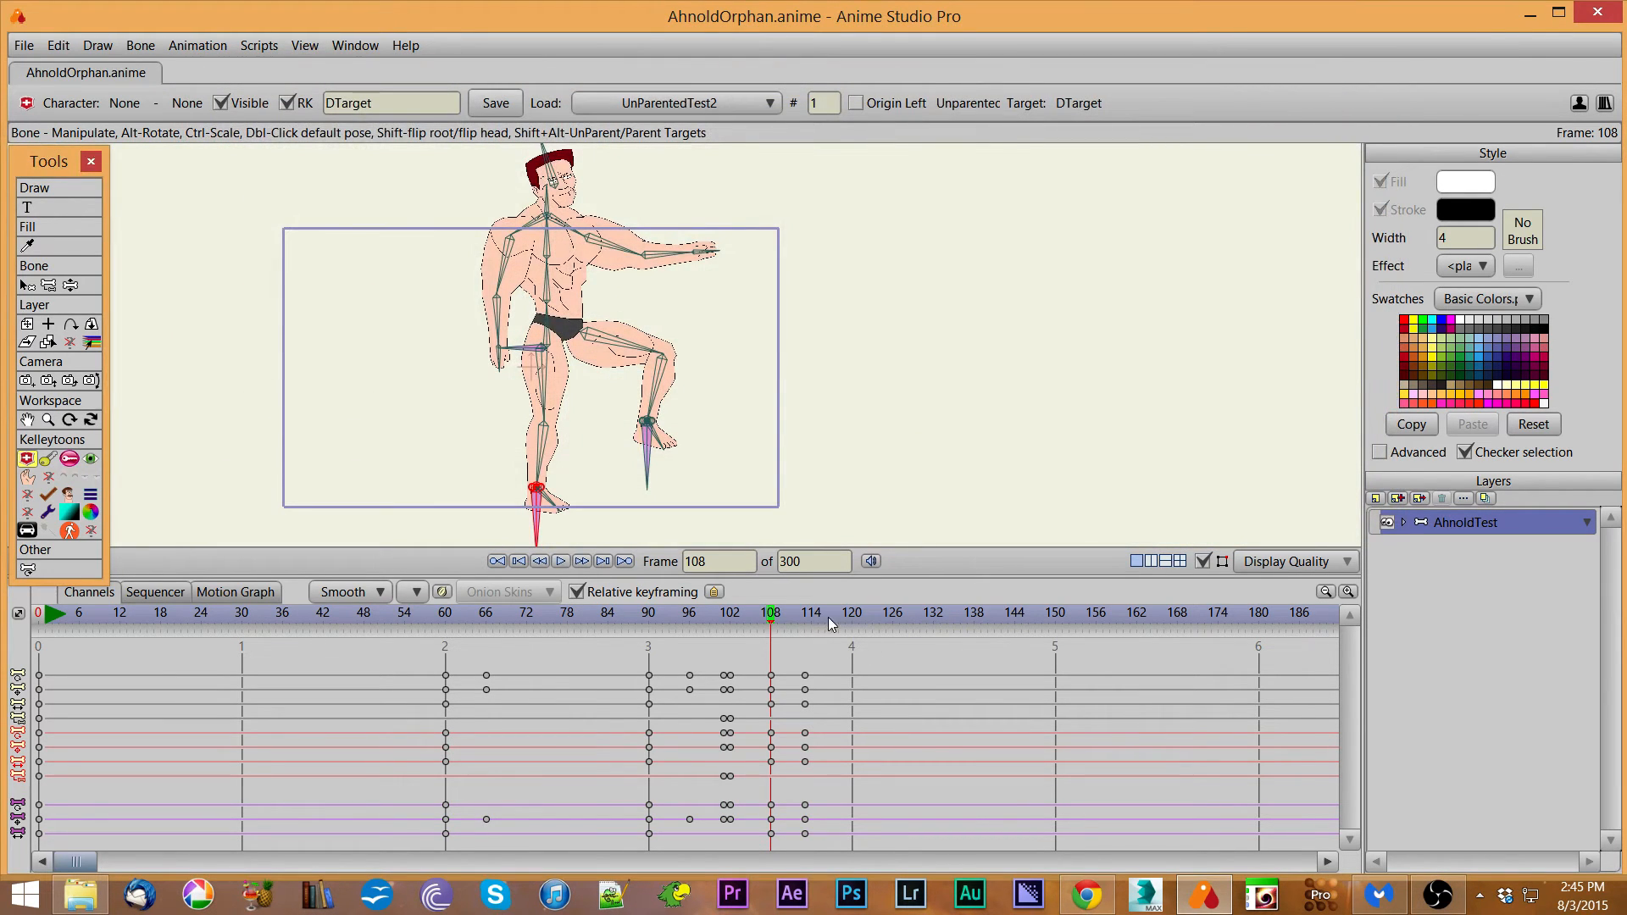
# Load the resaved UnParentedTest2 bone animation at frame 120.
pyautogui.moveTo(827, 617)
pyautogui.mouseDown()
pyautogui.moveTo(864, 613)
pyautogui.moveTo(852, 617)
pyautogui.mouseUp()
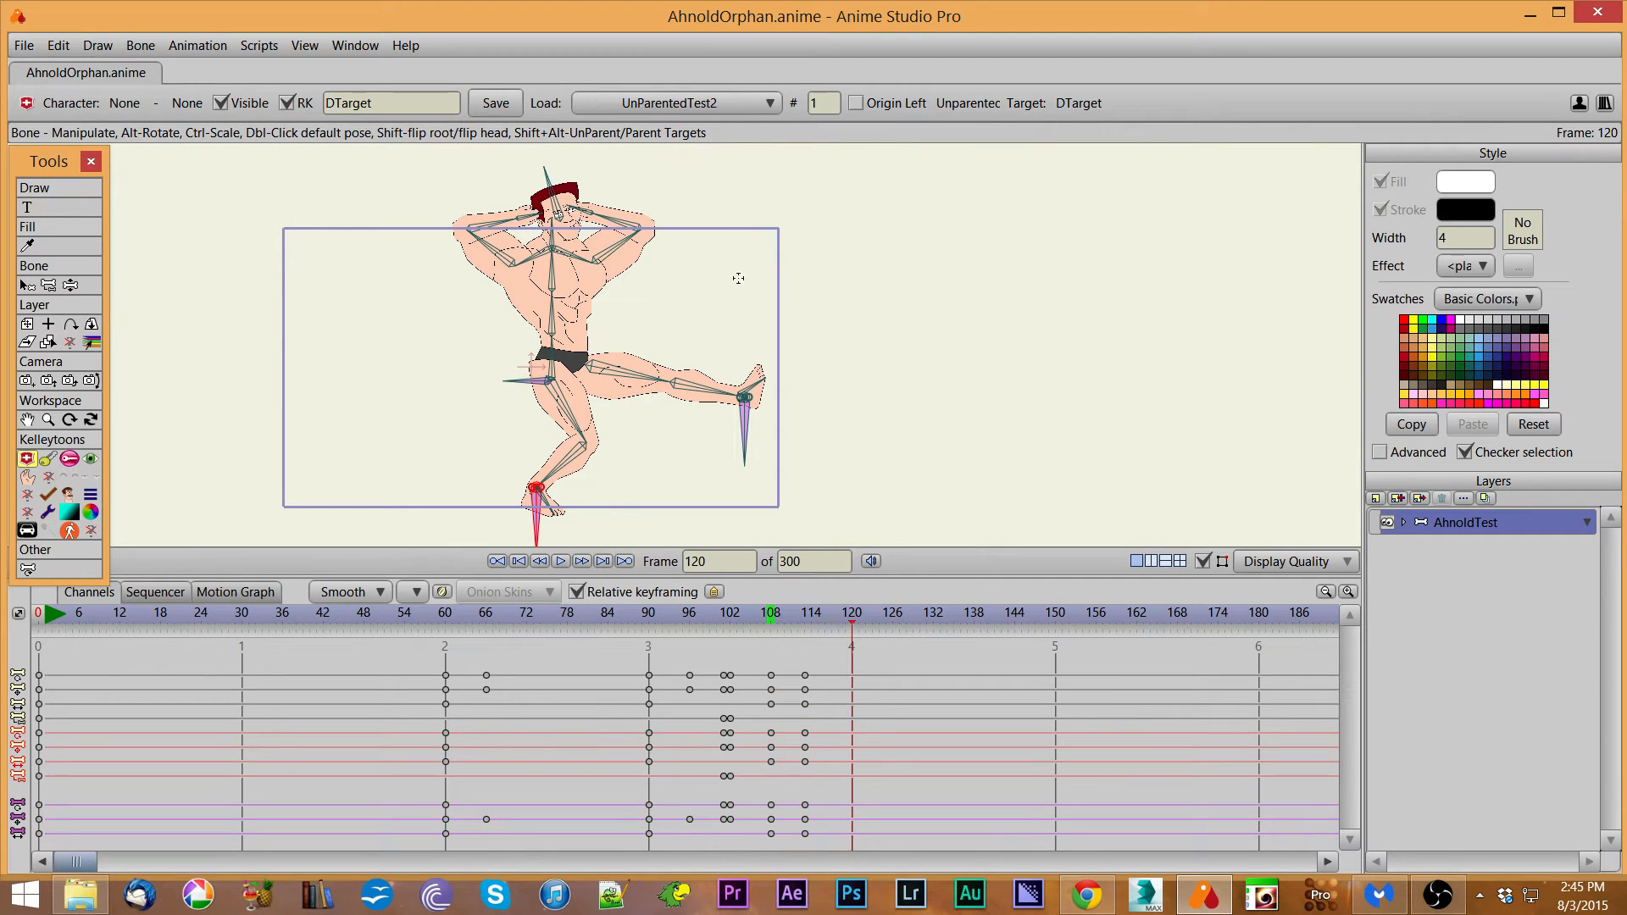
pyautogui.click(741, 105)
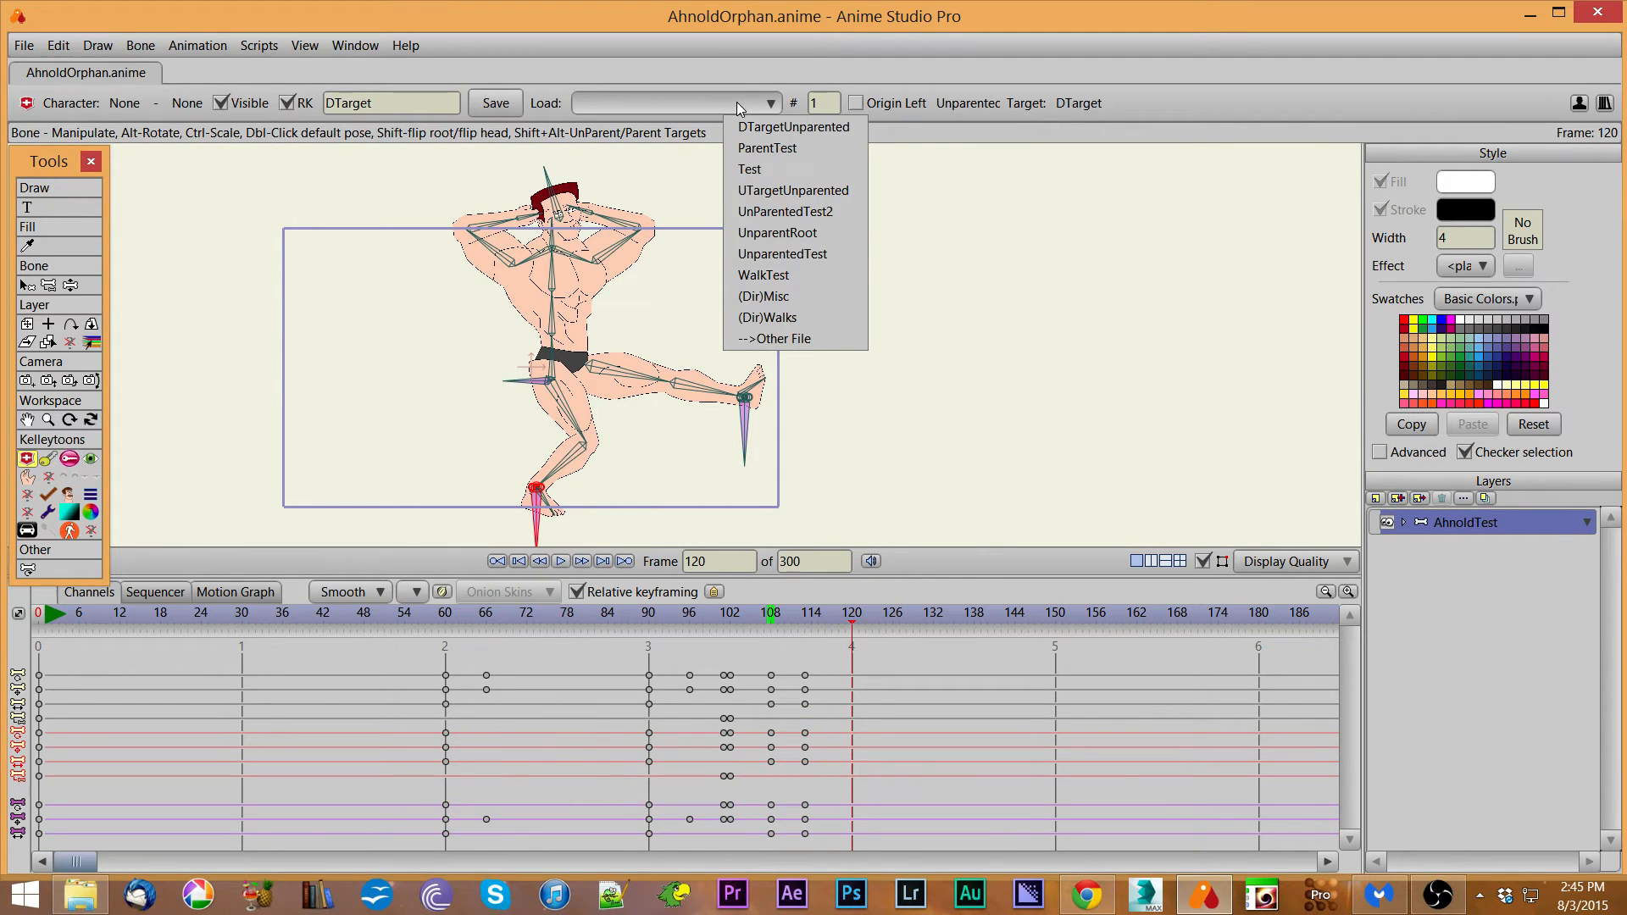
pyautogui.click(809, 212)
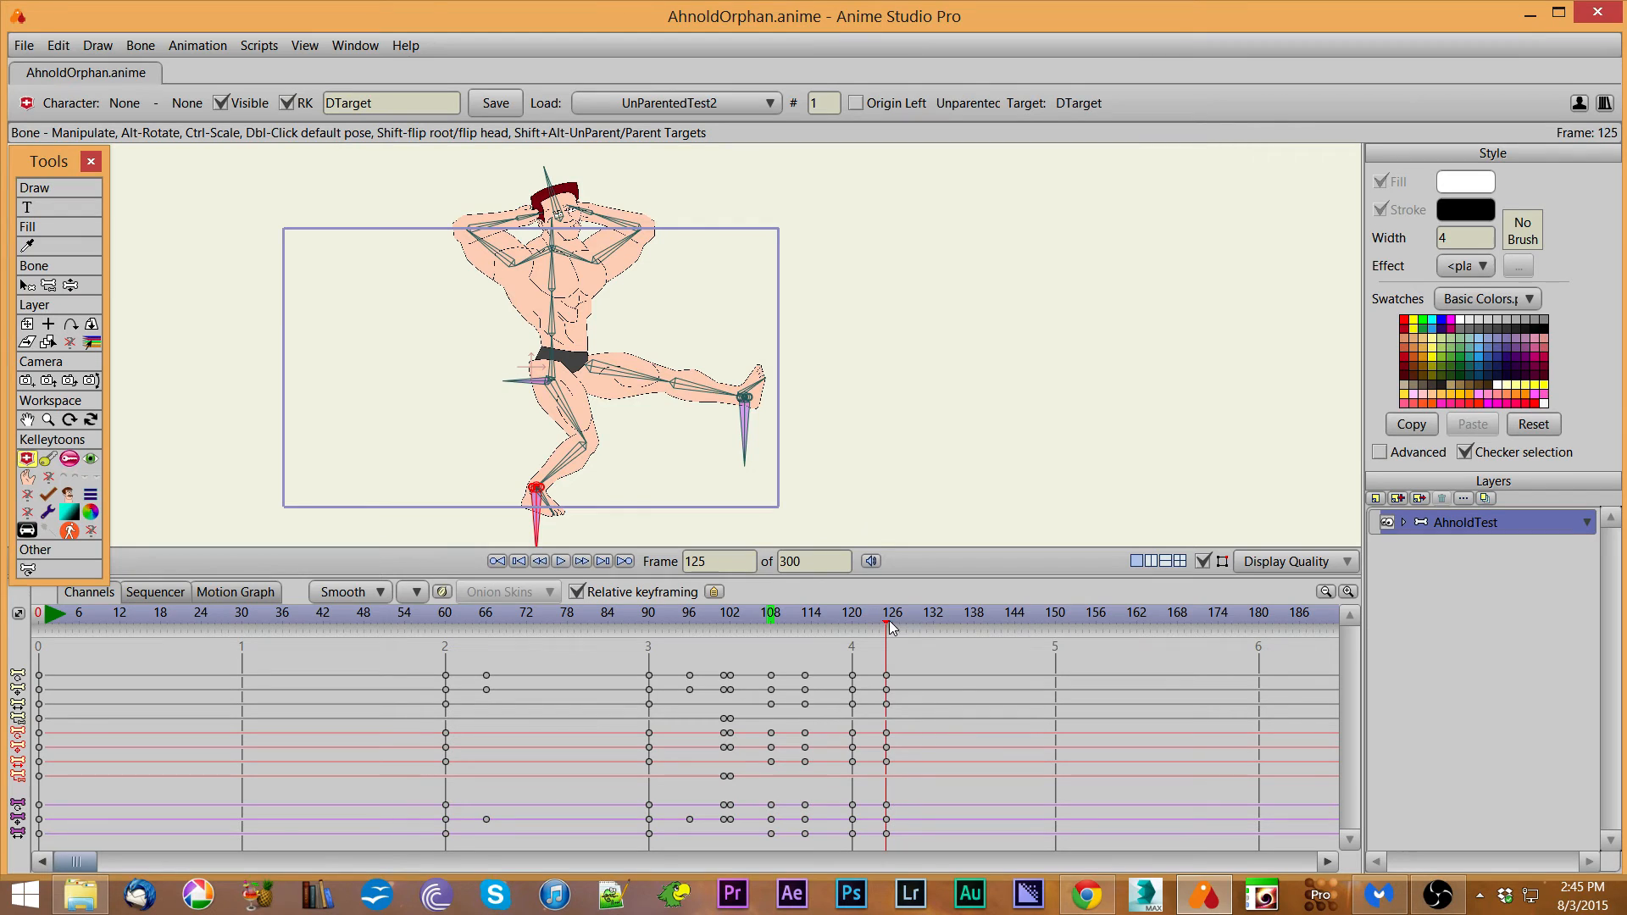
# Load the ParentTest bone animation at frame 130.
pyautogui.moveTo(890, 627)
pyautogui.mouseDown()
pyautogui.moveTo(768, 629)
pyautogui.moveTo(924, 639)
pyautogui.mouseUp()
pyautogui.moveTo(919, 621)
pyautogui.mouseDown()
pyautogui.moveTo(714, 613)
pyautogui.moveTo(930, 638)
pyautogui.mouseUp()
pyautogui.moveTo(936, 625)
pyautogui.mouseDown()
pyautogui.moveTo(765, 629)
pyautogui.moveTo(907, 629)
pyautogui.moveTo(924, 644)
pyautogui.mouseUp()
pyautogui.click(704, 108)
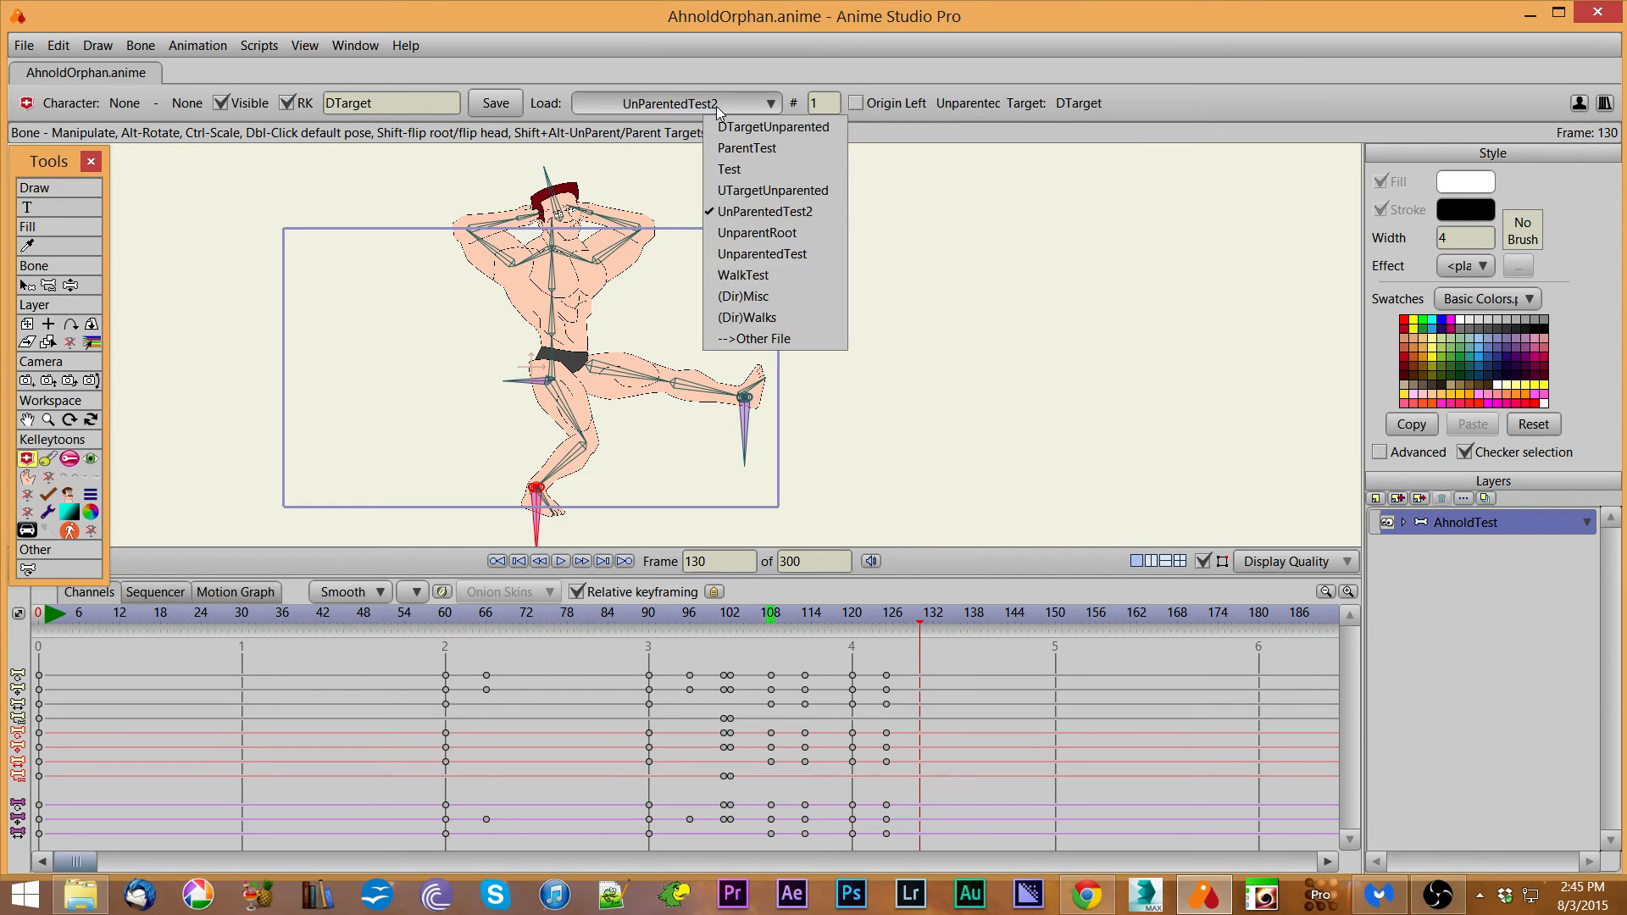
pyautogui.click(772, 148)
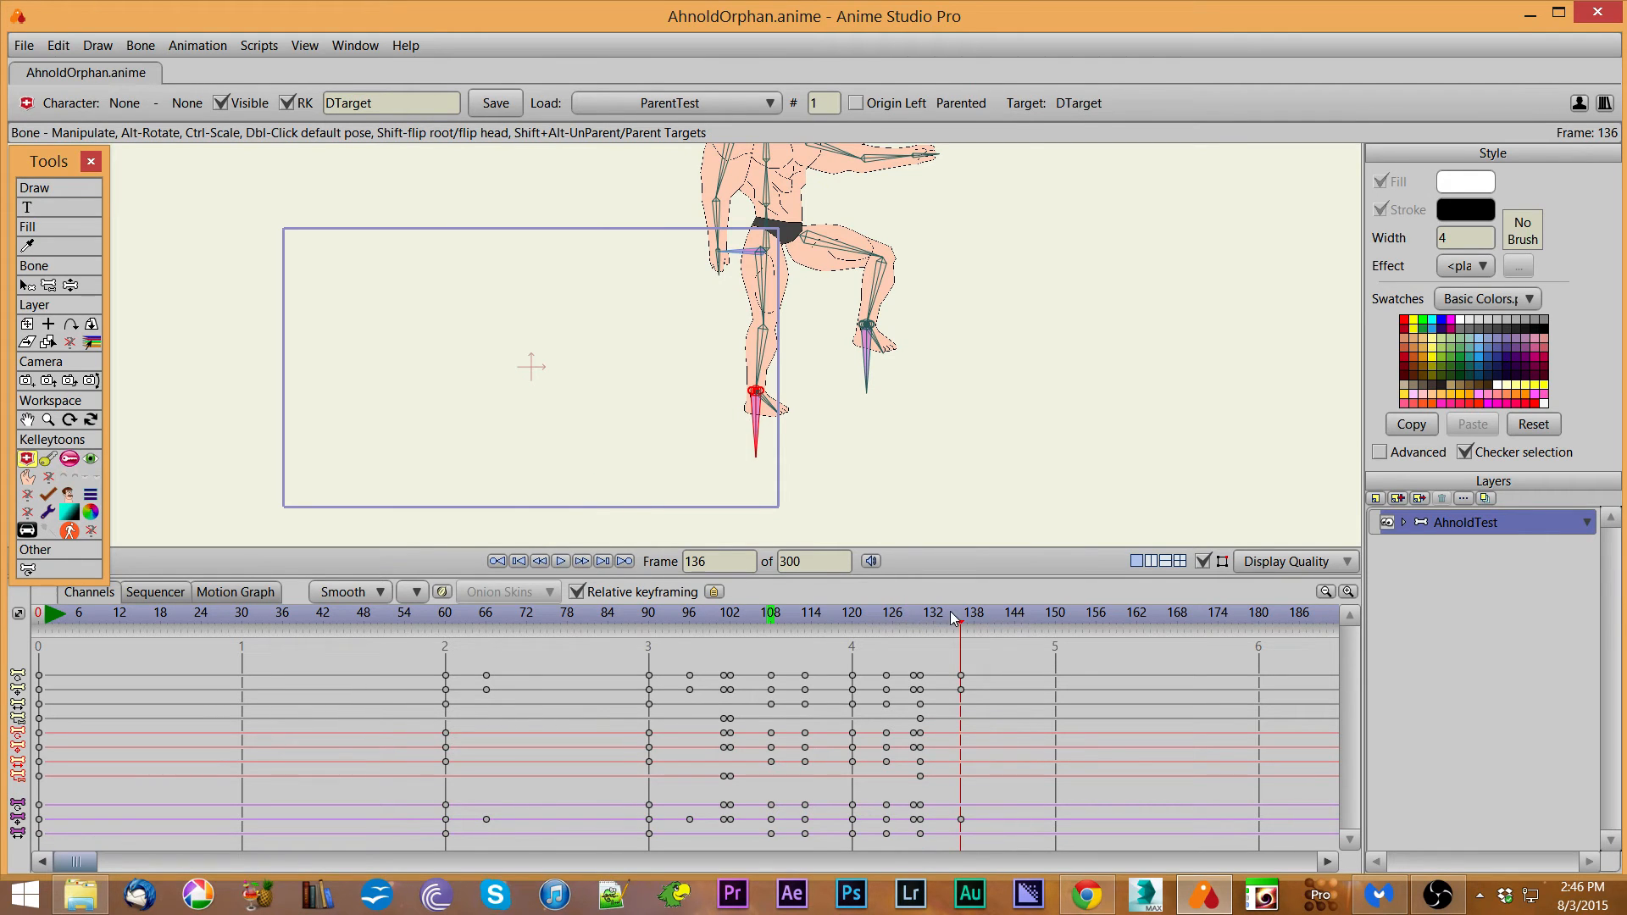
# Load the UnParentedTest2 bone animation at frame 141.
pyautogui.moveTo(949, 612); pyautogui.dragTo(994, 658)
pyautogui.click(771, 103)
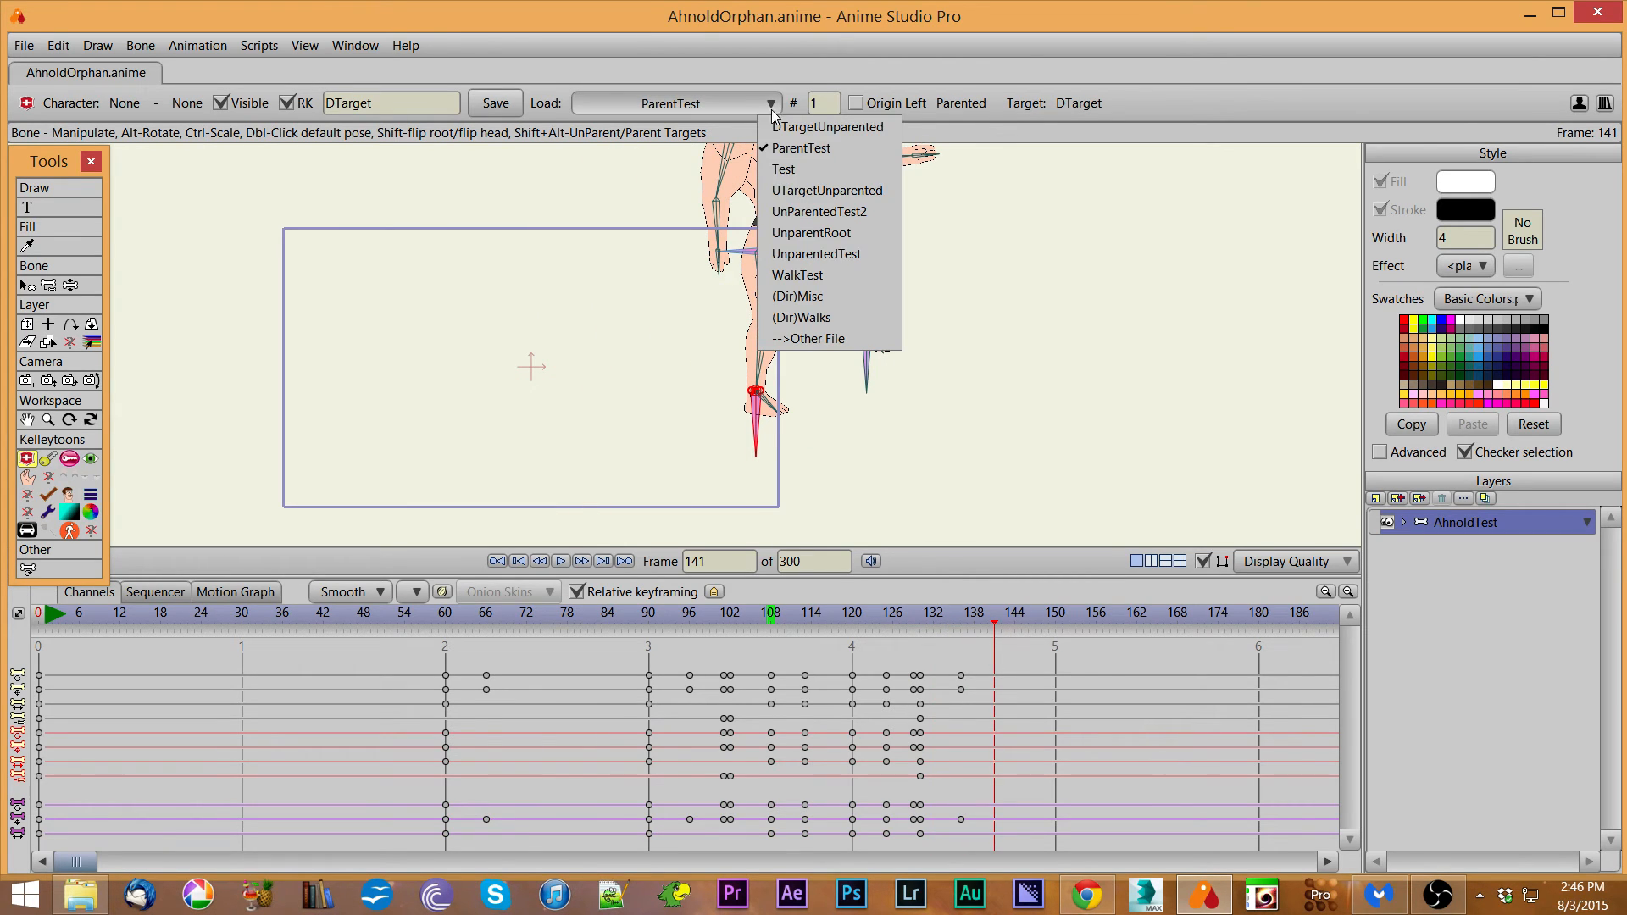
pyautogui.click(819, 211)
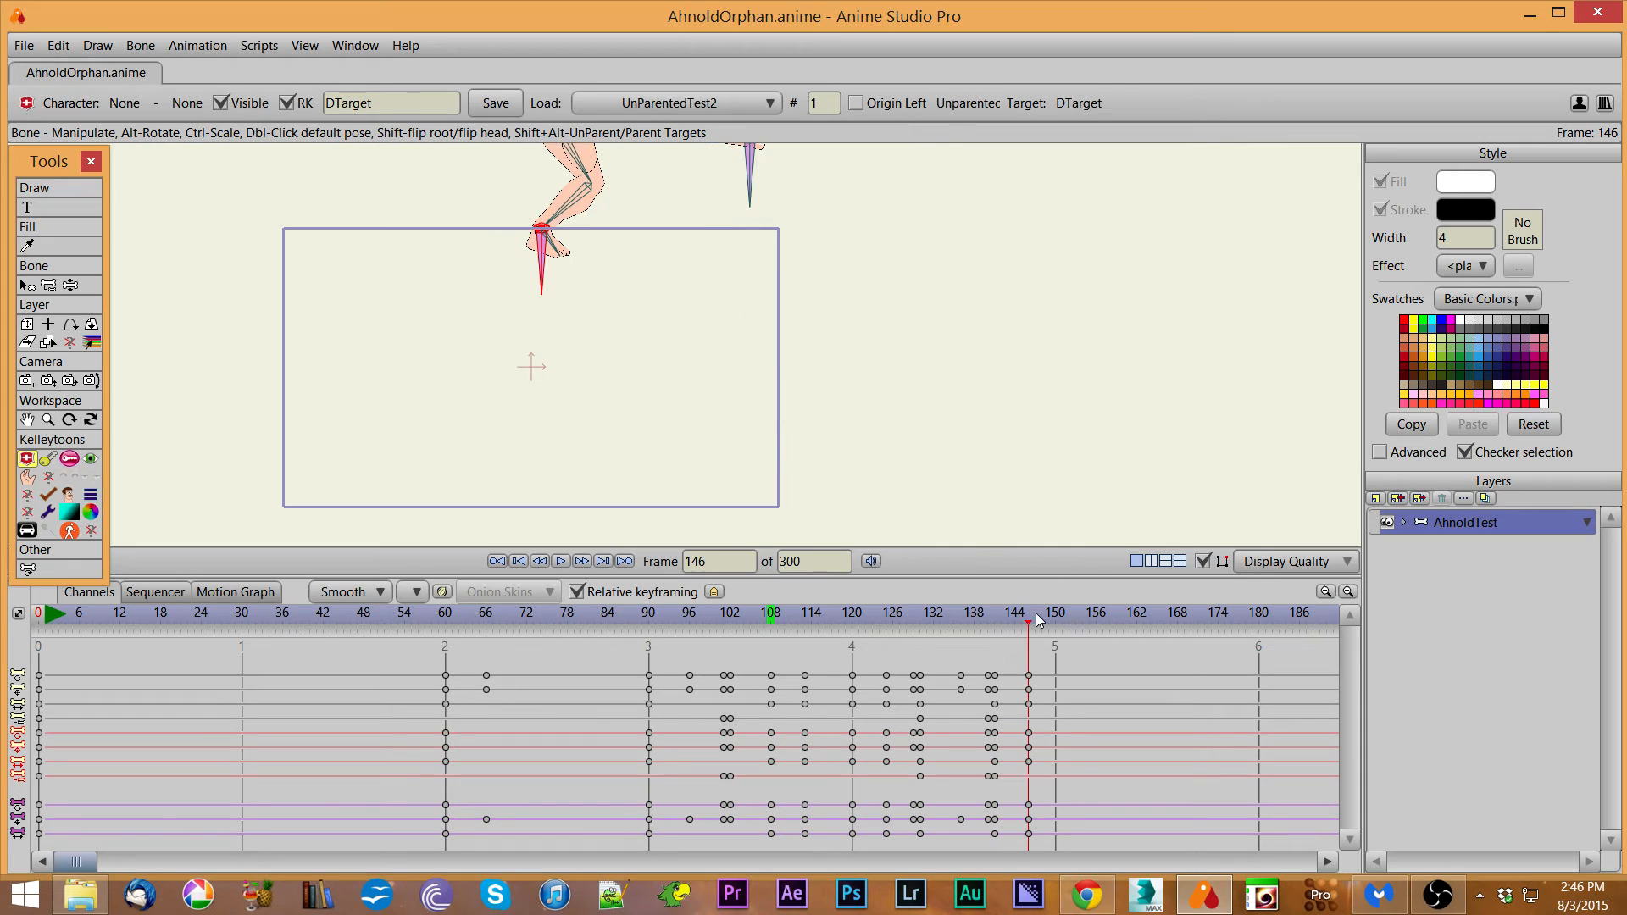
# At frame 151, flip the character from its root bone and move the UTarget bone onto the extended foot.
pyautogui.moveTo(1003, 384); pyautogui.dragTo(1000, 465)
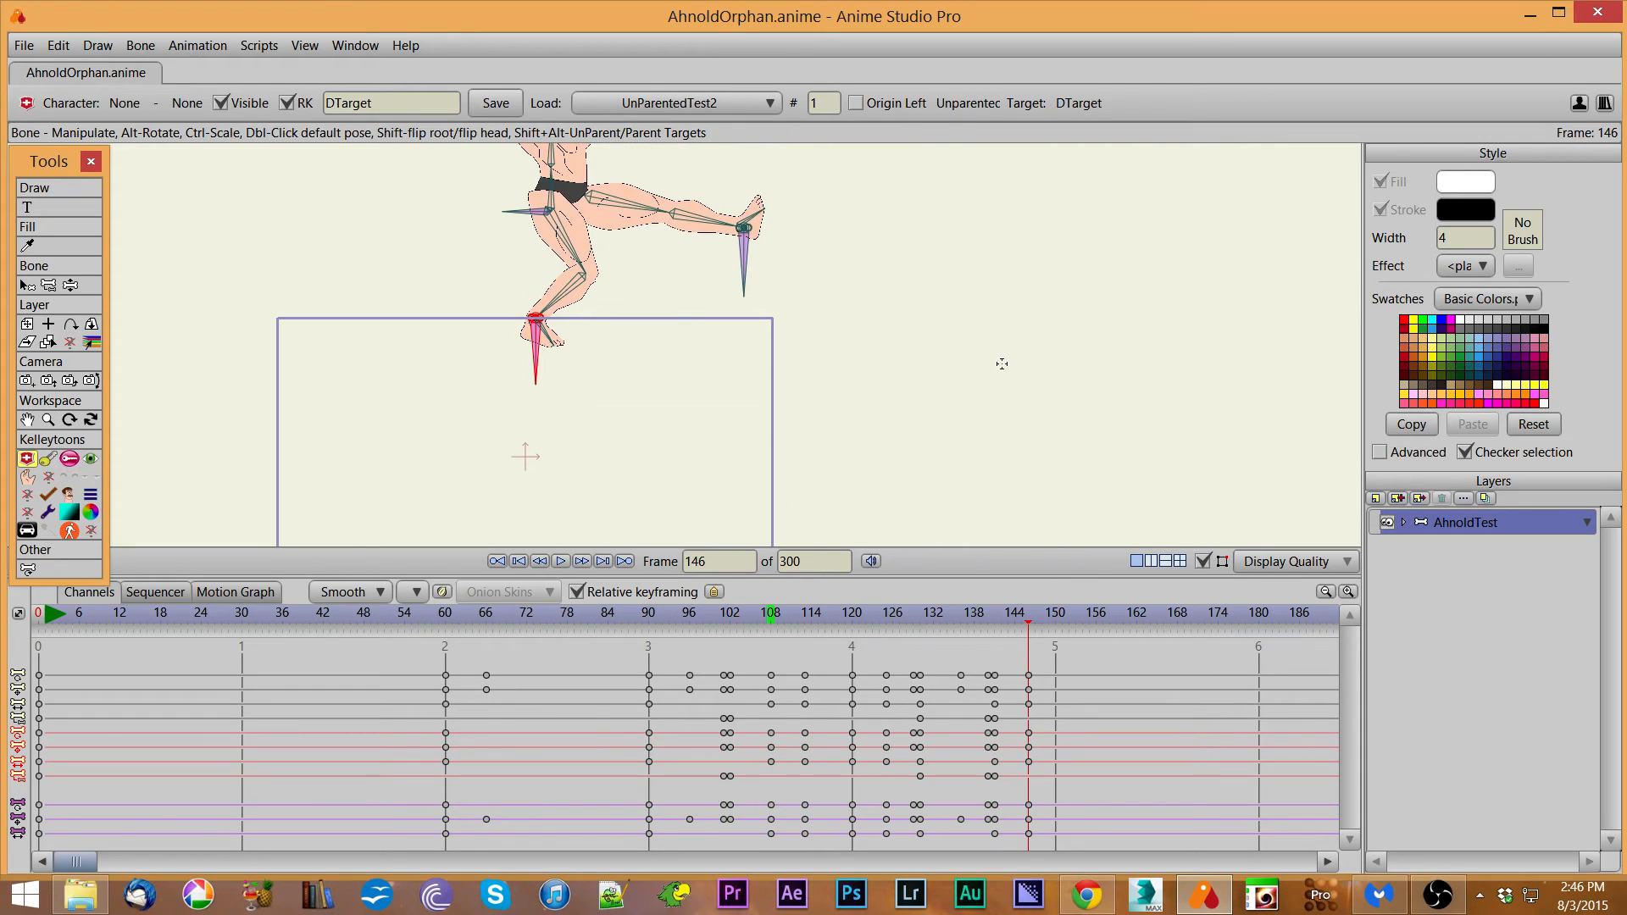
pyautogui.moveTo(1003, 364); pyautogui.dragTo(1072, 406)
pyautogui.scroll(-3, 1072, 408)
pyautogui.moveTo(1008, 363); pyautogui.dragTo(1003, 383)
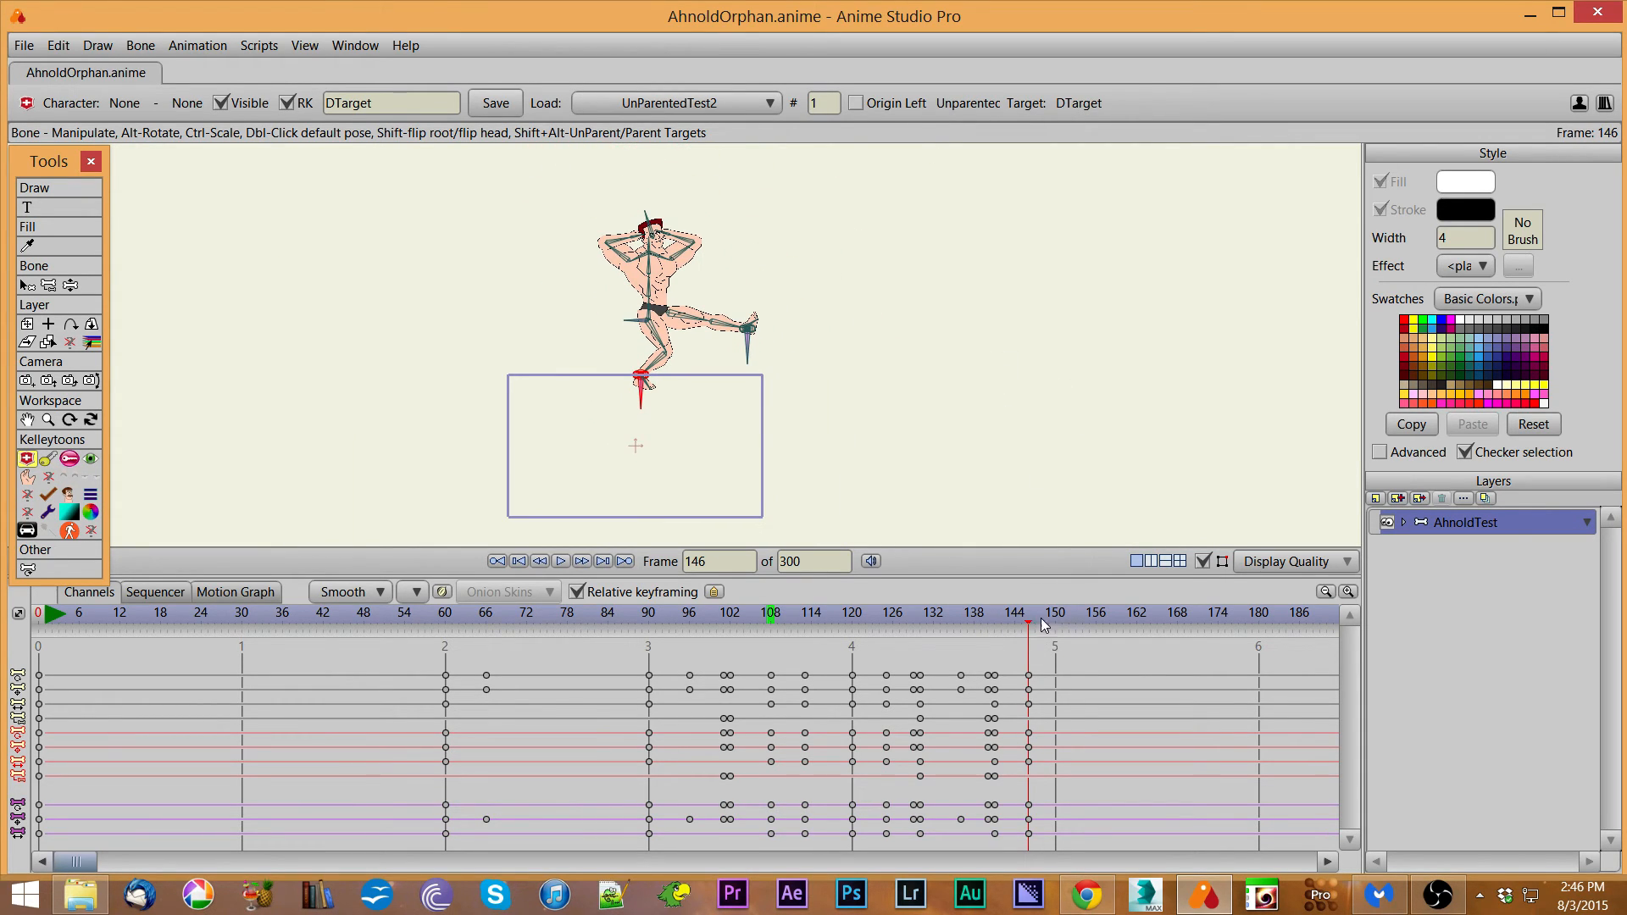
pyautogui.moveTo(1027, 627)
pyautogui.mouseDown()
pyautogui.moveTo(987, 623)
pyautogui.moveTo(1027, 623)
pyautogui.mouseUp()
pyautogui.moveTo(1028, 625); pyautogui.dragTo(1066, 673)
pyautogui.keyDown('shift'); pyautogui.click(645, 277); pyautogui.keyUp('shift')
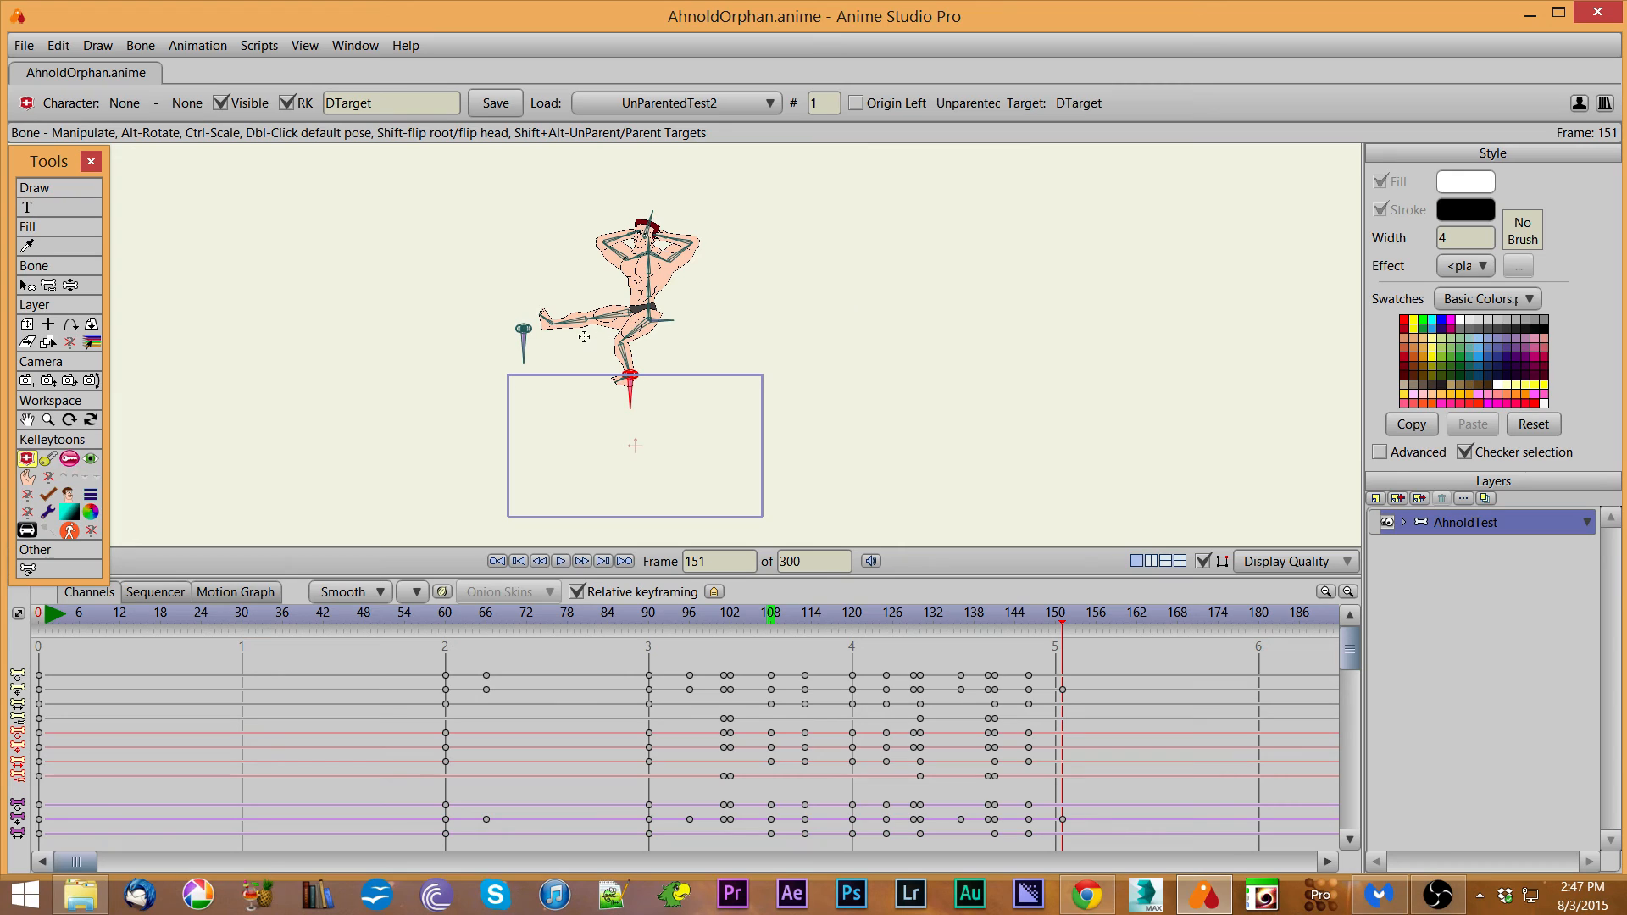
pyautogui.click(526, 350)
pyautogui.moveTo(526, 350); pyautogui.dragTo(548, 339)
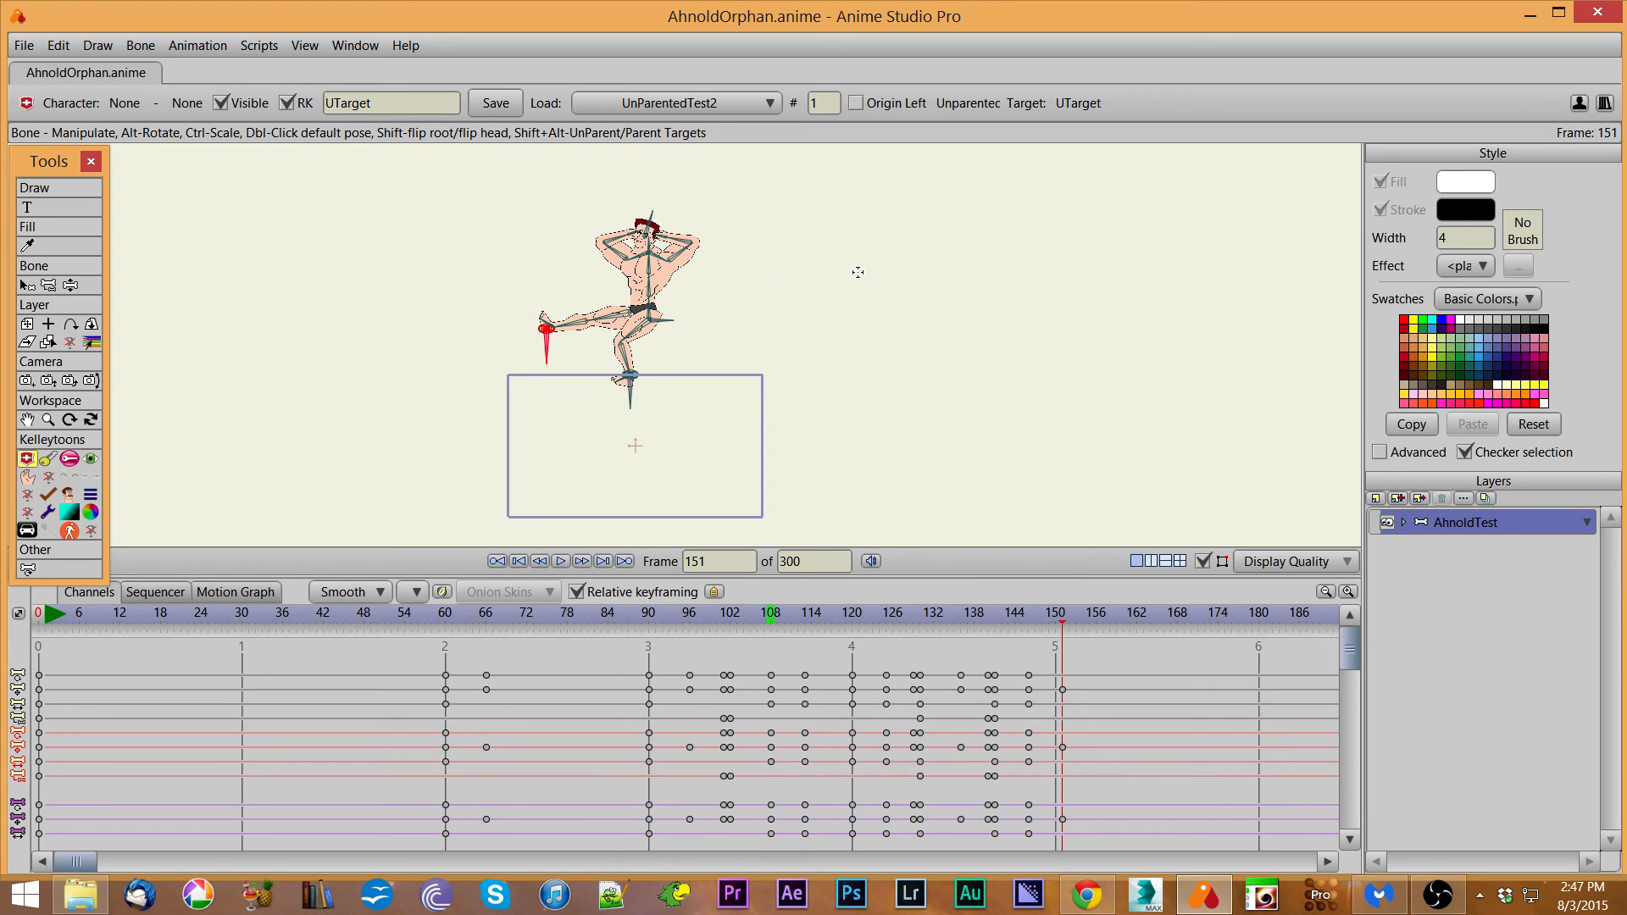
# Scrub the timeline from frame 0 past frame 151 to review the chained bone animations and the character flip.
pyautogui.click(38, 619)
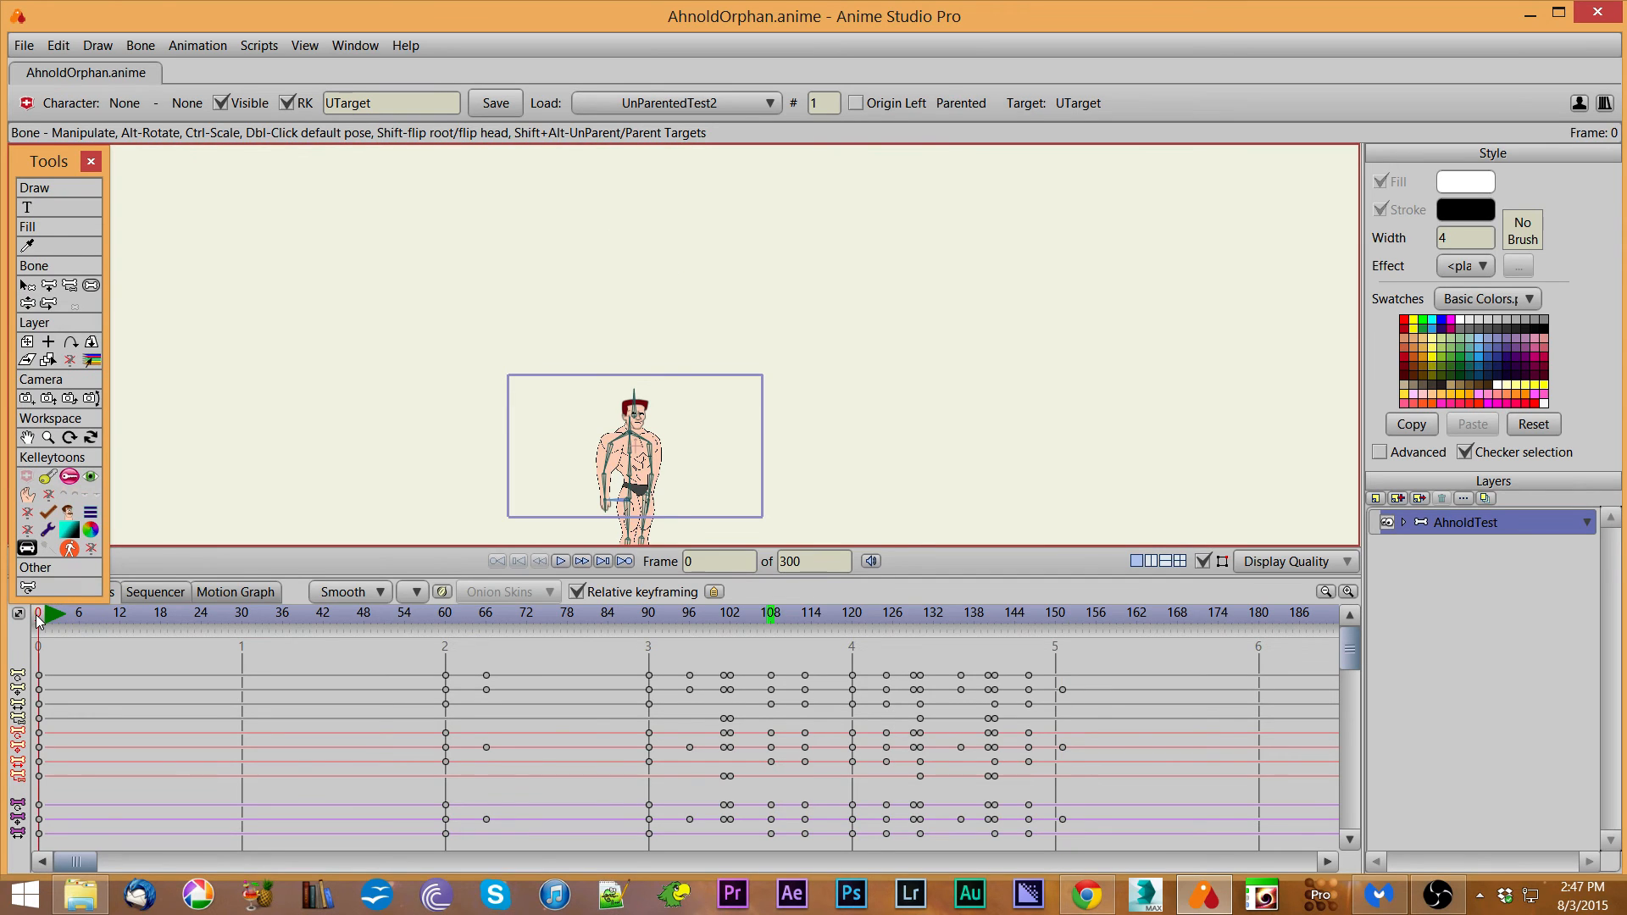
pyautogui.moveTo(39, 623); pyautogui.dragTo(310, 633)
pyautogui.moveTo(556, 642); pyautogui.dragTo(1069, 637)
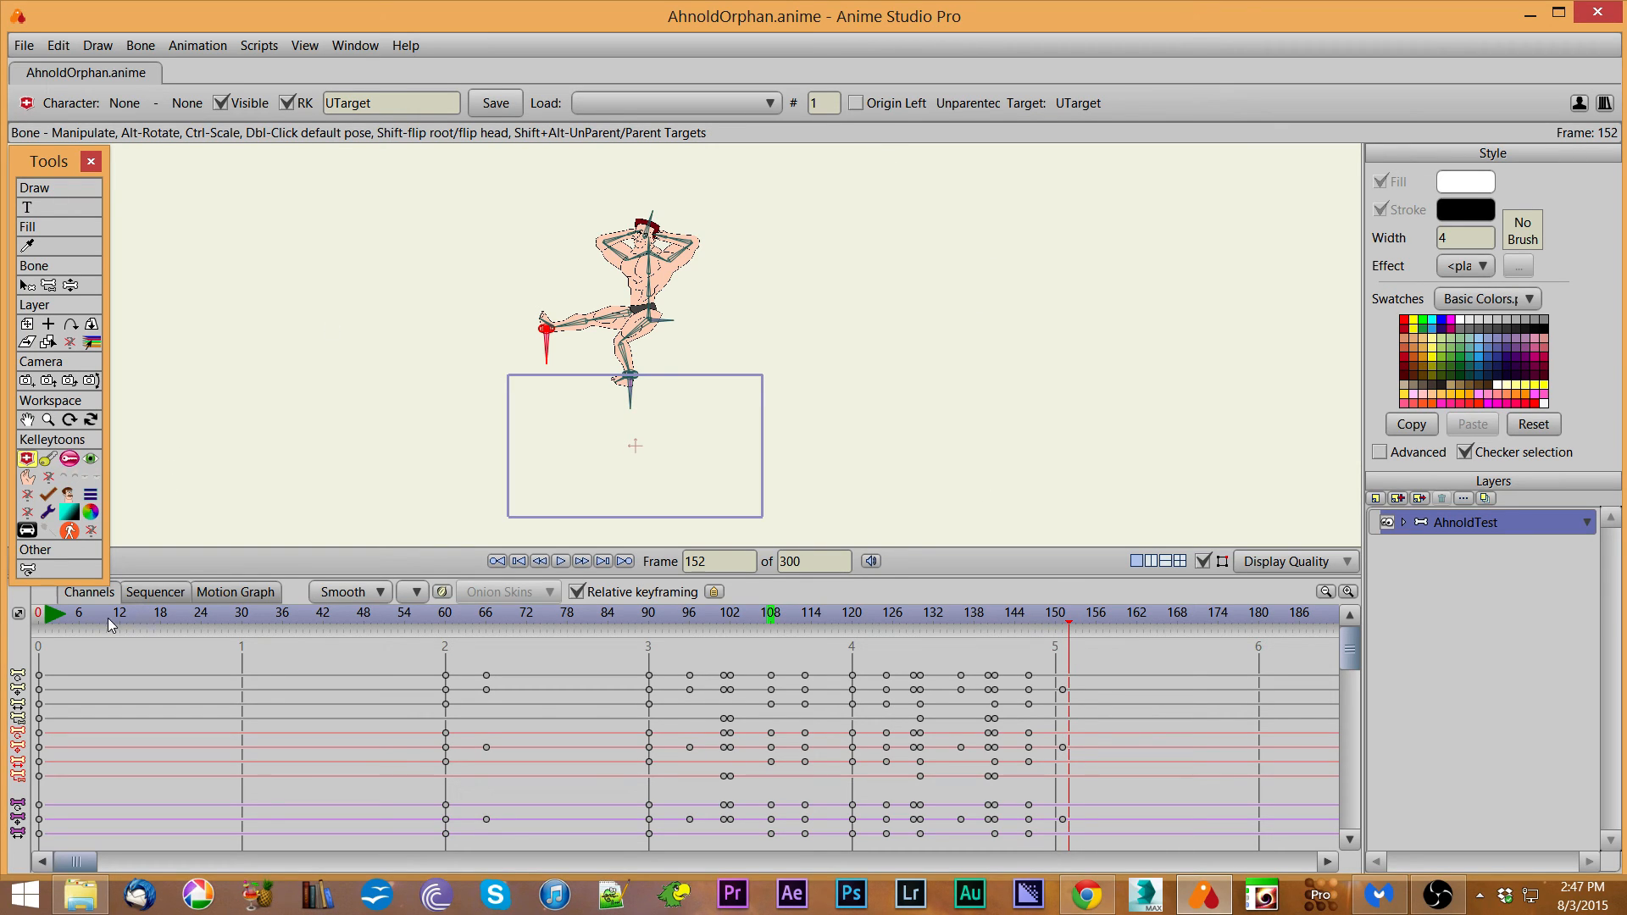
pyautogui.moveTo(110, 628); pyautogui.dragTo(1089, 637)
pyautogui.moveTo(1091, 629); pyautogui.dragTo(1041, 703)
# Scrub between frames 143 and 150 to examine the extended leg and its UTarget bone up close before the flip.
pyautogui.scroll(5, 850, 399)
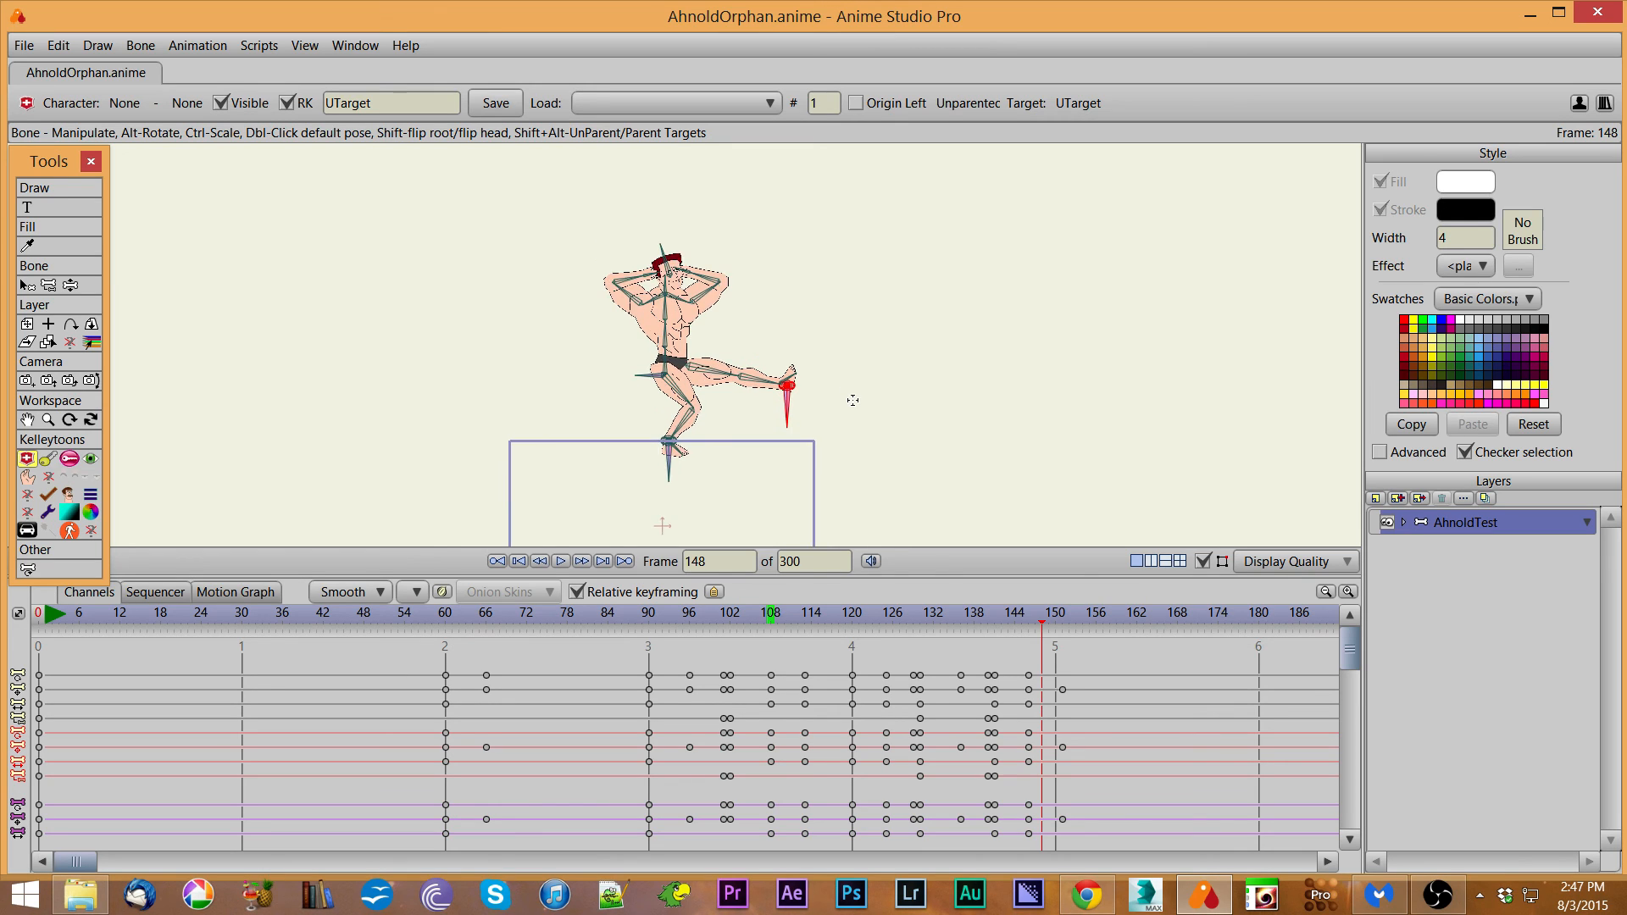
pyautogui.scroll(1, 852, 400)
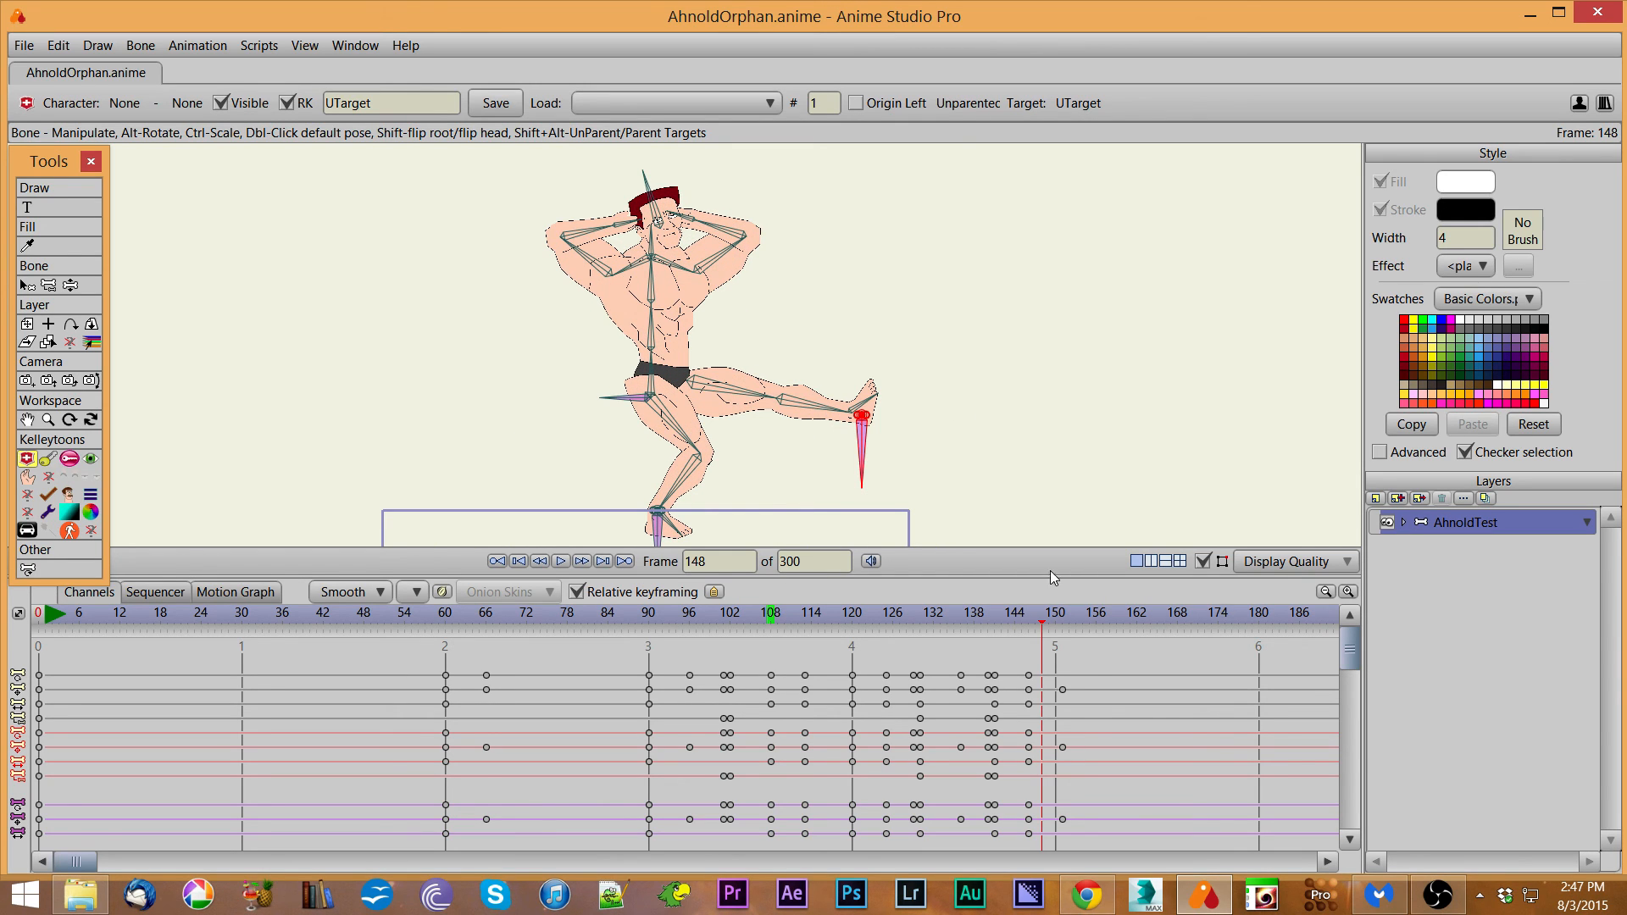
pyautogui.moveTo(1040, 619); pyautogui.dragTo(1008, 642)
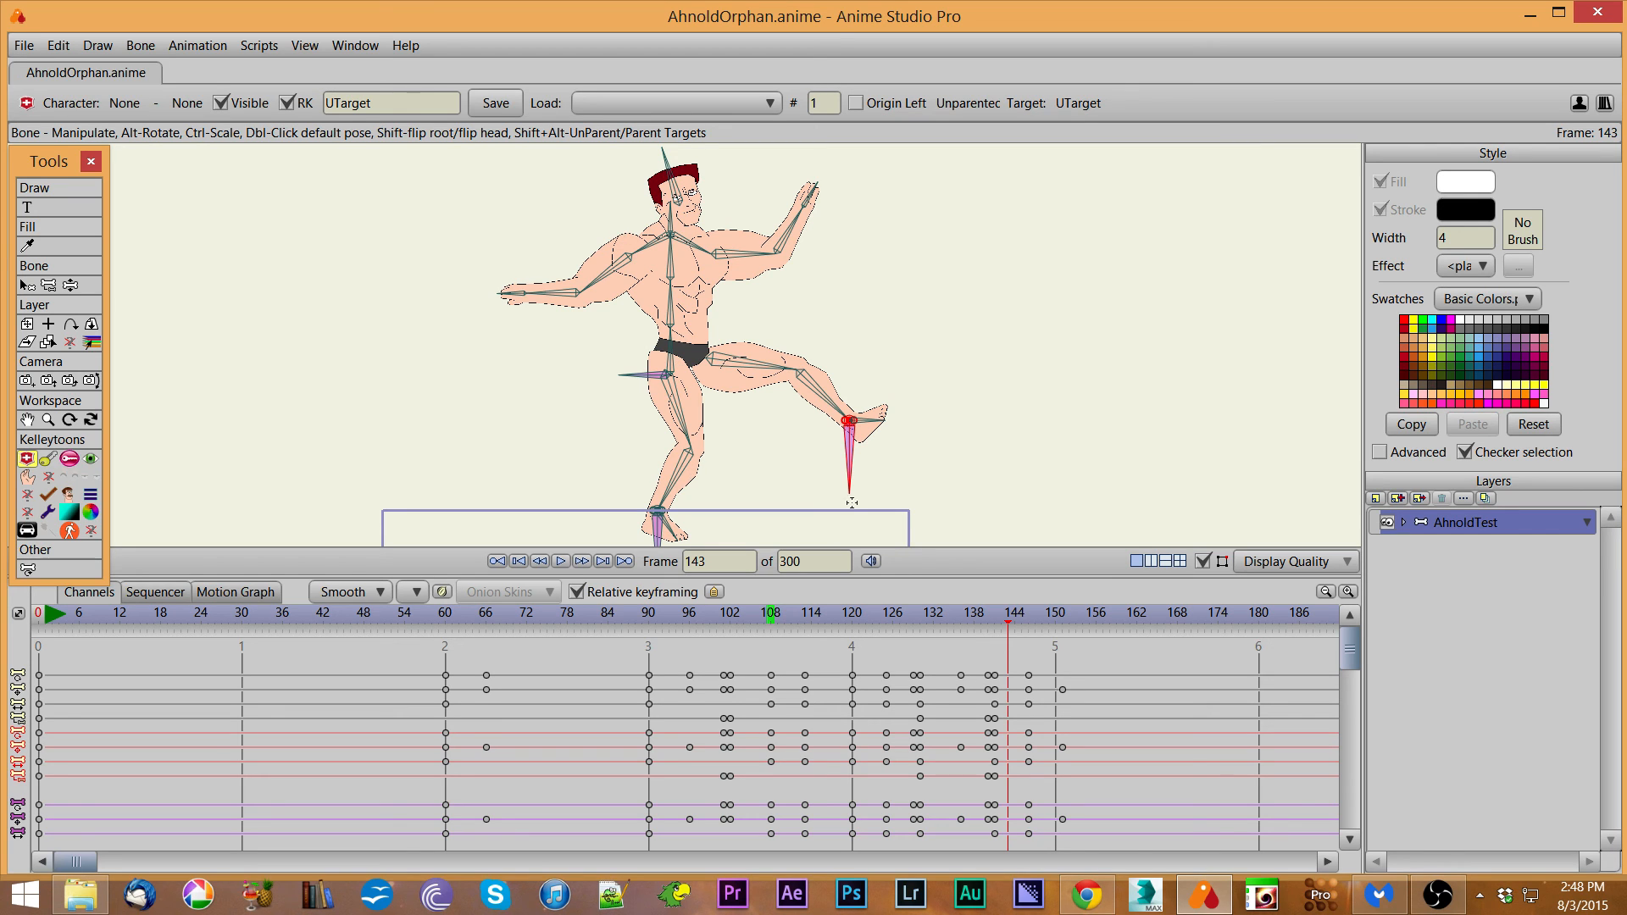
pyautogui.moveTo(1009, 629); pyautogui.dragTo(1061, 650)
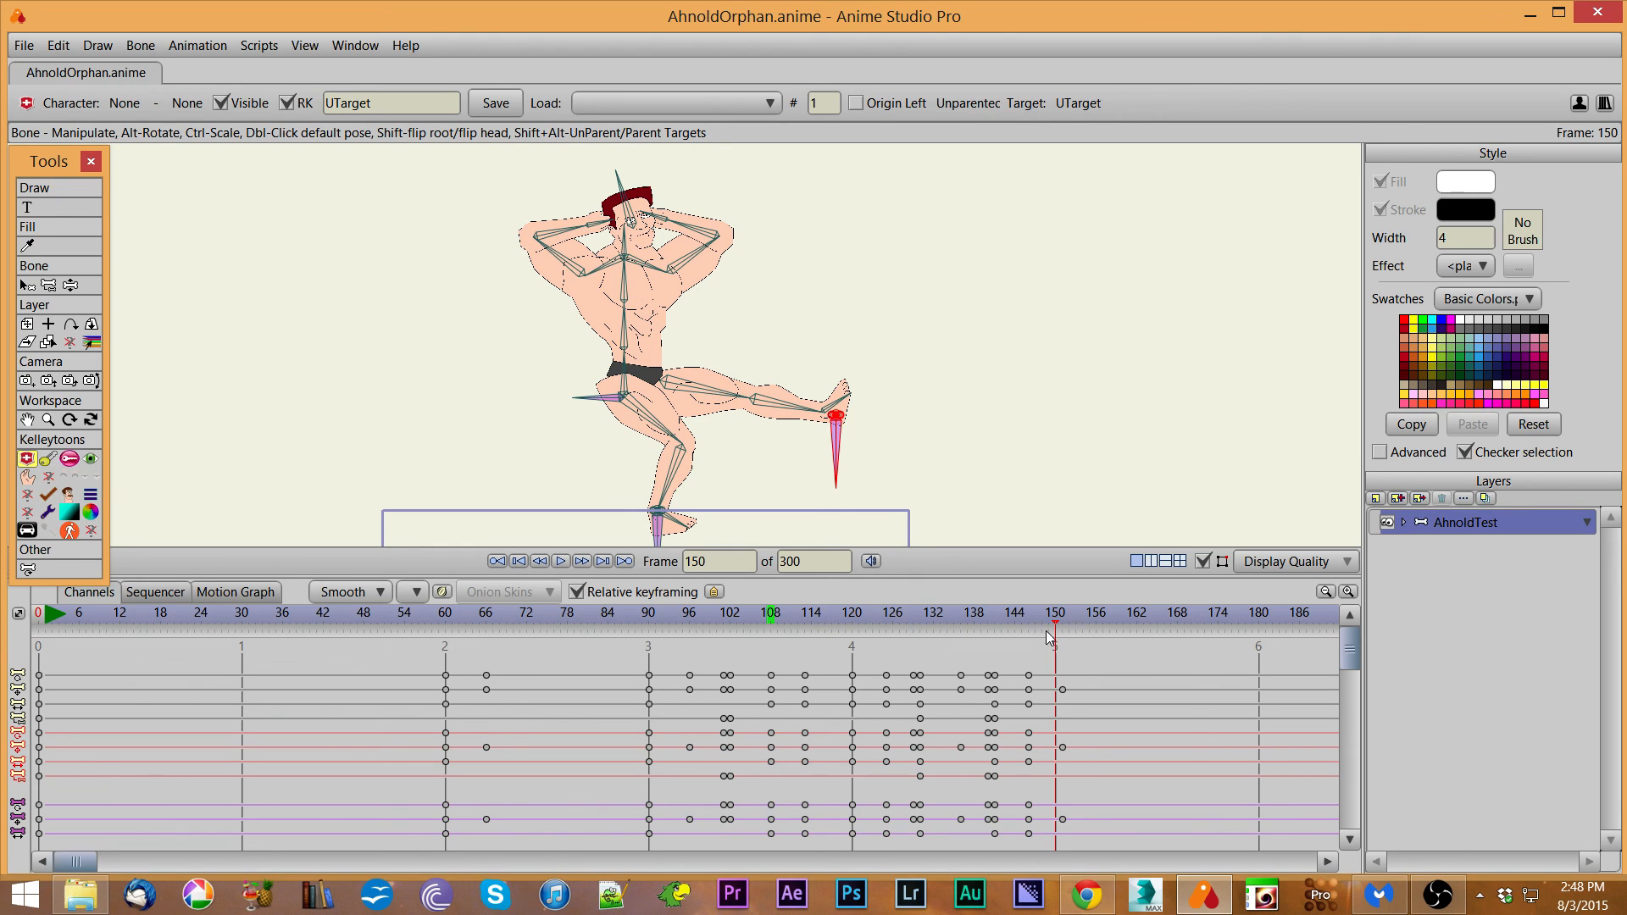
pyautogui.click(913, 641)
pyautogui.moveTo(913, 640); pyautogui.dragTo(1051, 639)
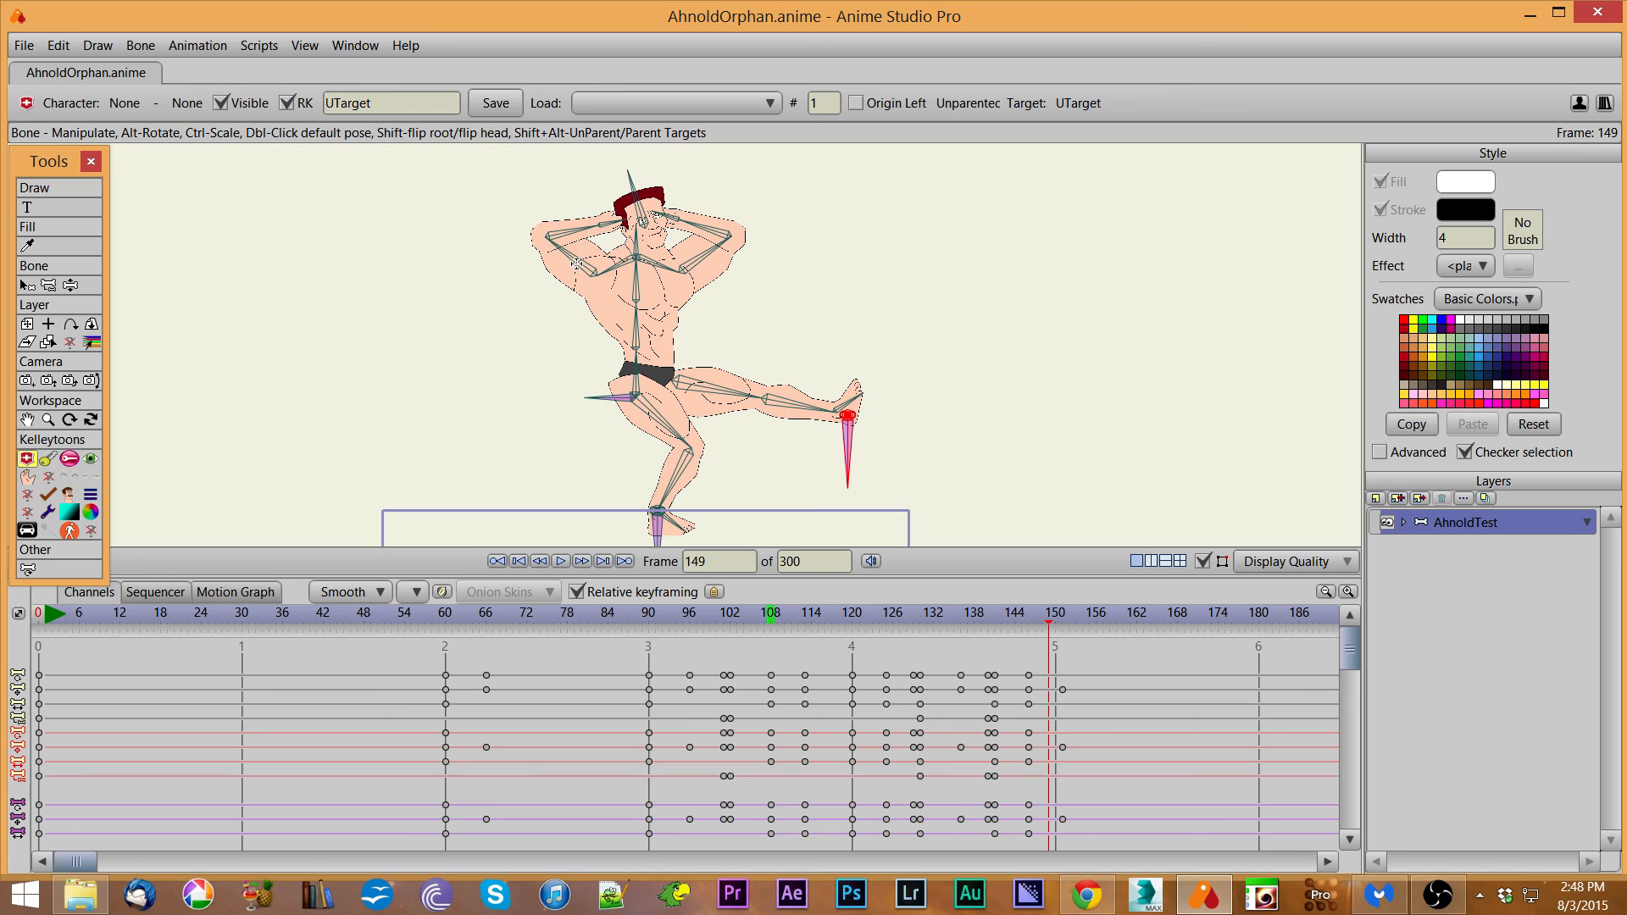
# At frame 149, select both bicep bones, the shoulder bones and the upper spine bone in turn to check their names.
pyautogui.click(577, 264)
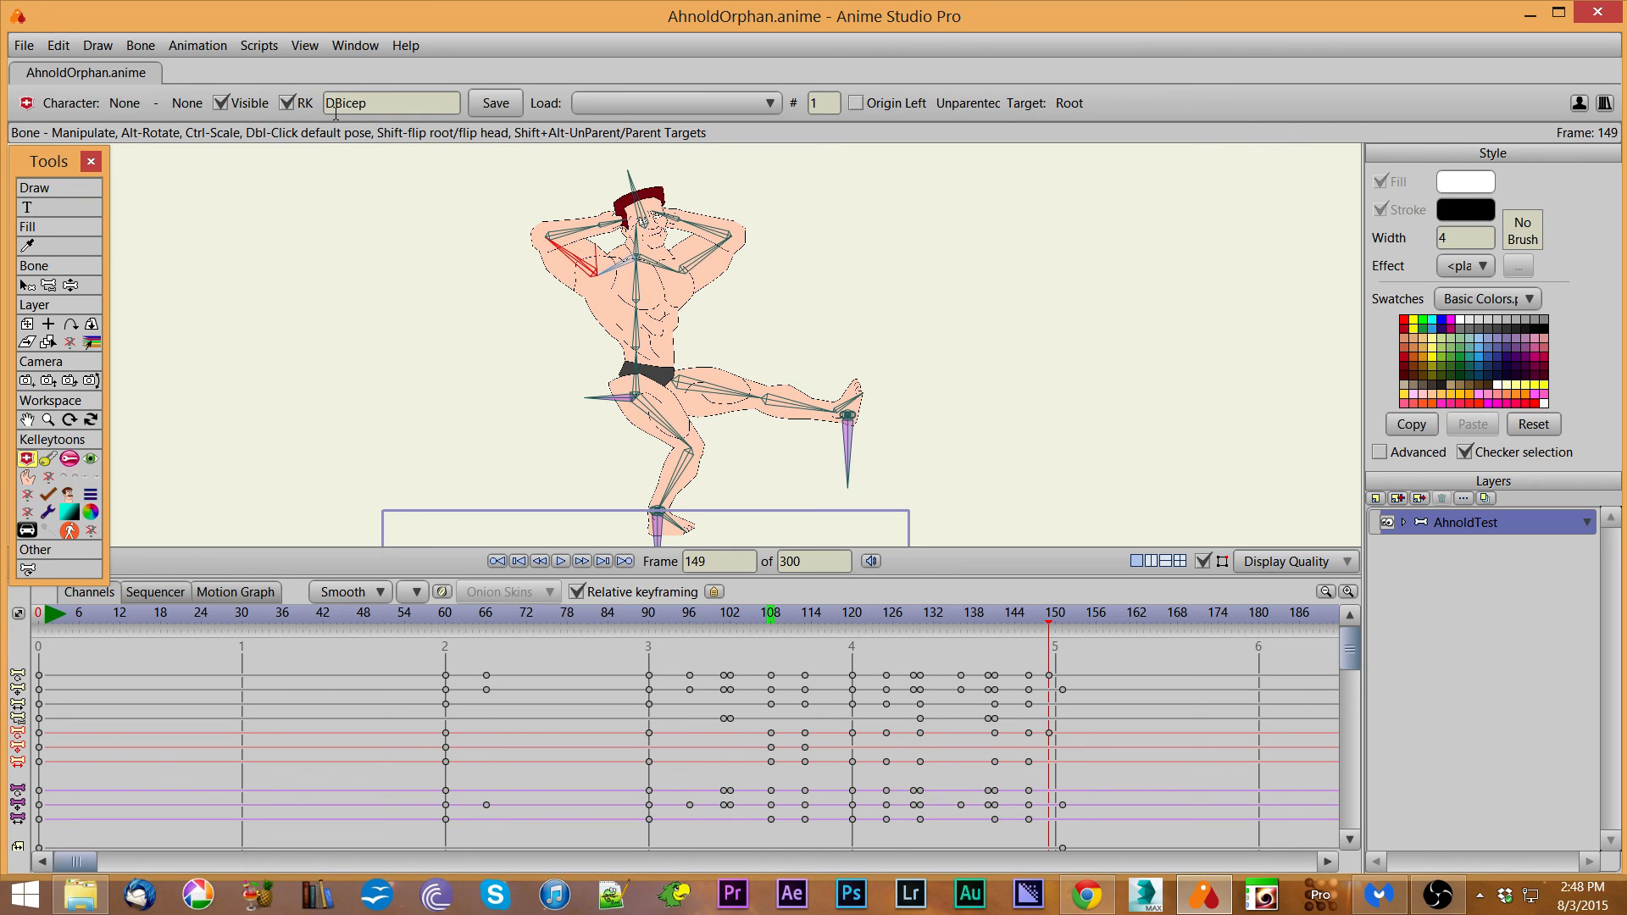
pyautogui.click(695, 264)
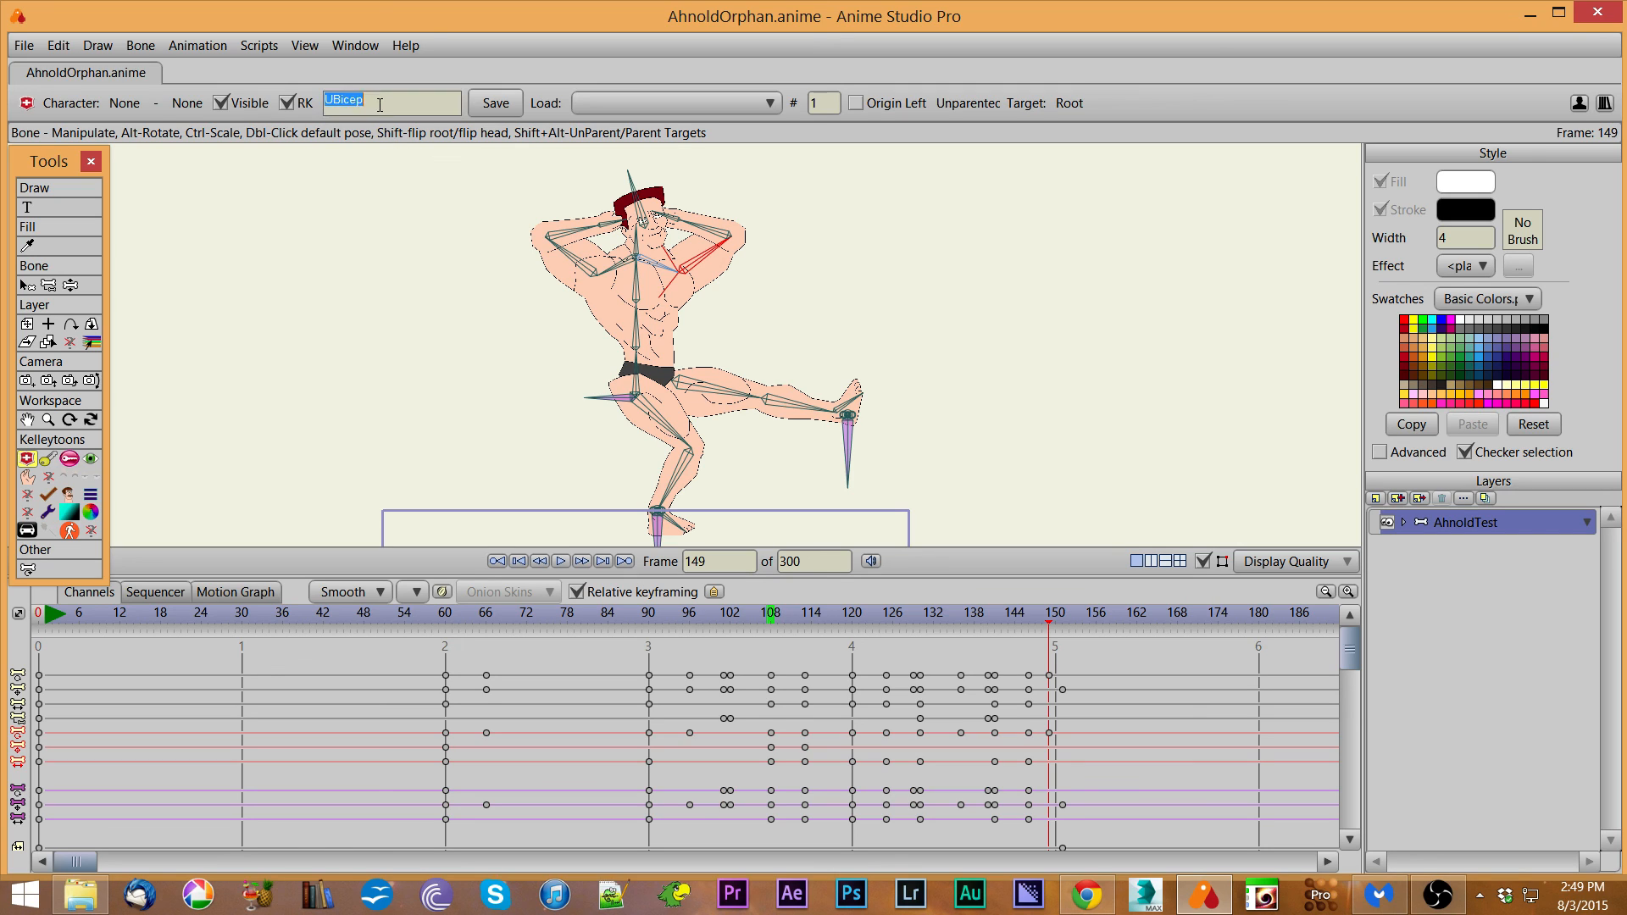
pyautogui.click(497, 243)
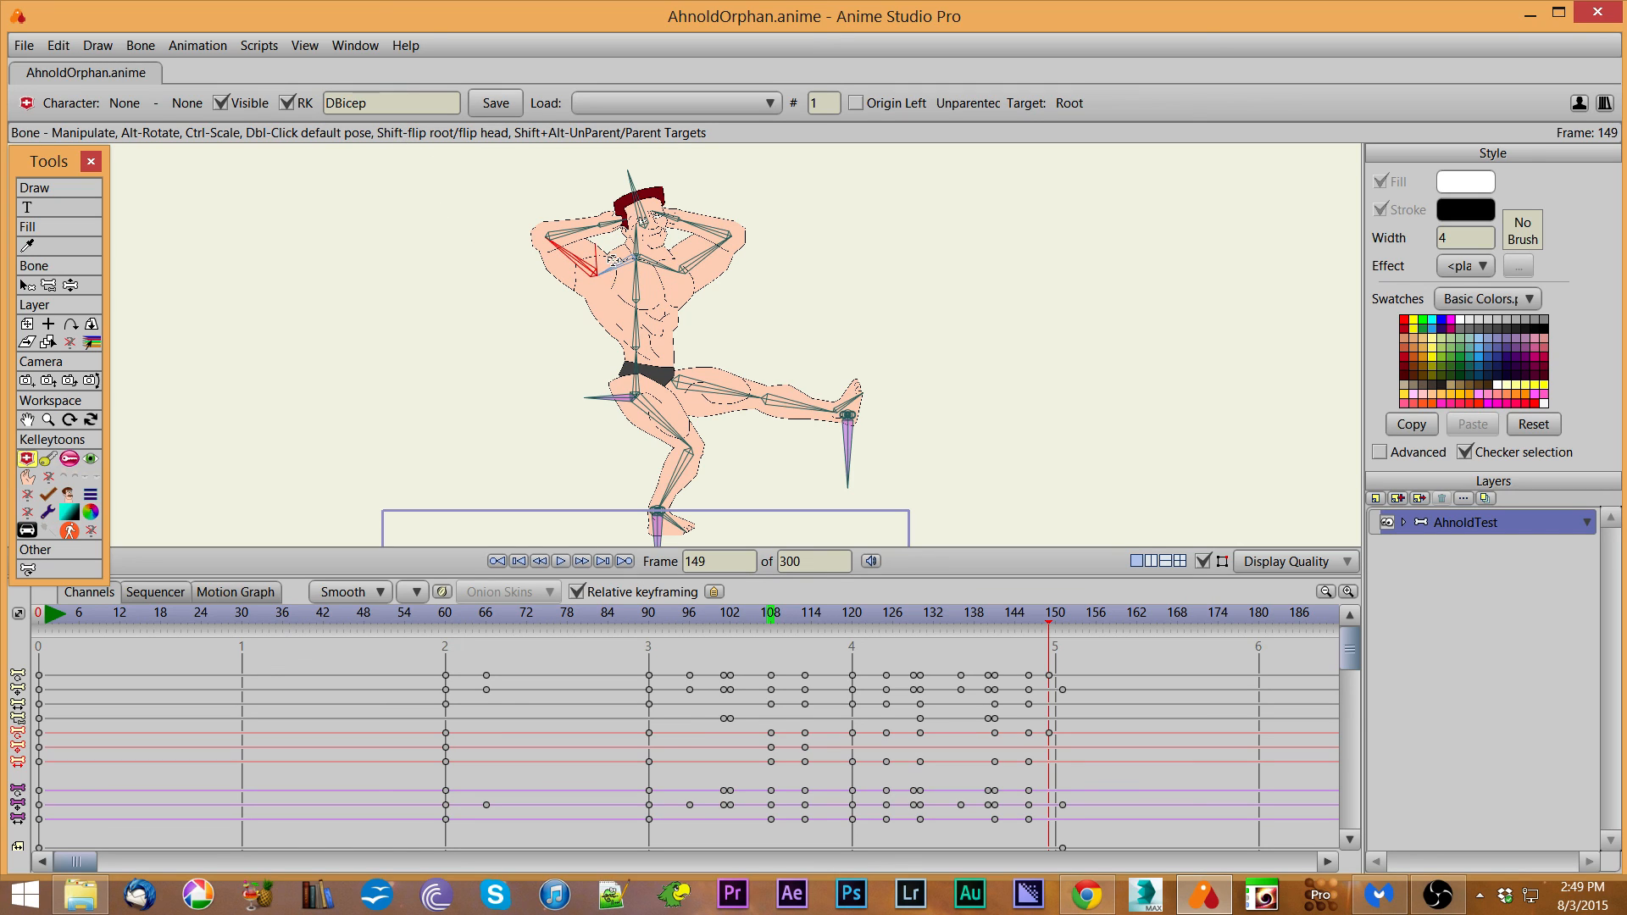
pyautogui.click(616, 263)
pyautogui.click(658, 270)
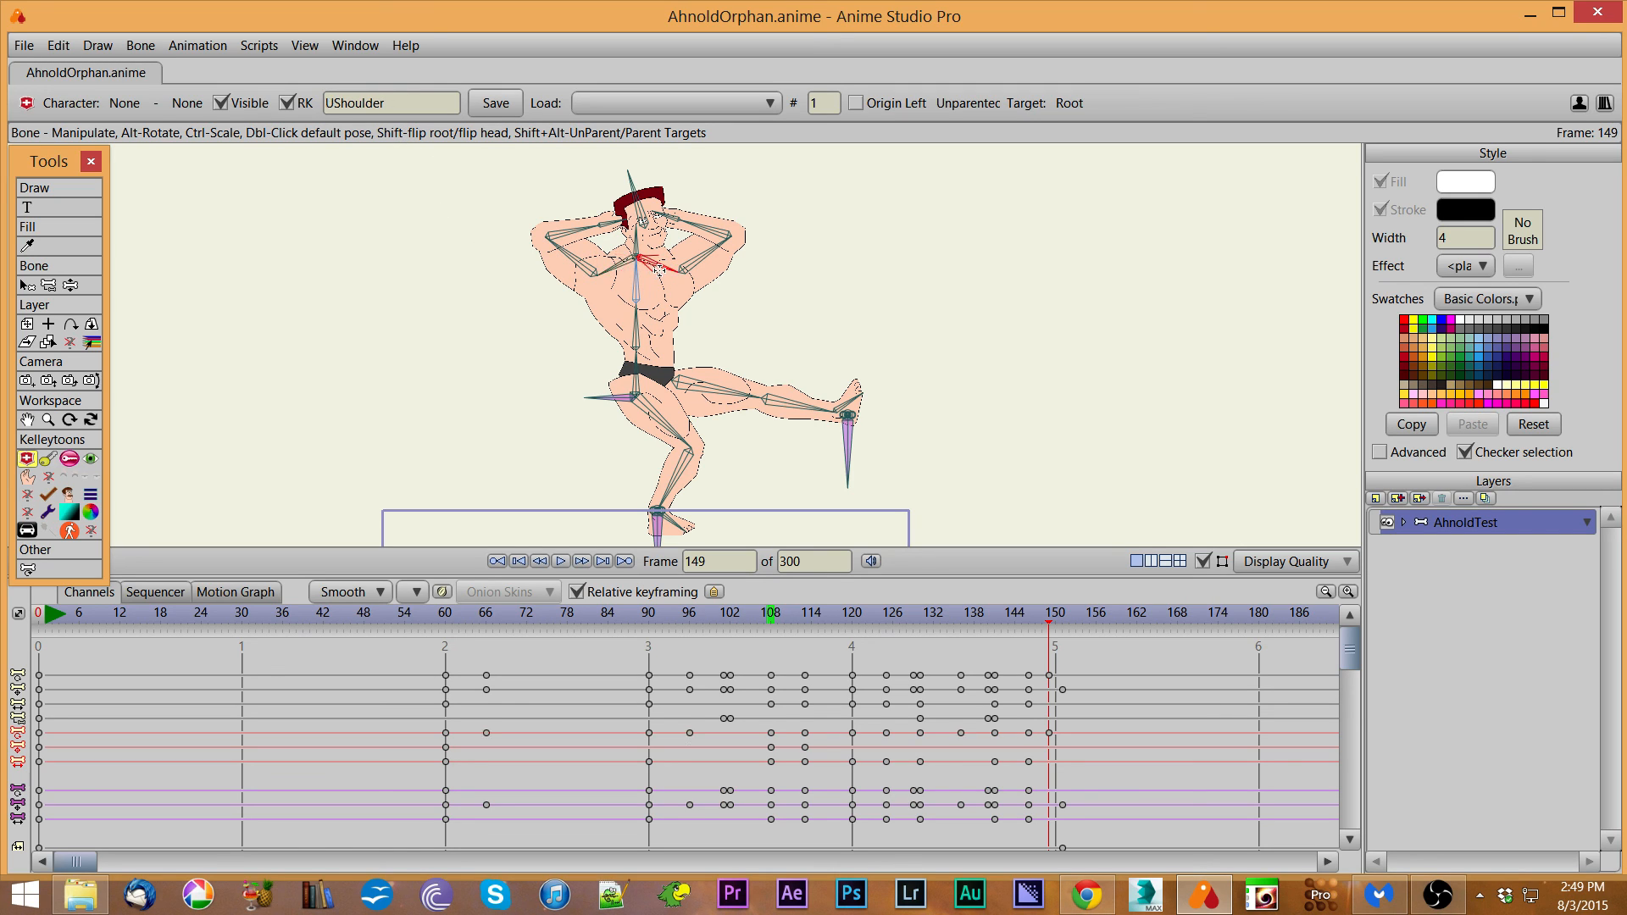
pyautogui.click(637, 285)
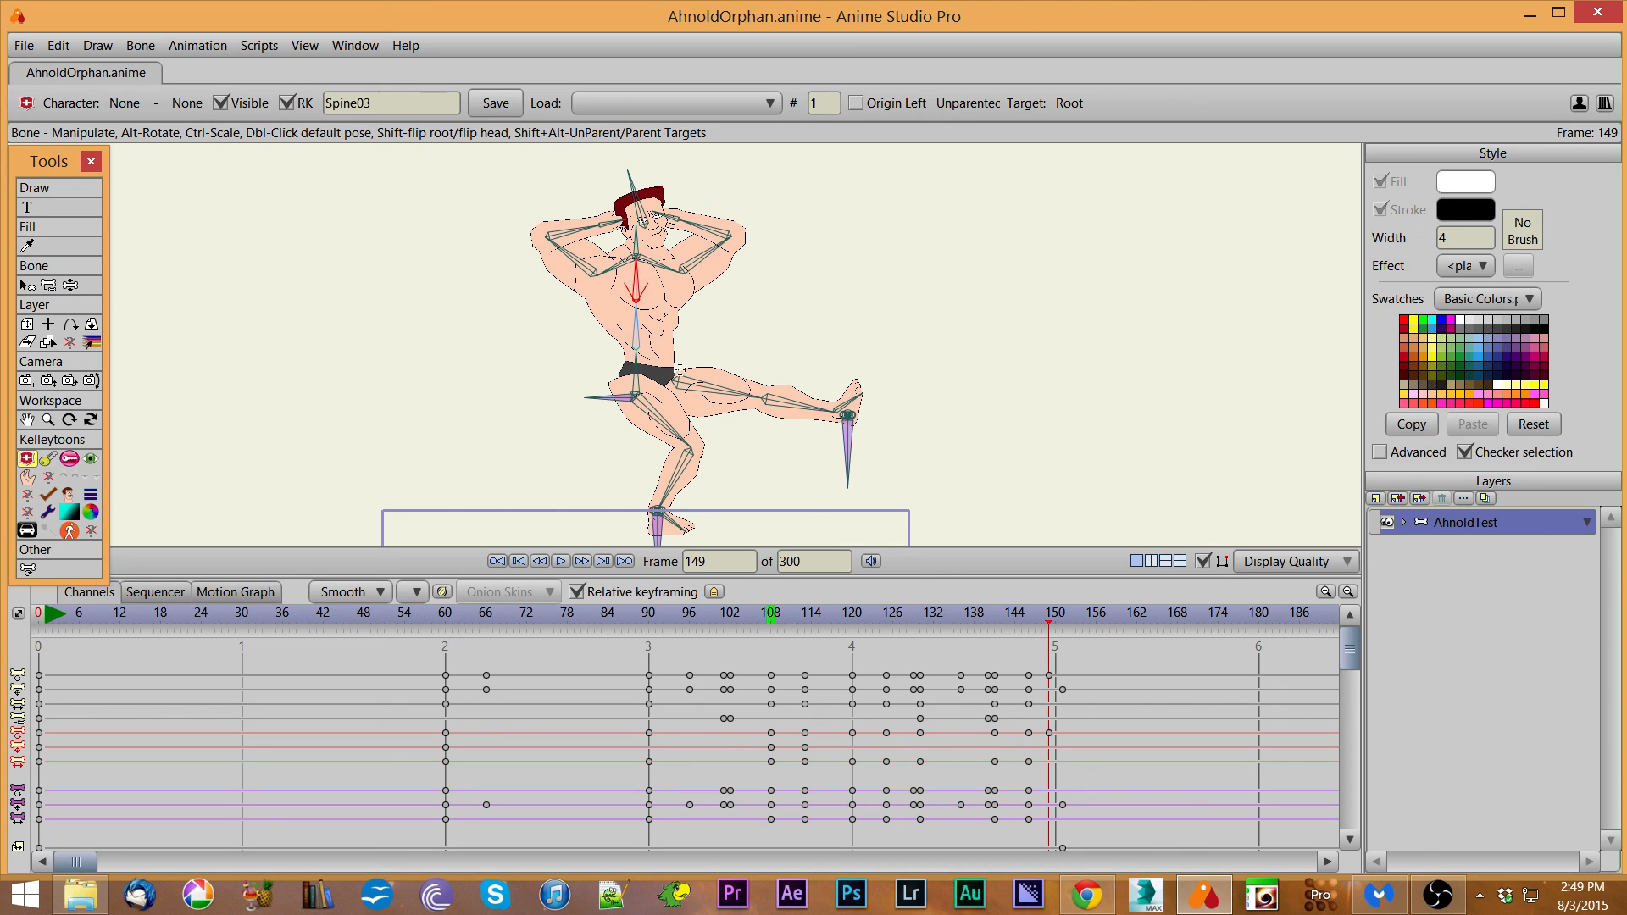